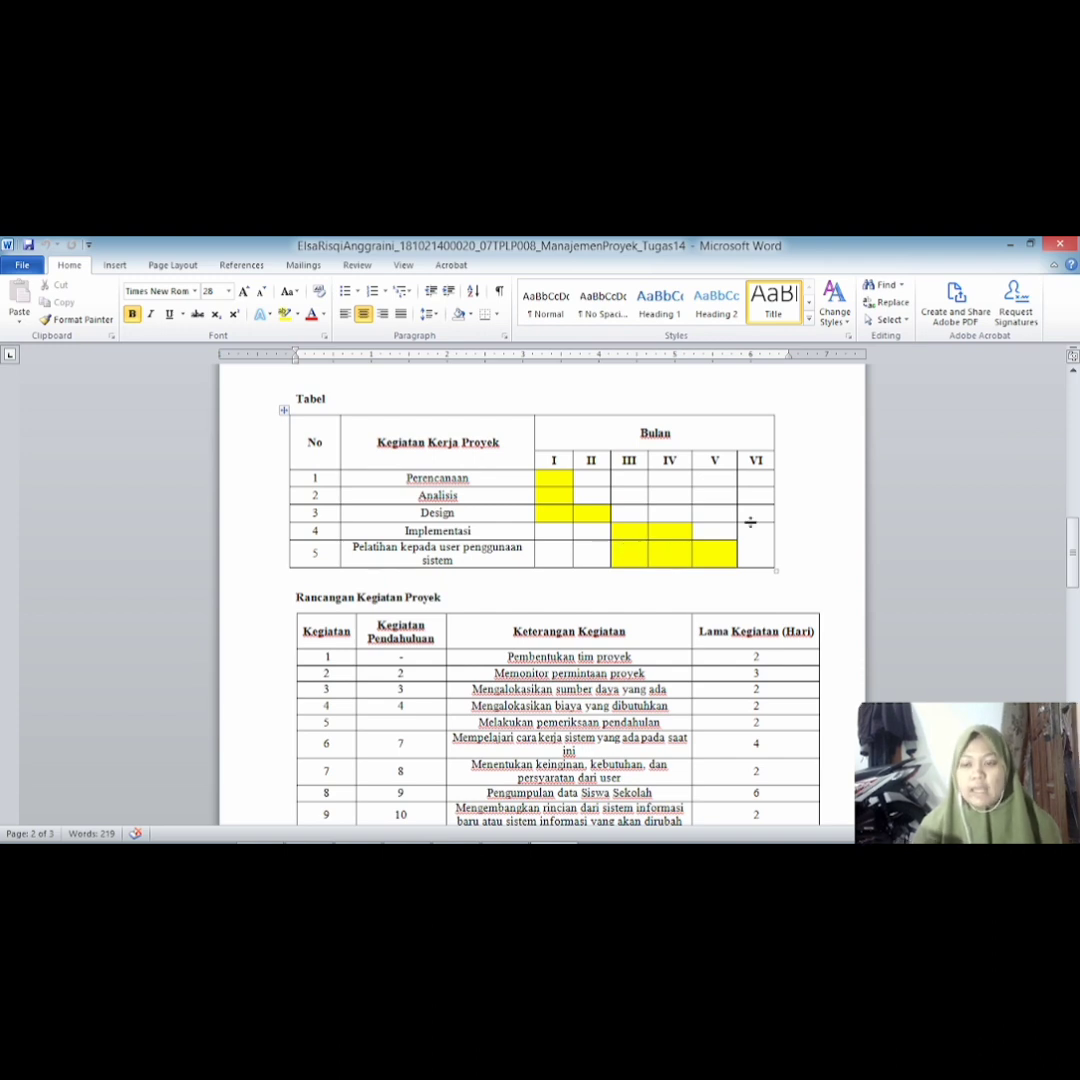
Review the document's monthly schedule table, project activity plan, WorkFlow sketch and Critical Path diagram
scroll(540, 600, "down", 2)
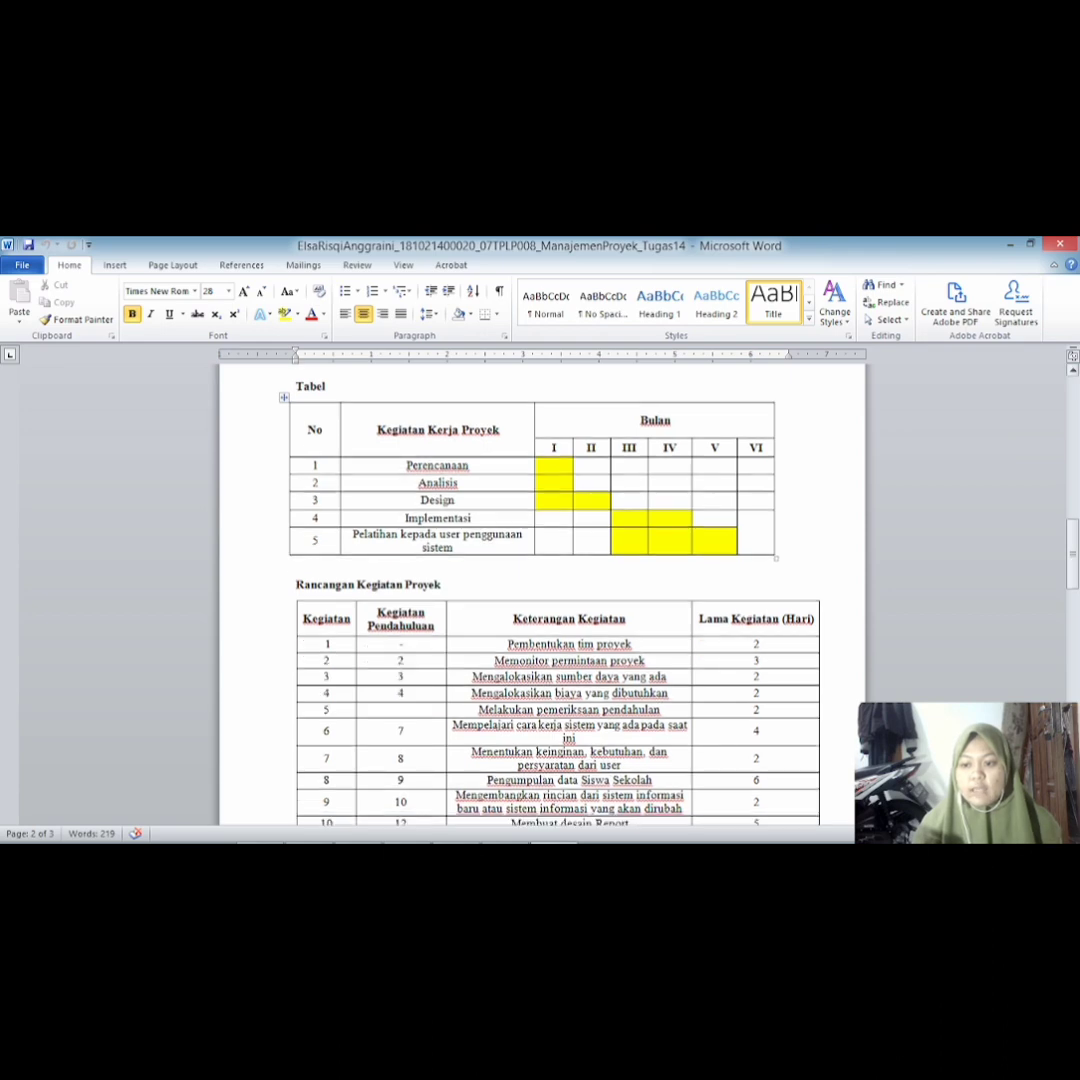
scroll(540, 600, "down", 3)
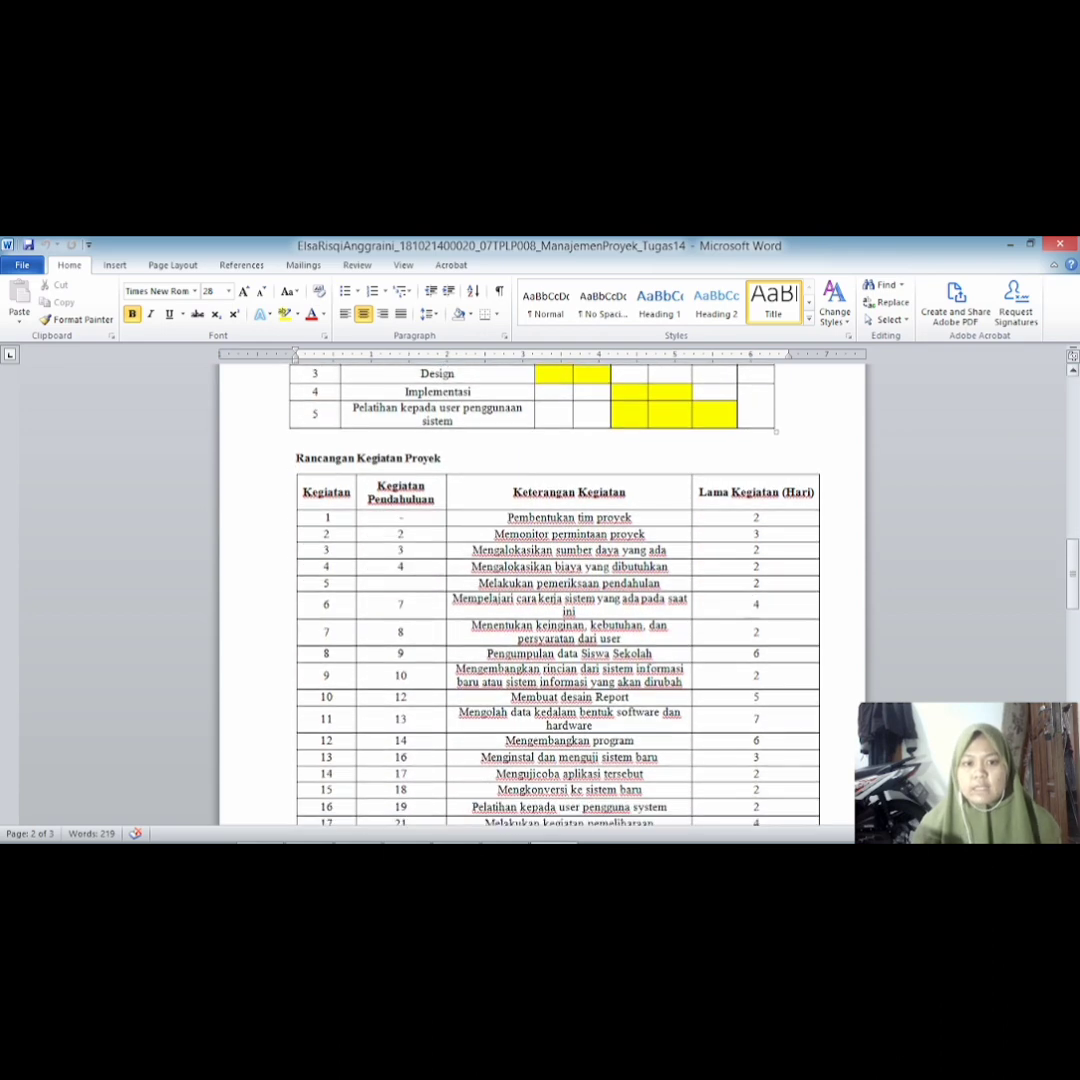
scroll(540, 600, "down", 1)
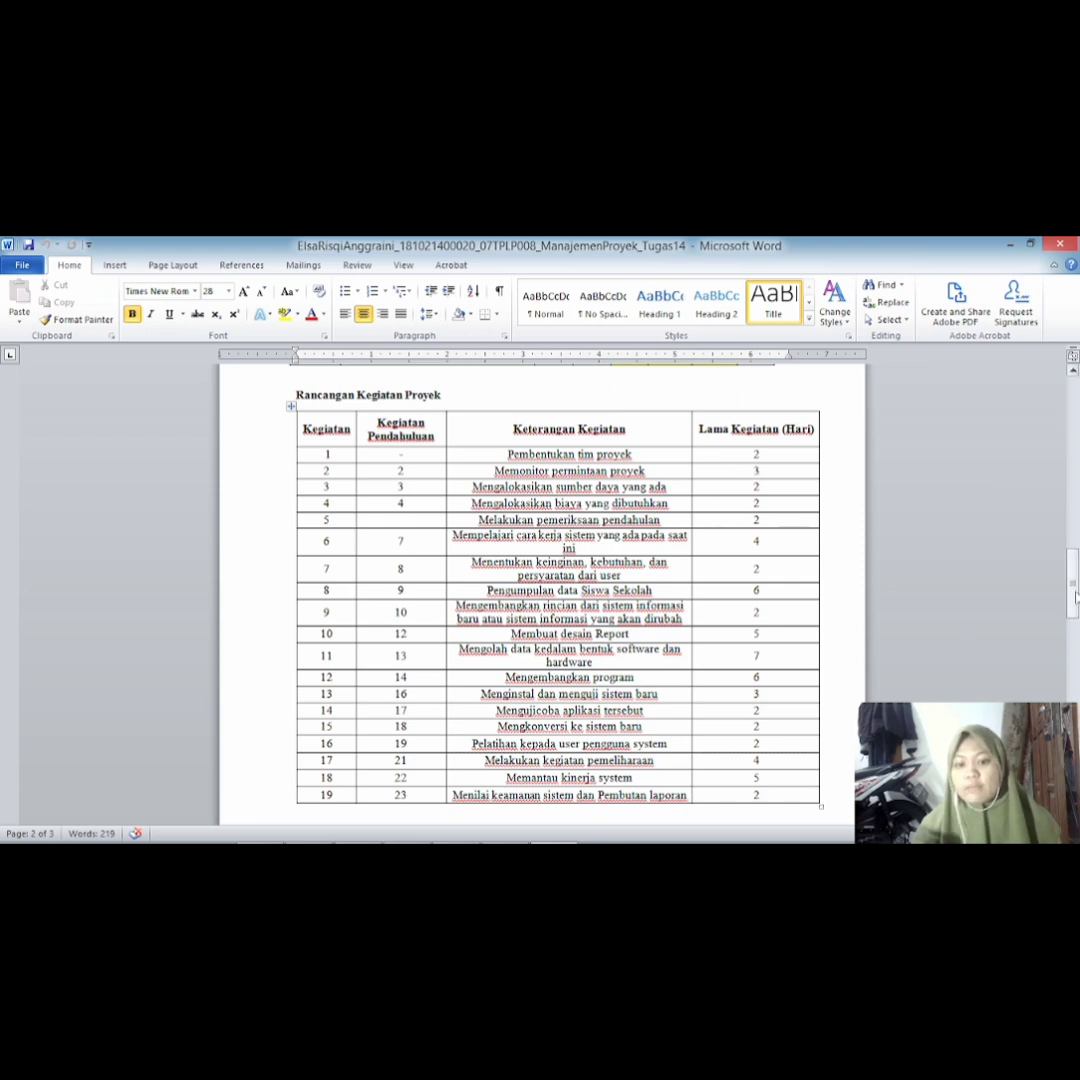
left_click_drag(1075, 597, 1075, 693)
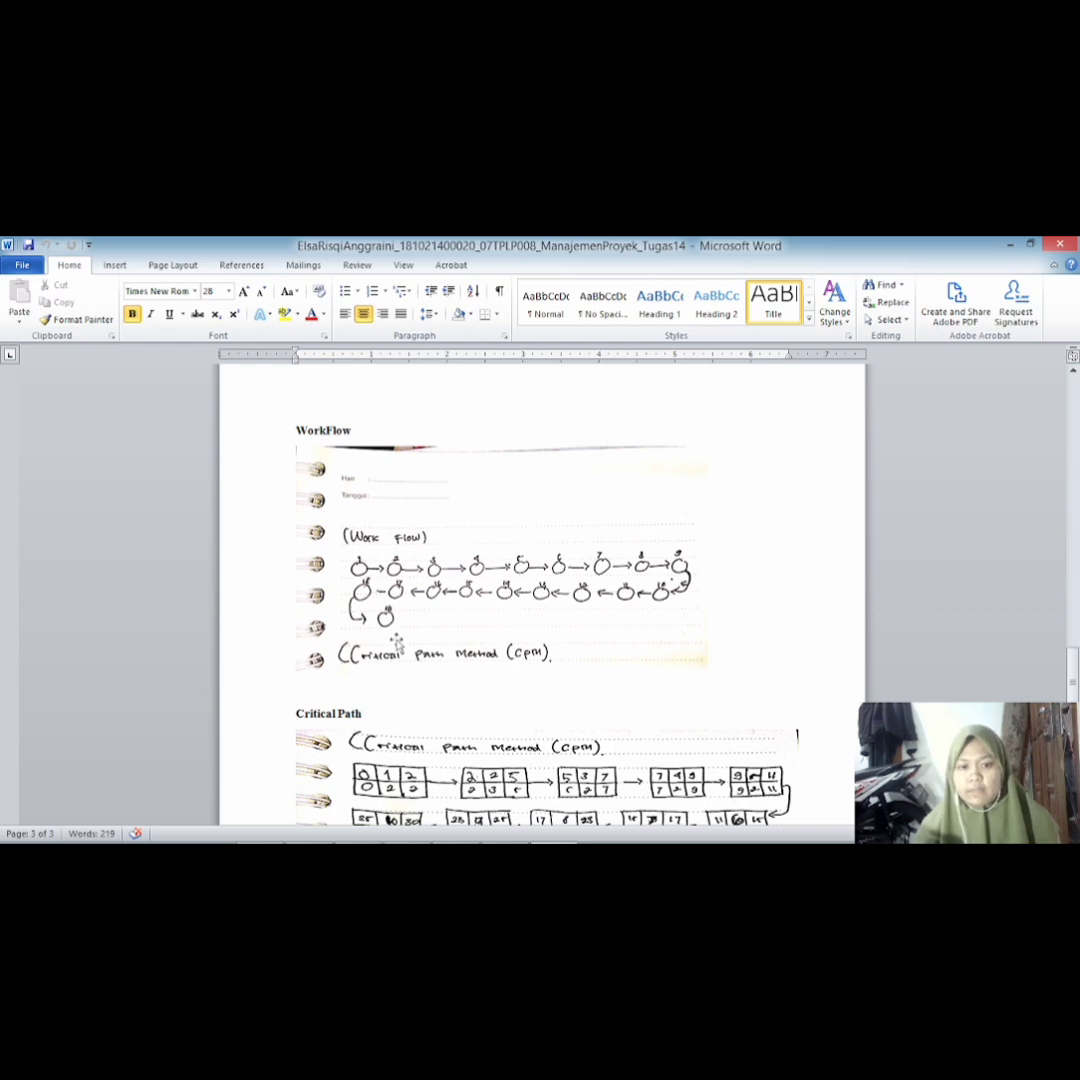
mouse_move(1076, 681)
left_mouse_down()
mouse_move(1076, 713)
mouse_move(1073, 691)
left_mouse_up()
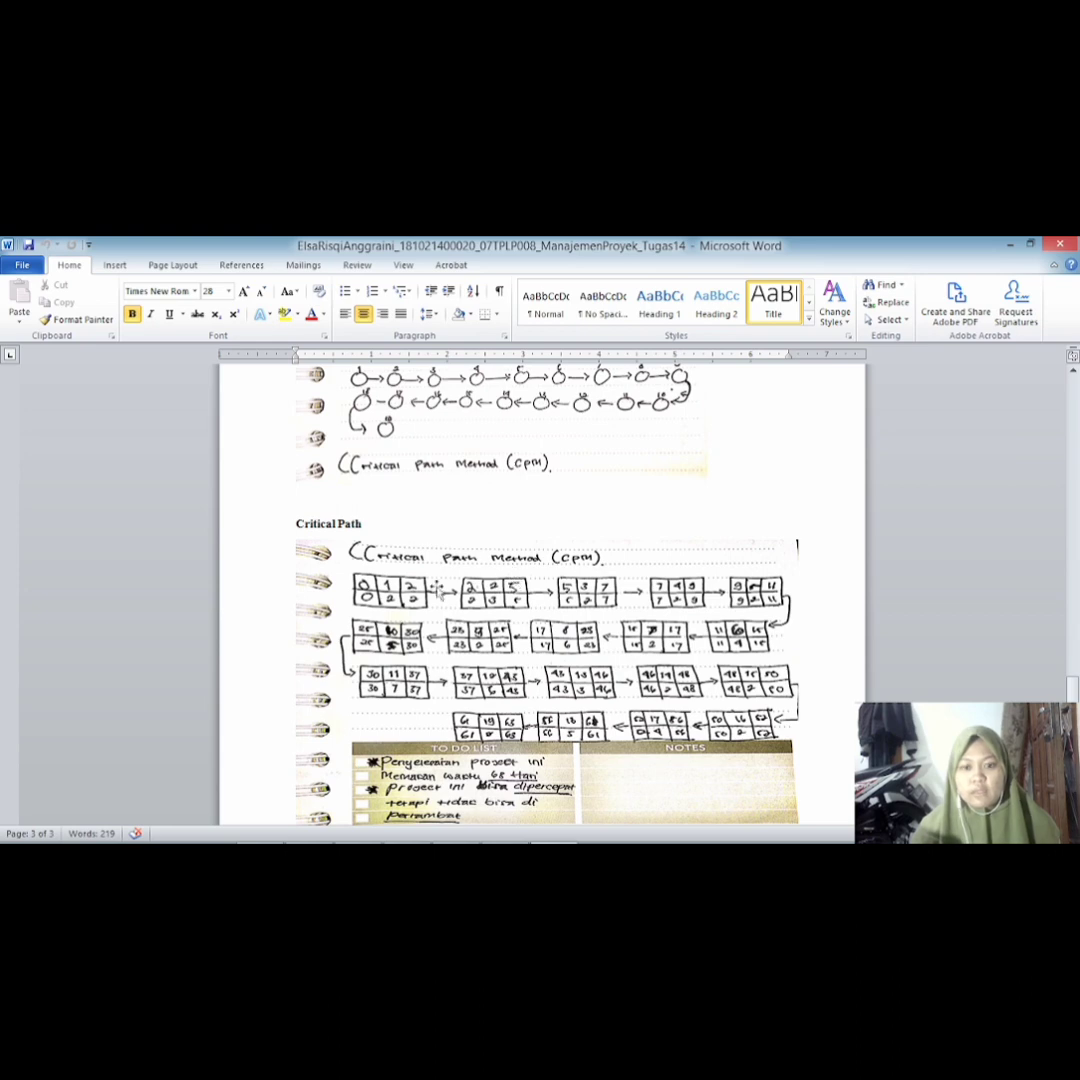
mouse_move(634, 822)
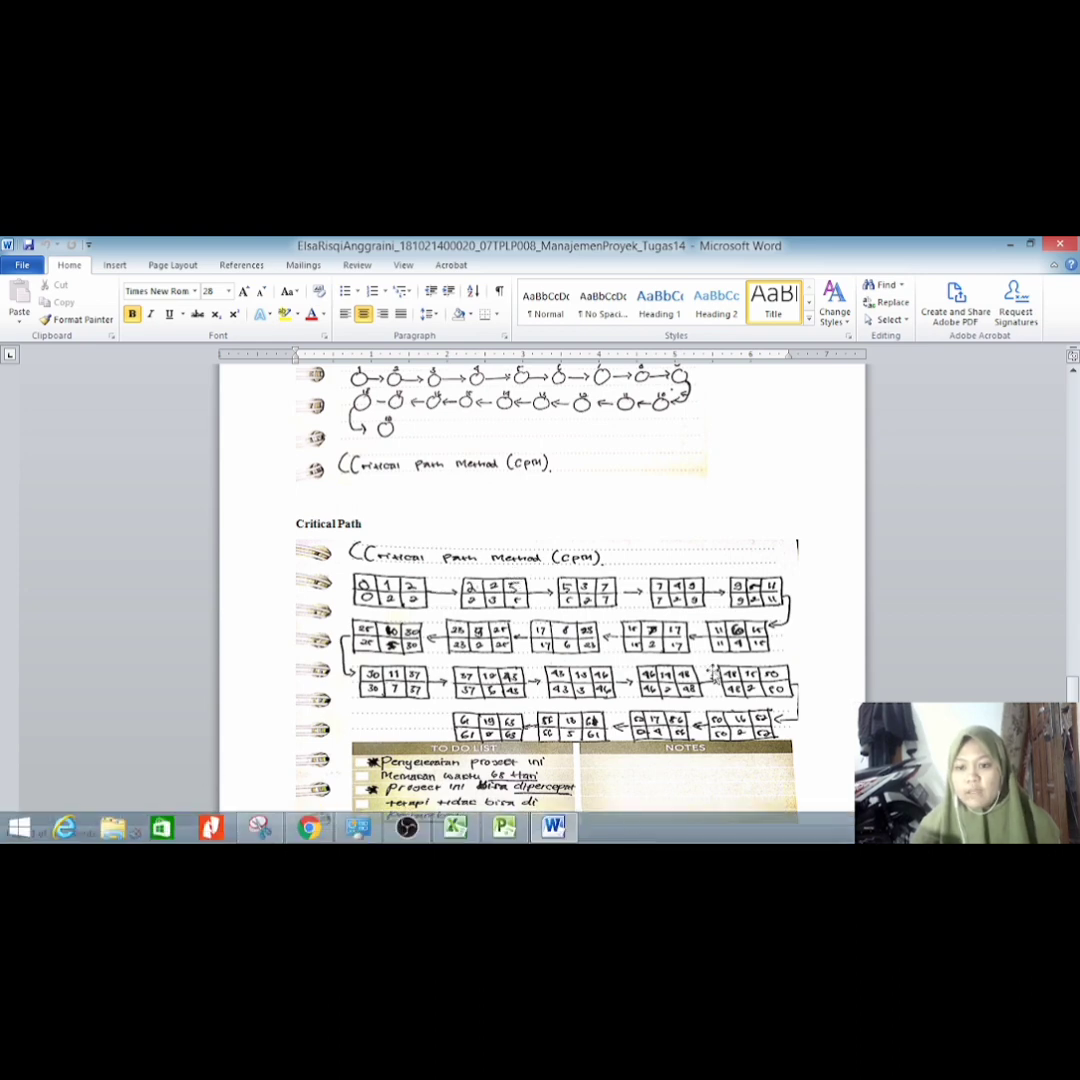
scroll(540, 600, "down", 2)
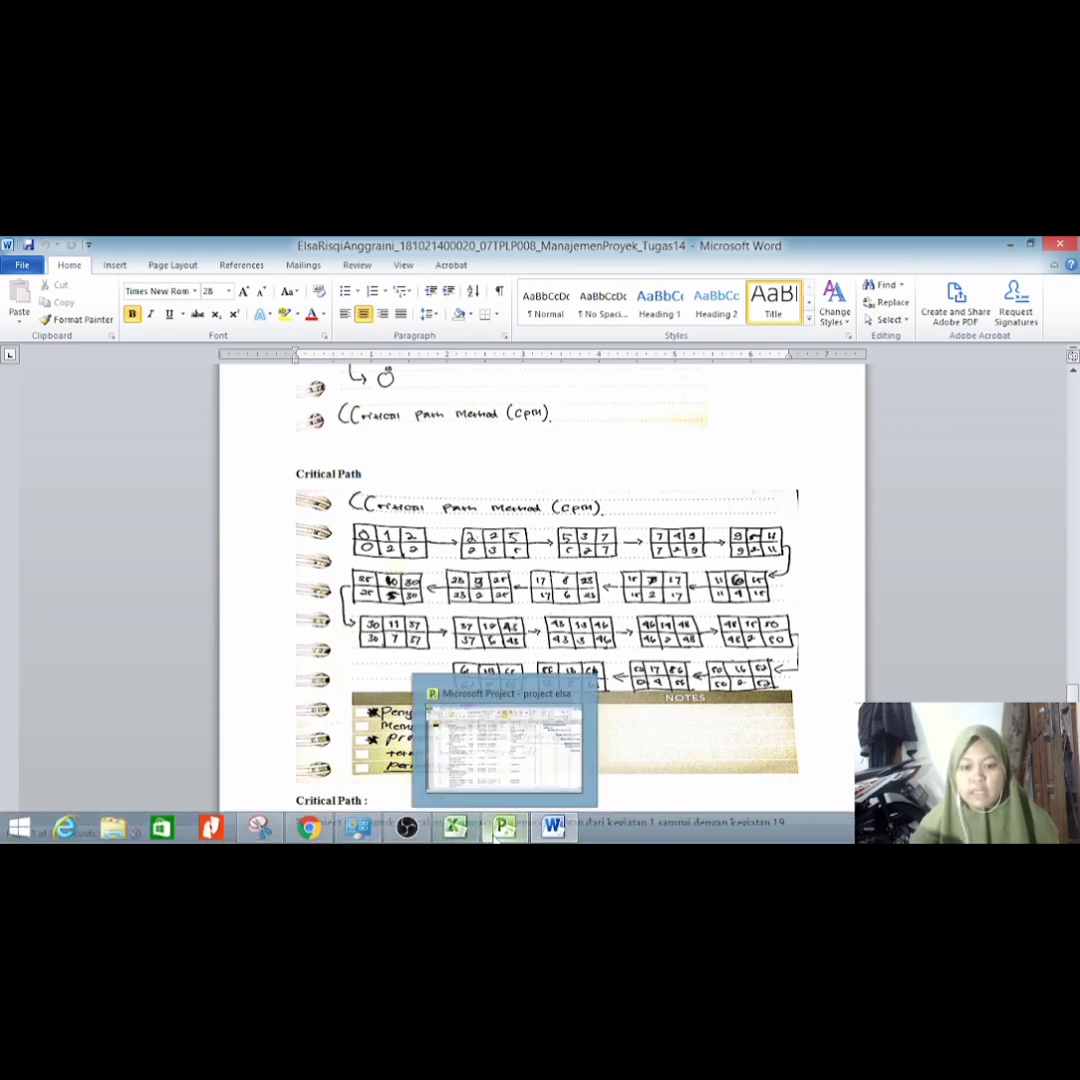
Switch to the project plan in Microsoft Project and examine the predecessors of Memonitor permintaan proyek and Mengalokasikan sumber daya yang ada
left_click(494, 838)
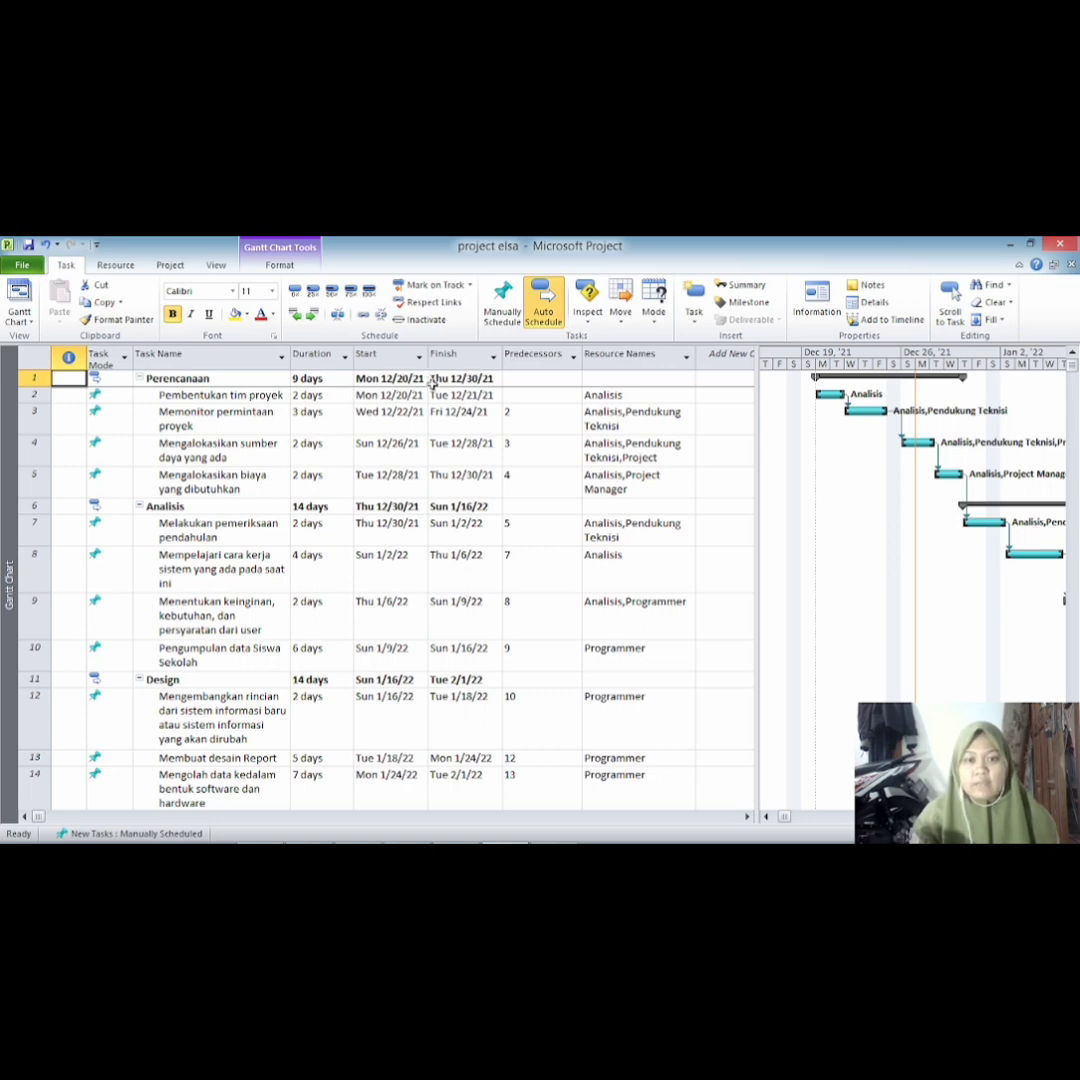
left_click(517, 411)
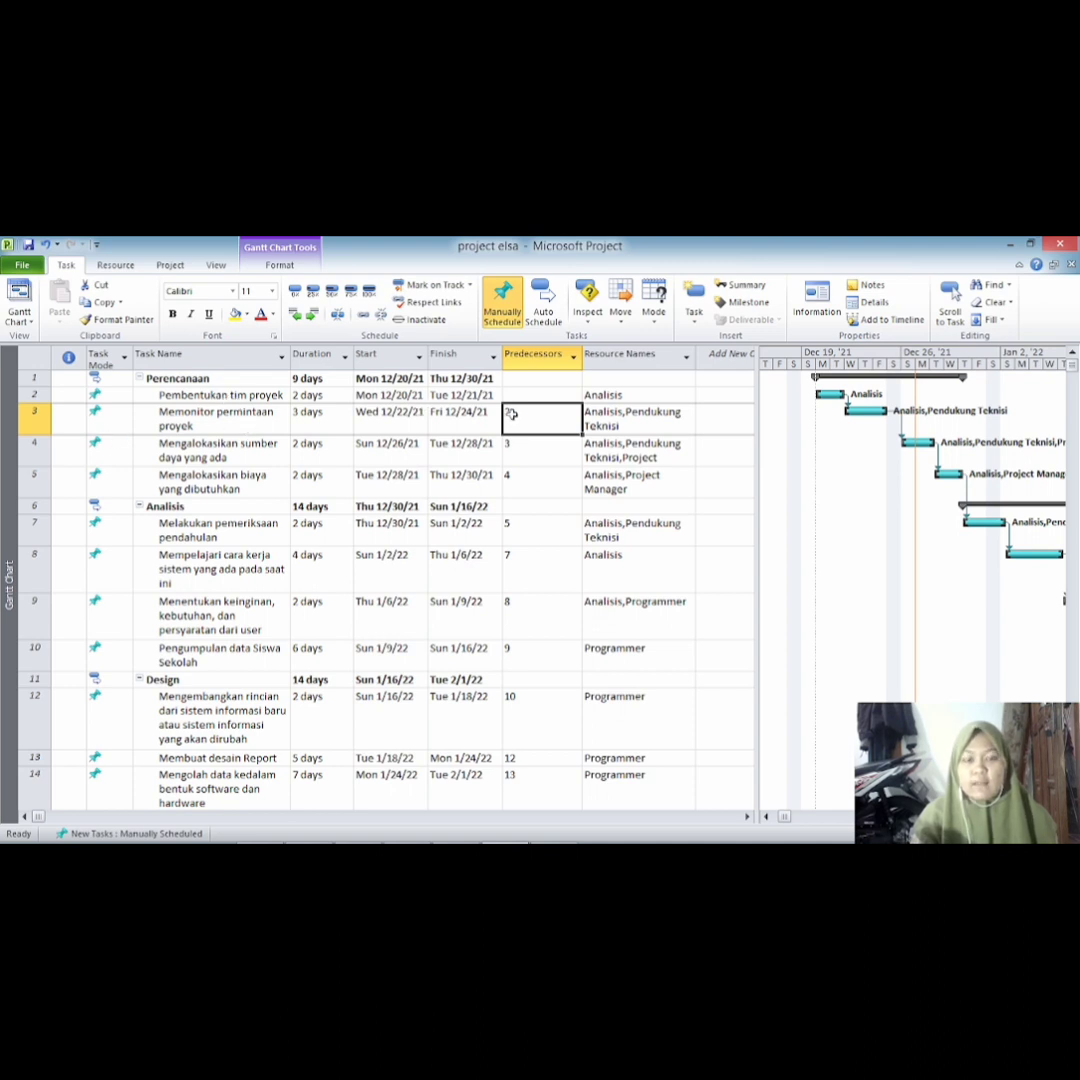
left_click(517, 447)
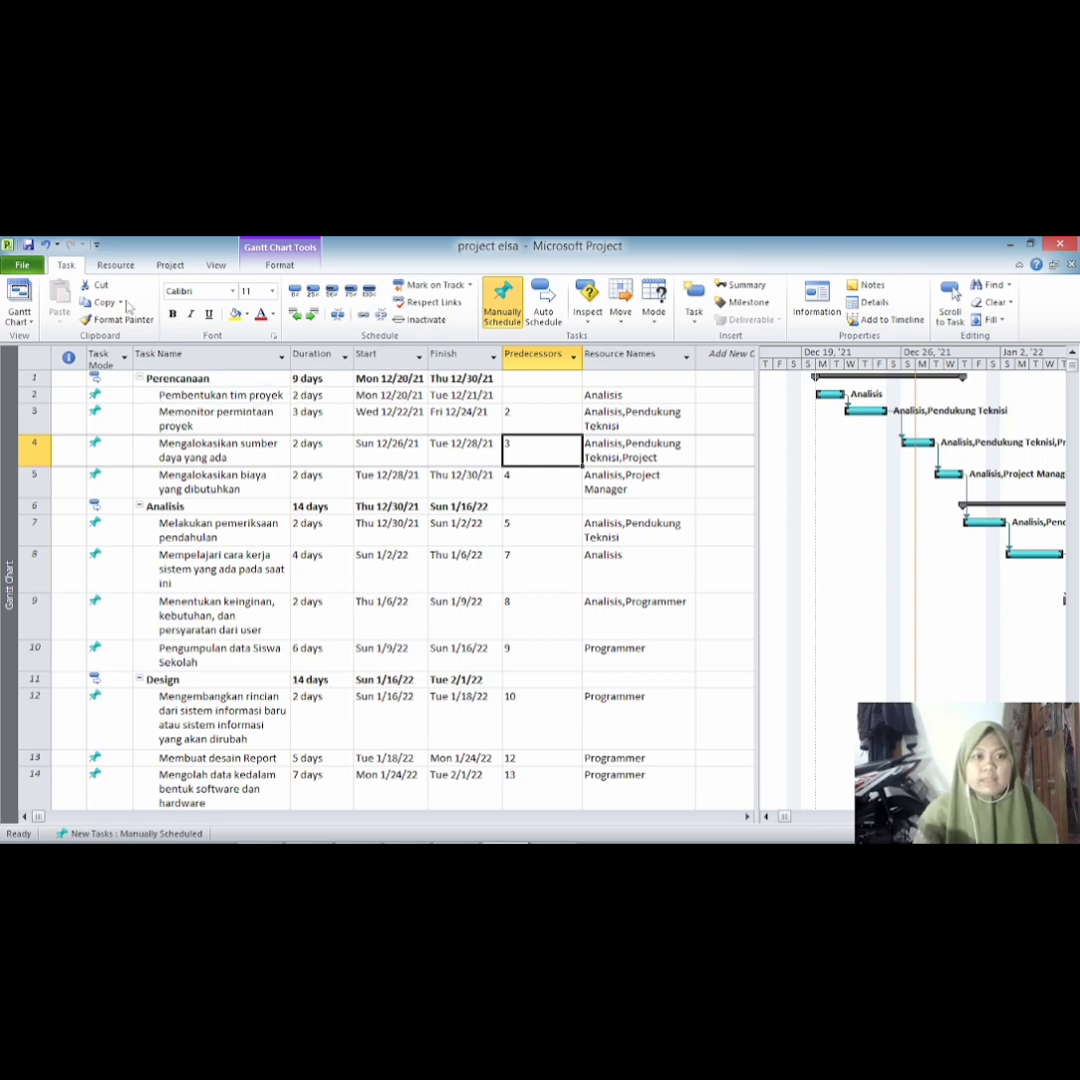
Show the project in the Task Usage view and widen the Task Name column and the table area
left_click(33, 320)
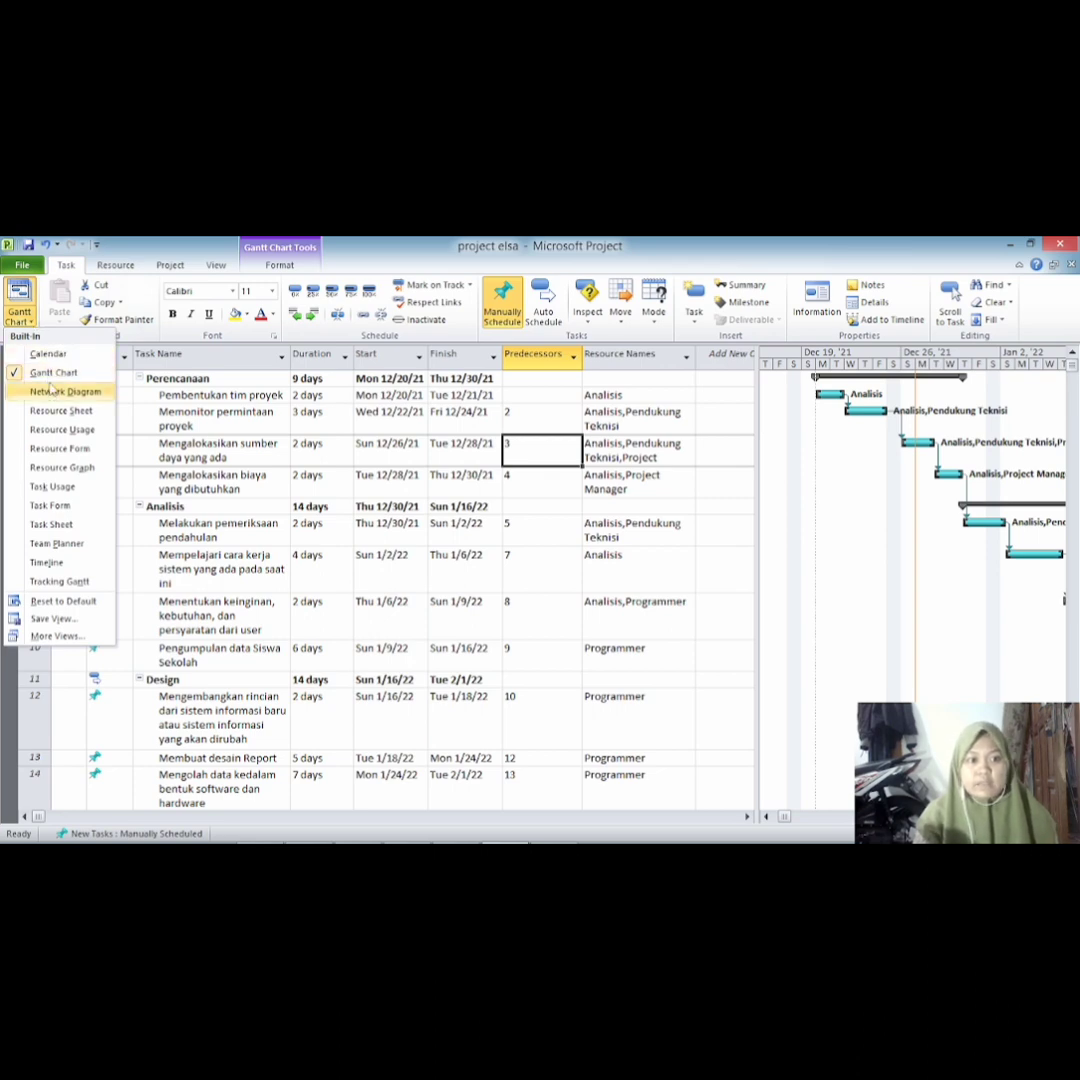
left_click(53, 486)
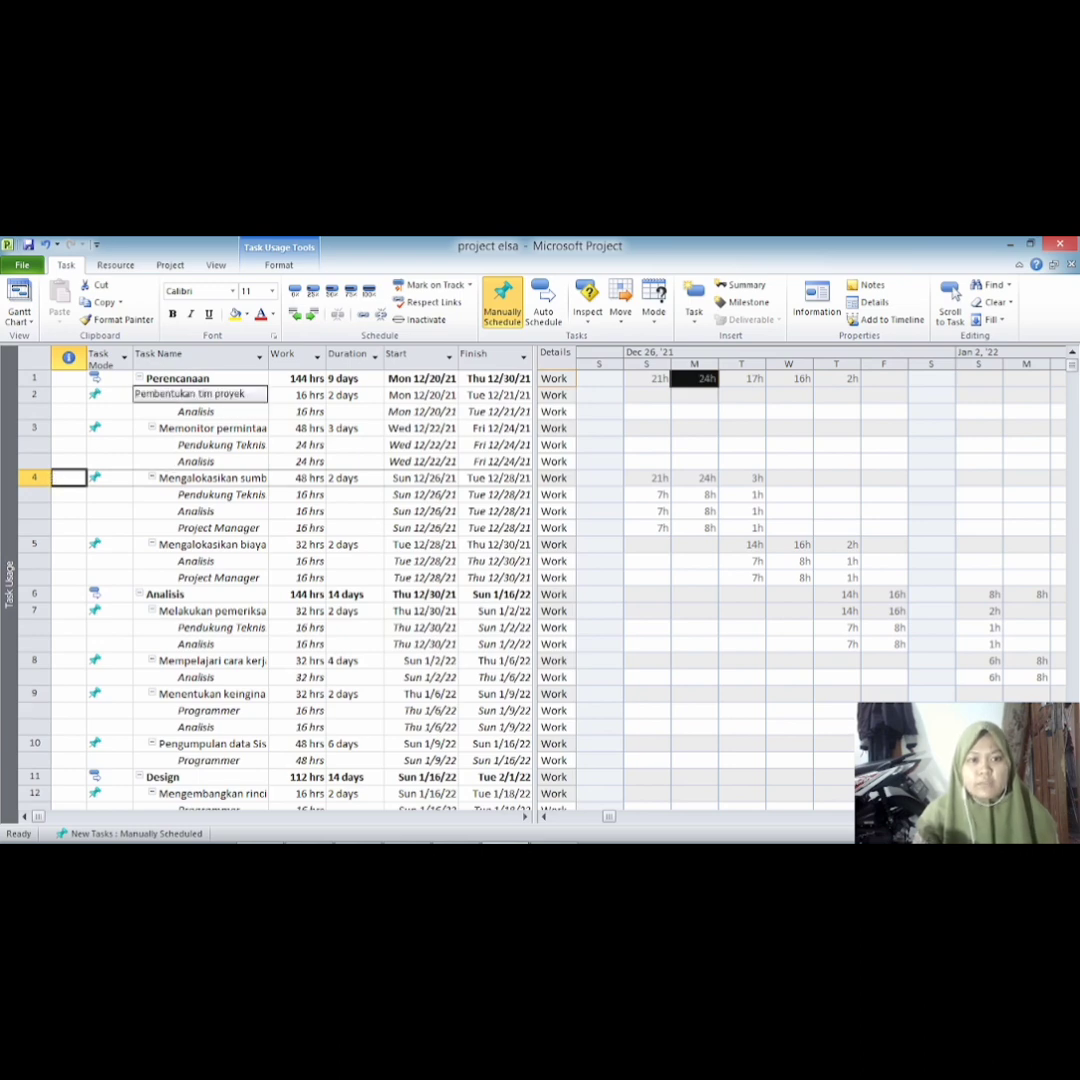
left_click(270, 372)
left_click_drag(270, 363, 301, 362)
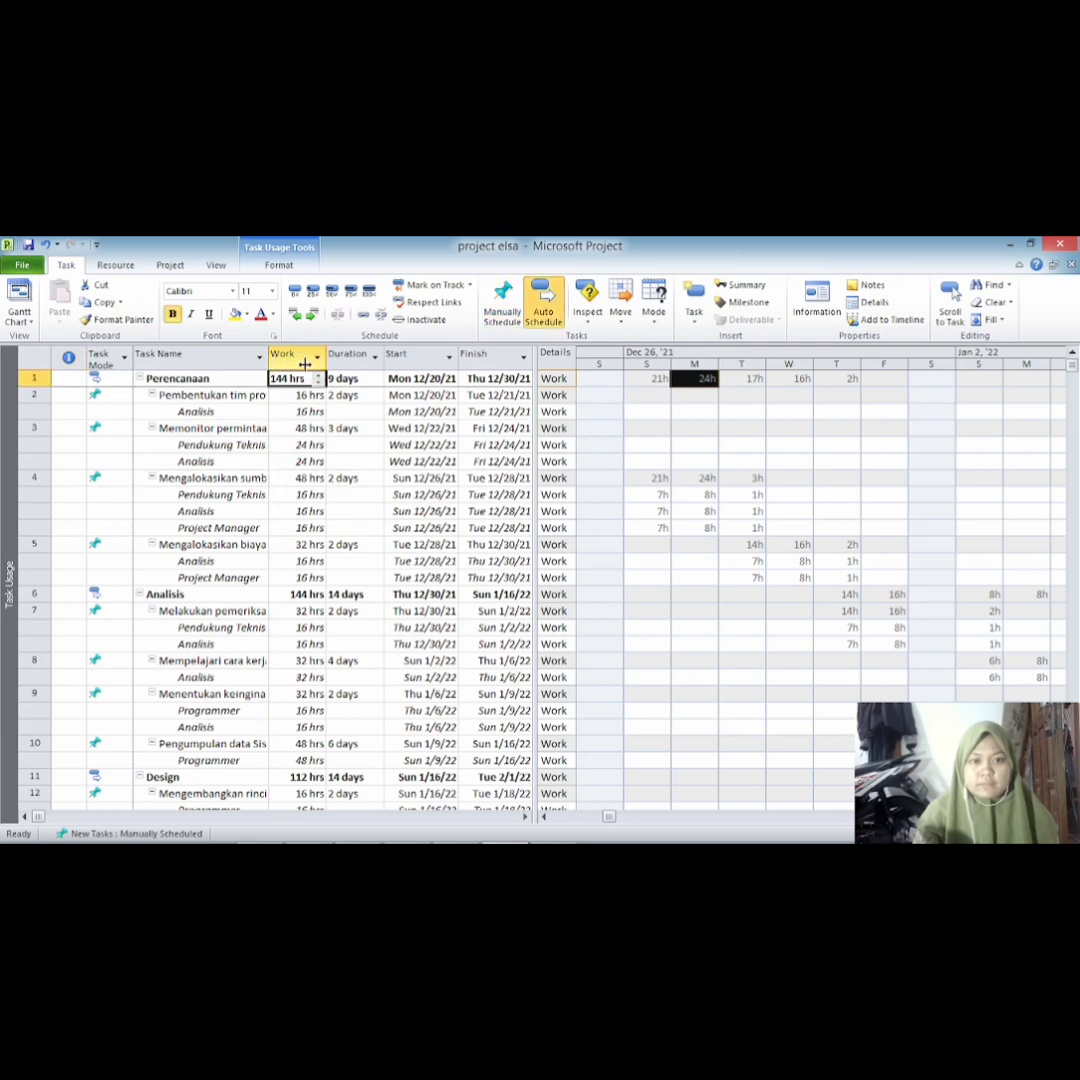
left_click_drag(537, 355, 597, 355)
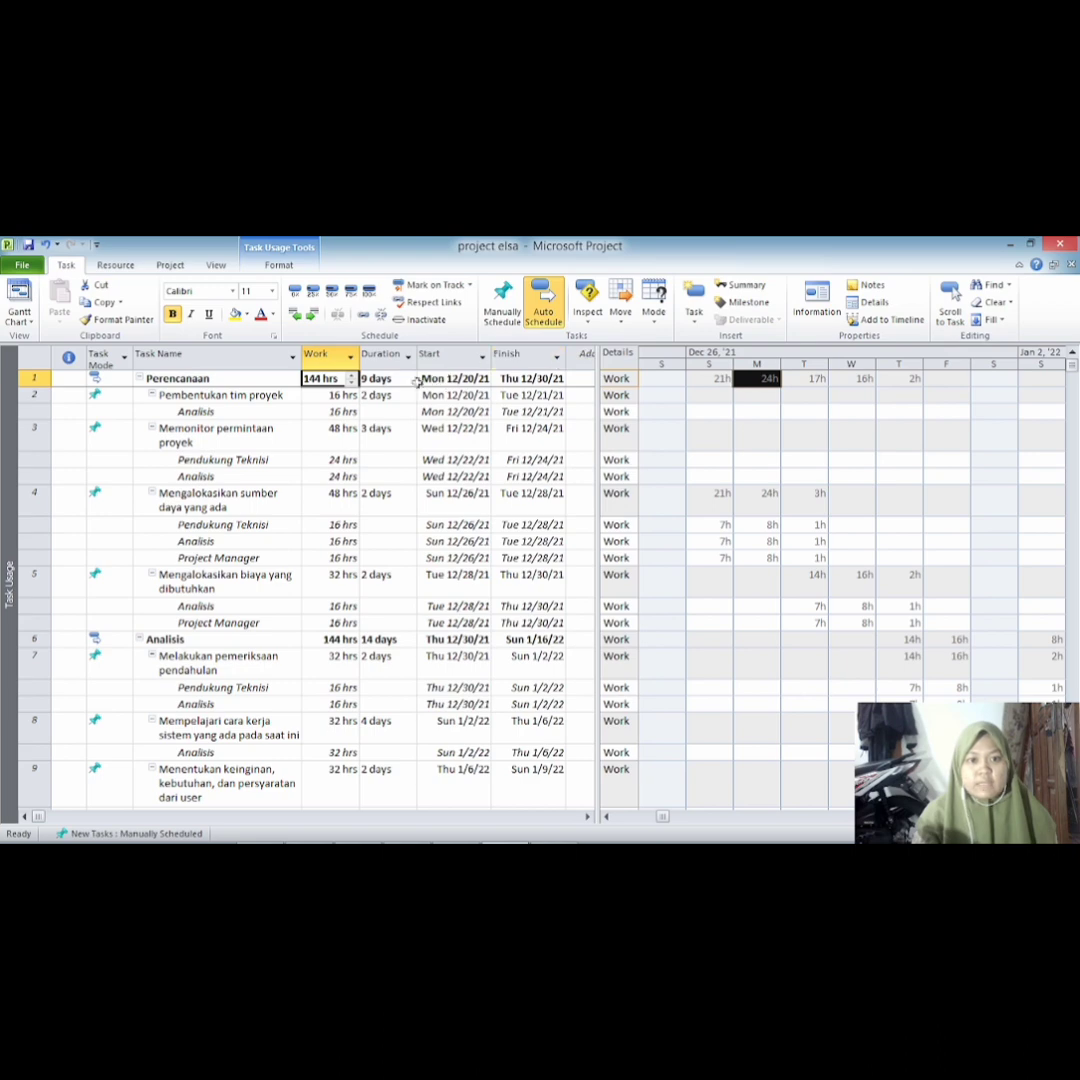
Examine the work hours and durations of Perencanaan and its subtask Pembentukan tim proyek
left_click(340, 396)
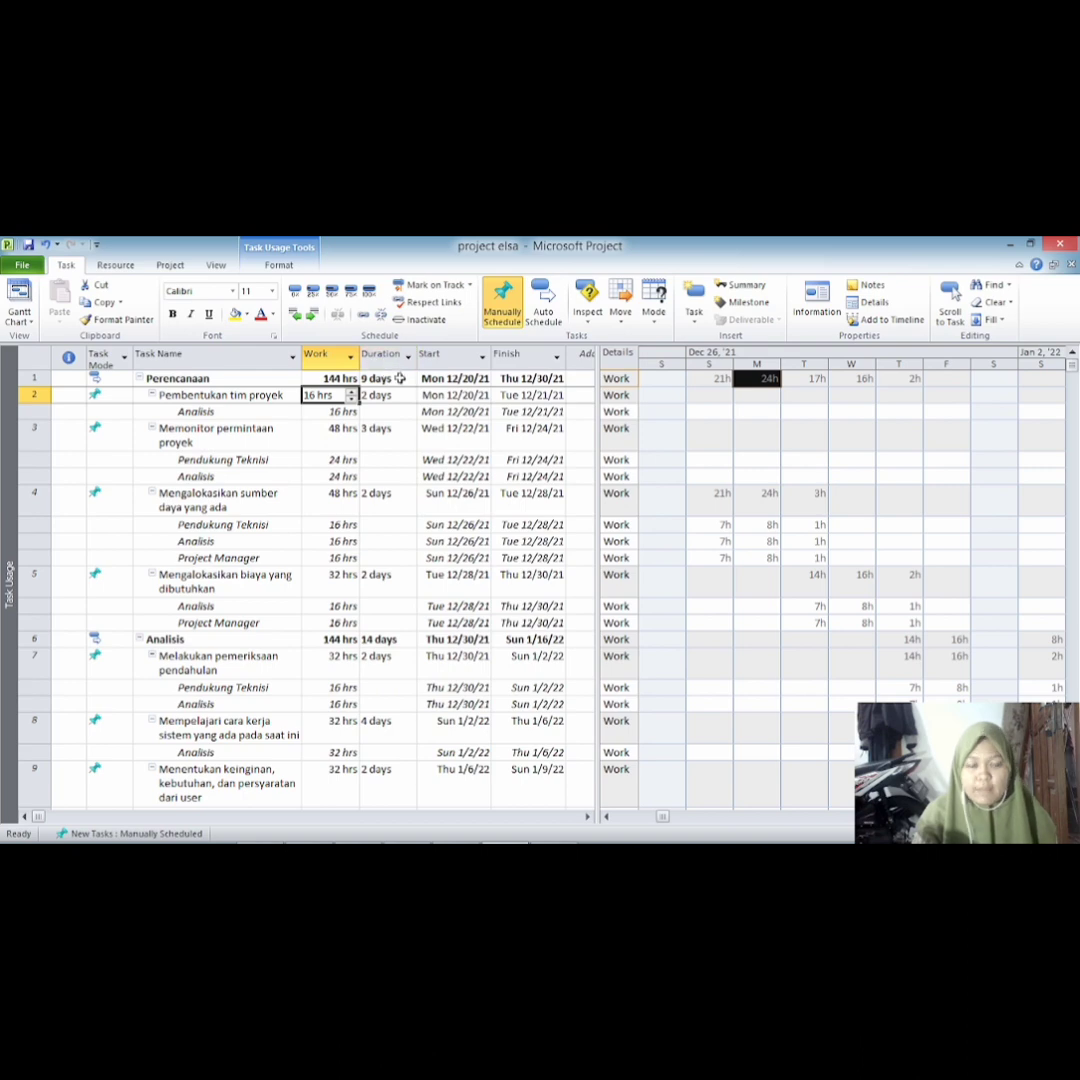
left_click(397, 379)
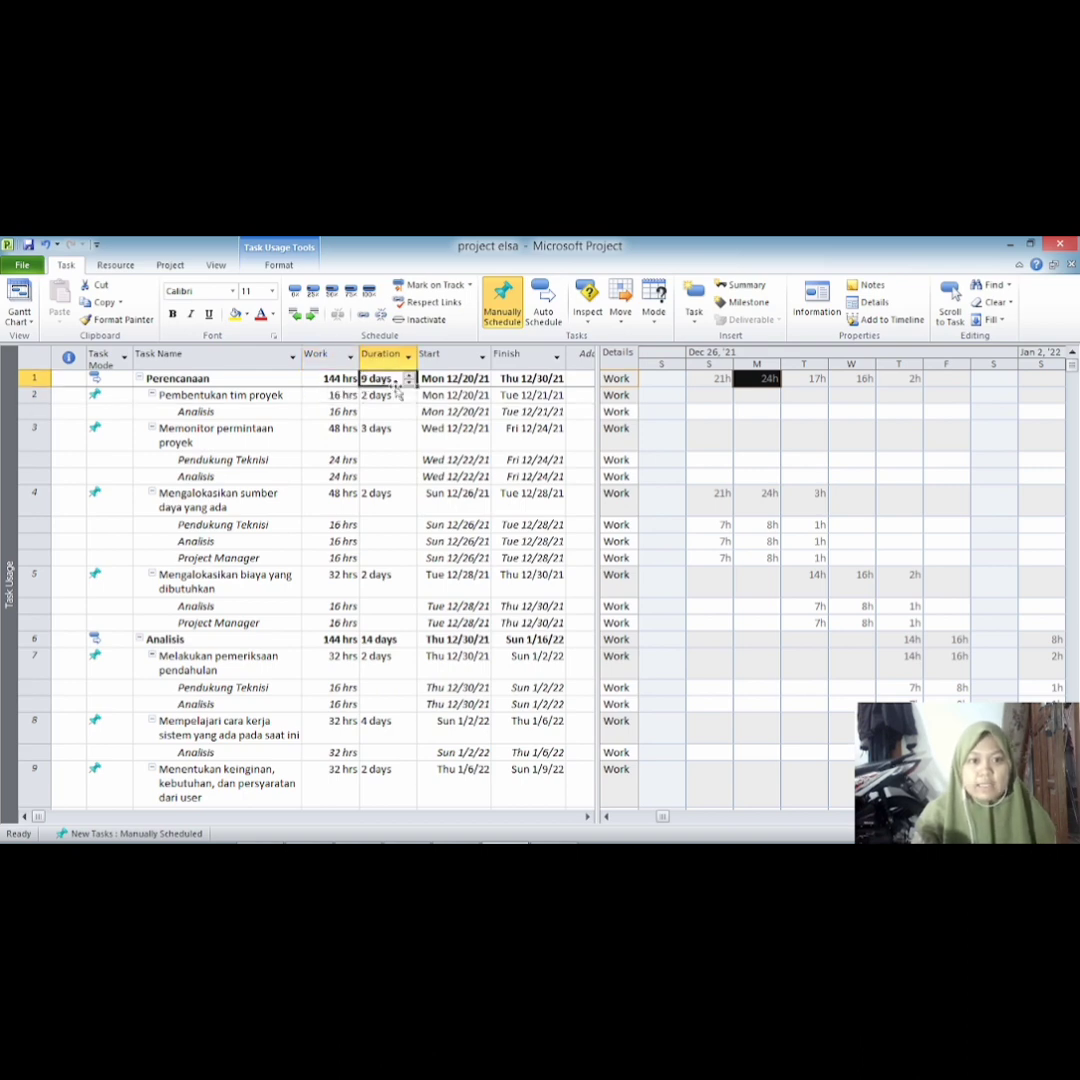
left_click(348, 397)
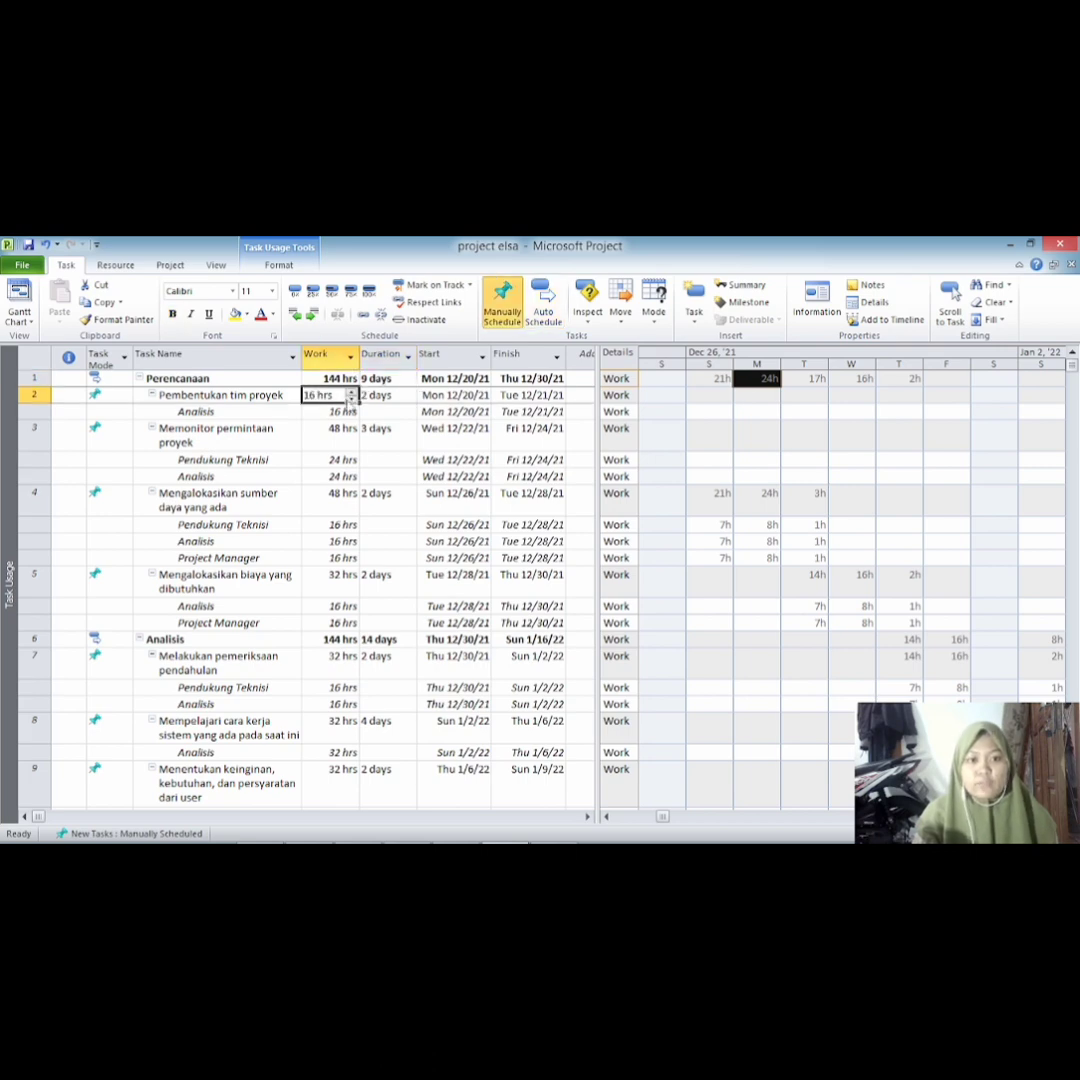
left_click(366, 395)
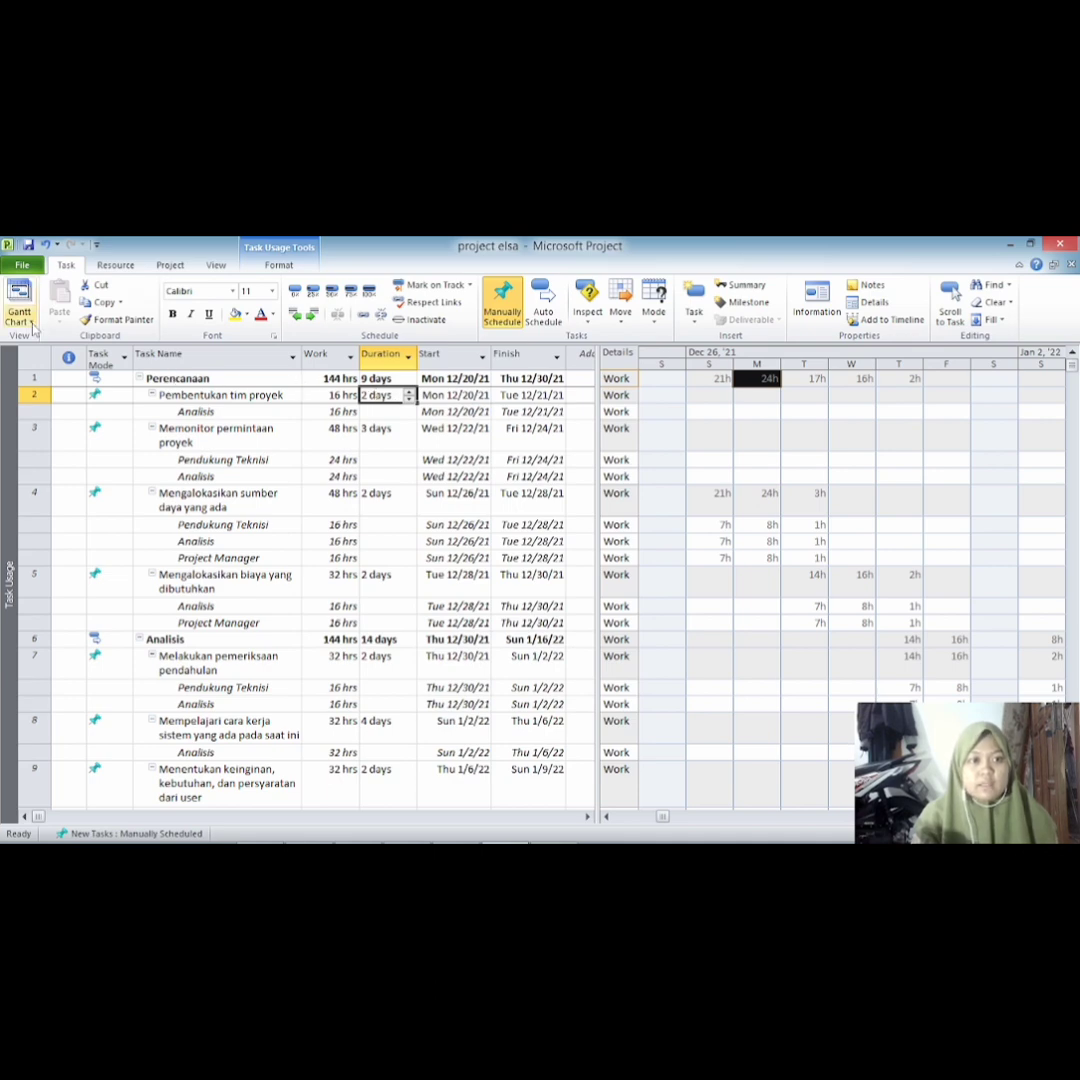
Show the Resource Sheet view and examine the resources' types, initials and maximum units
left_click(33, 326)
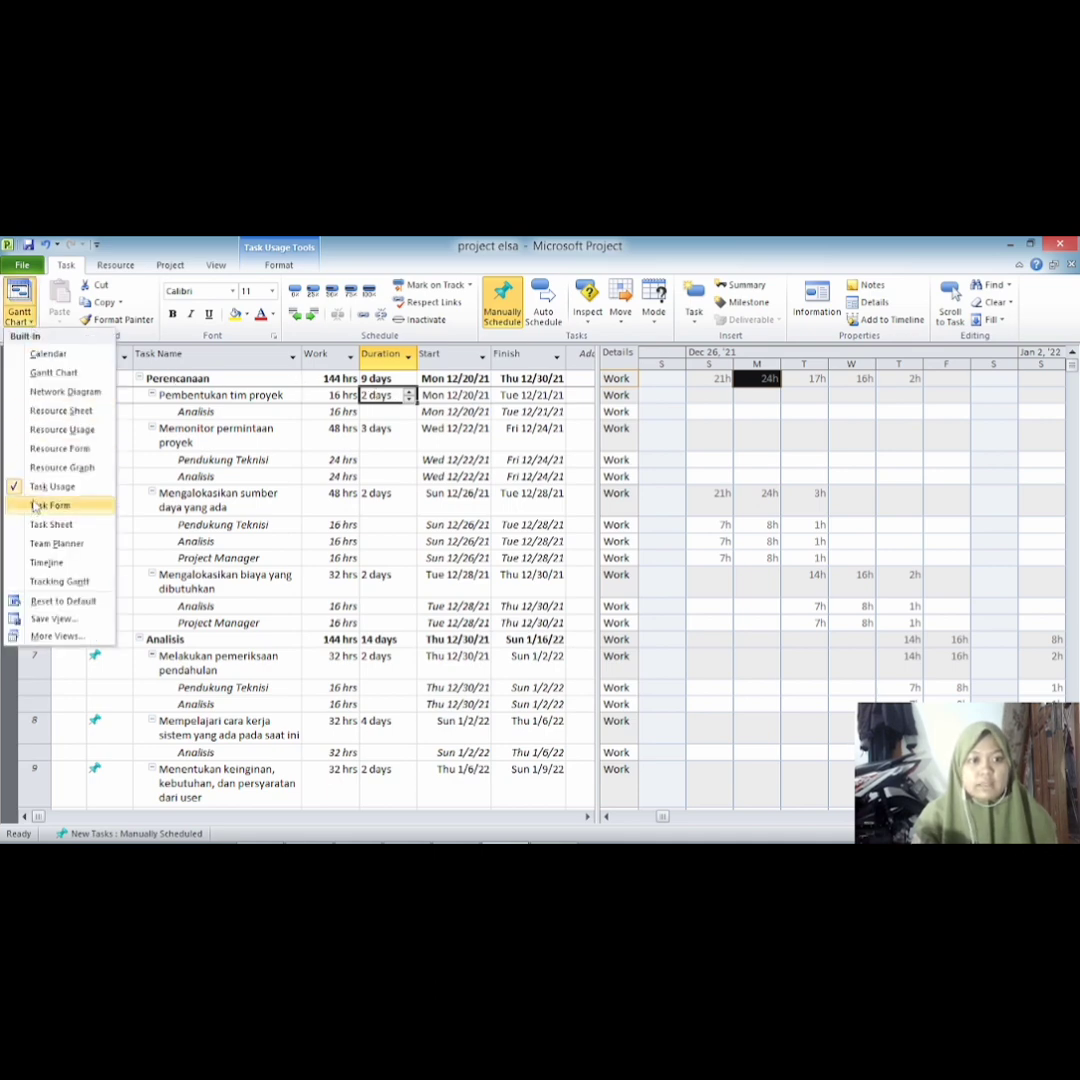
left_click(52, 412)
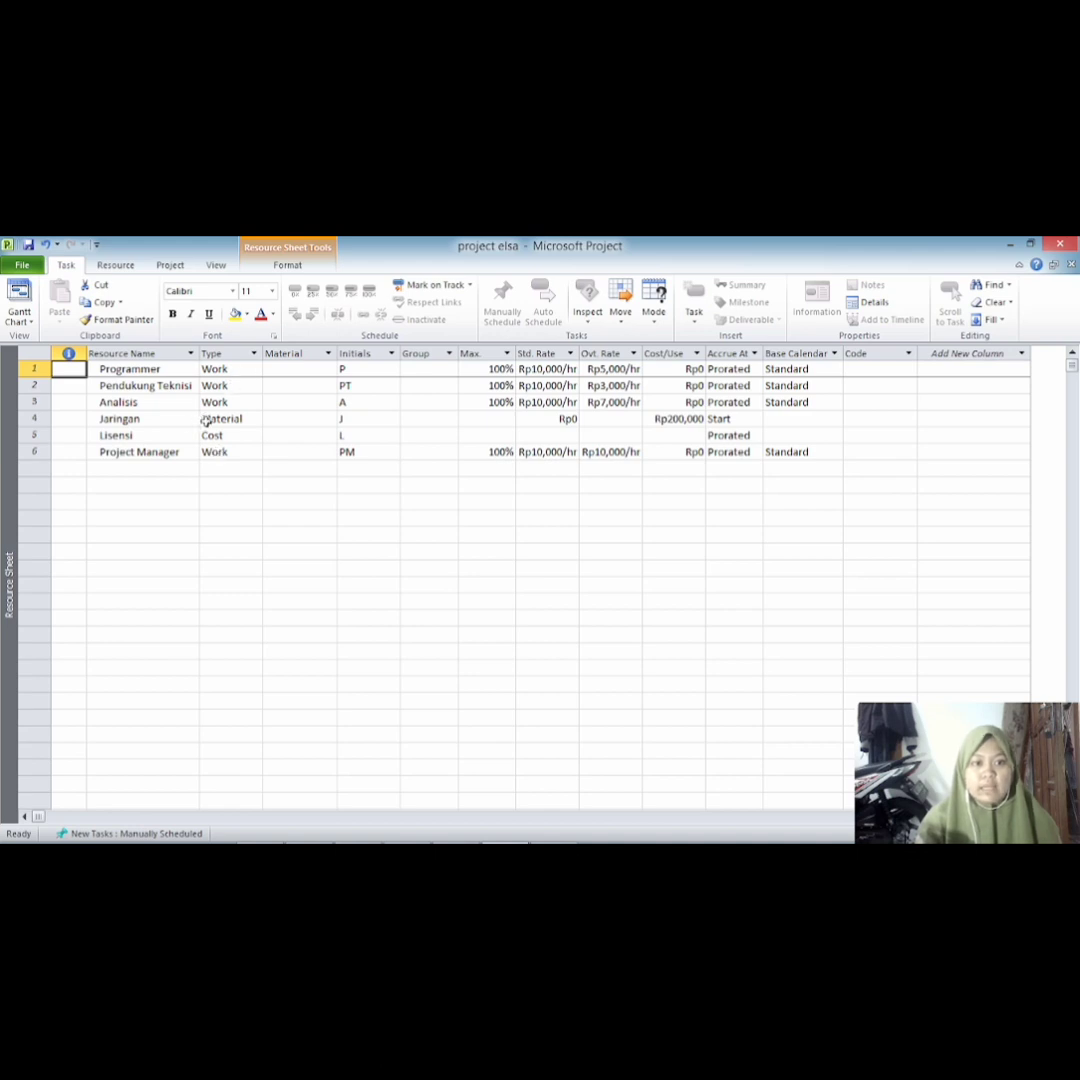
left_click(212, 419)
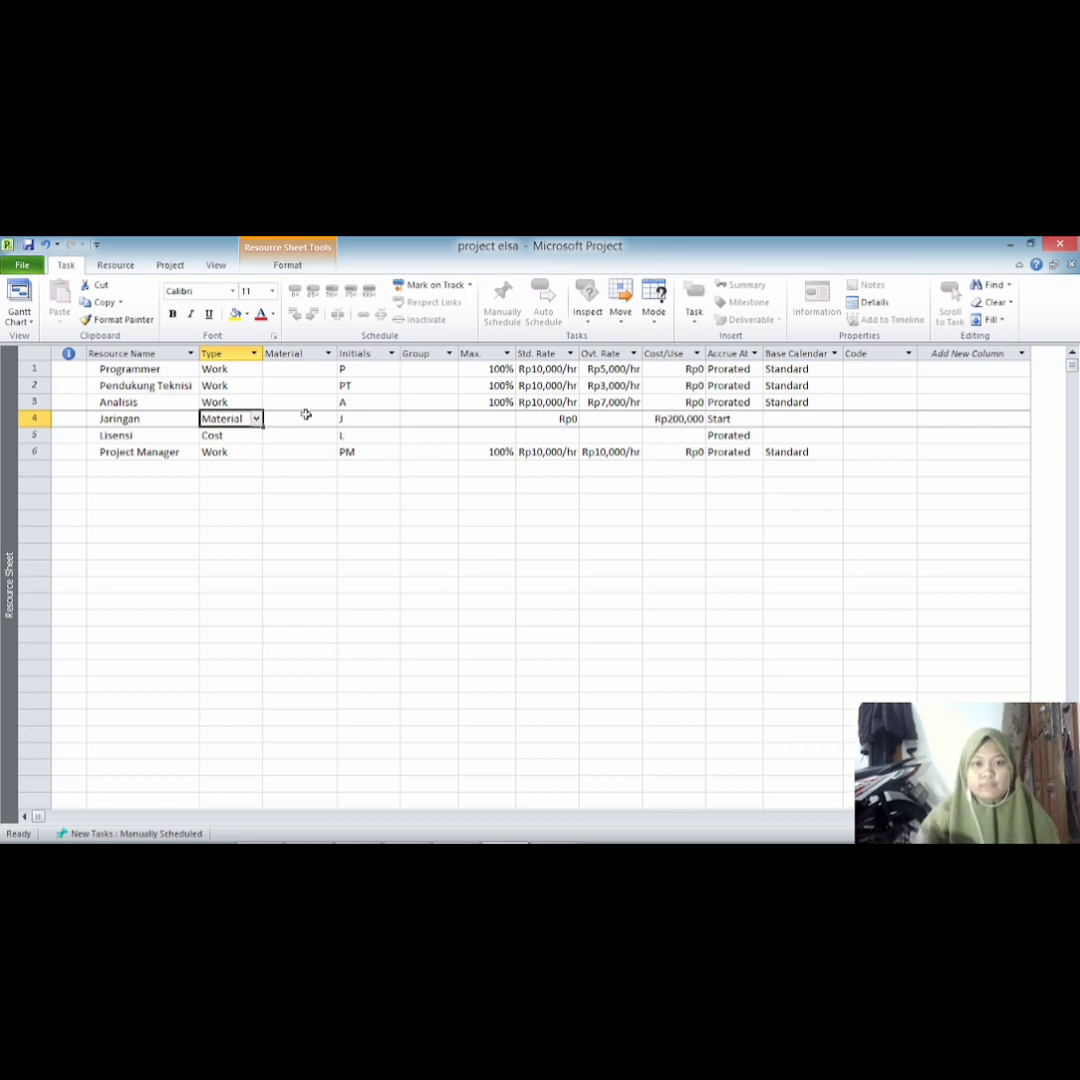
left_click(359, 369)
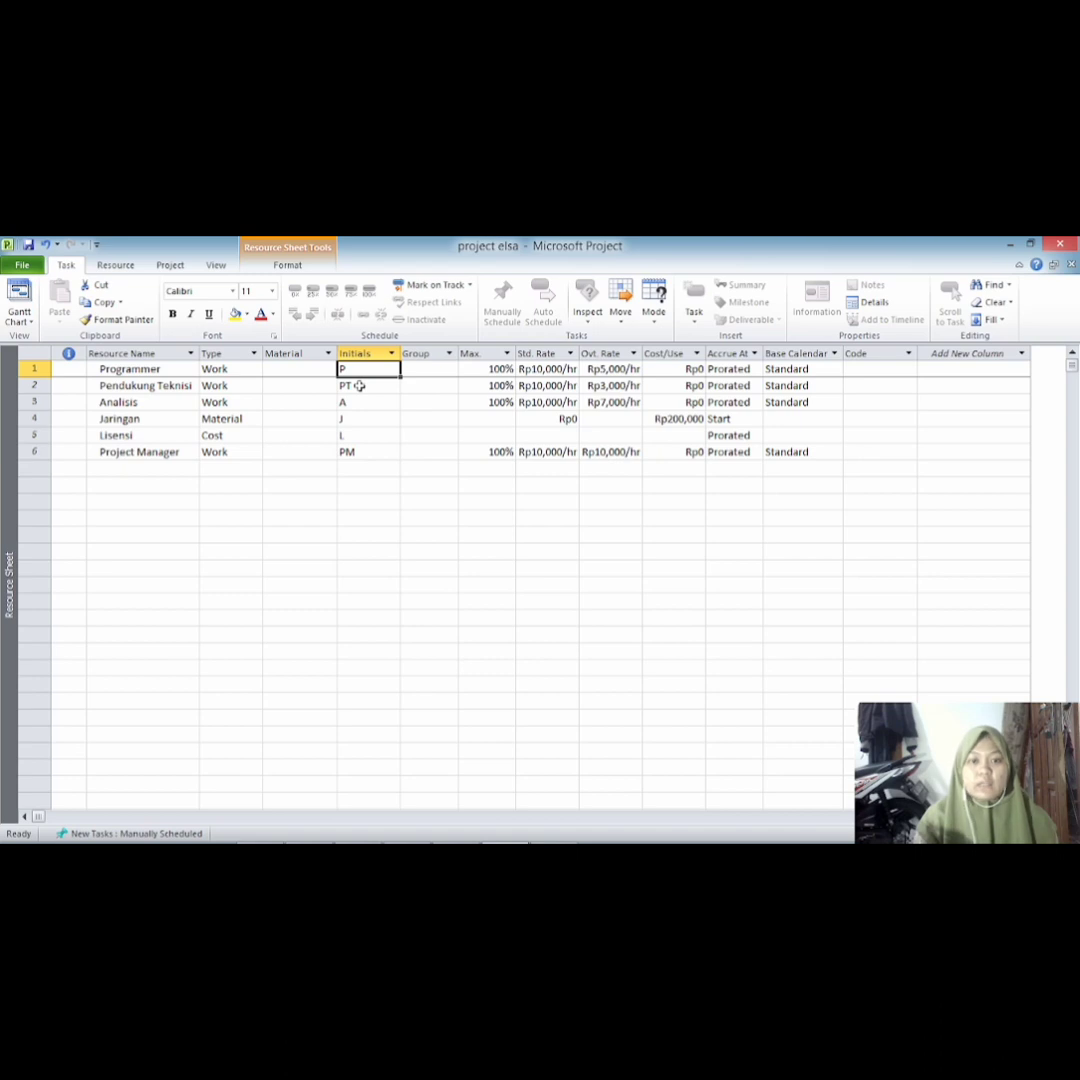
left_click(359, 385)
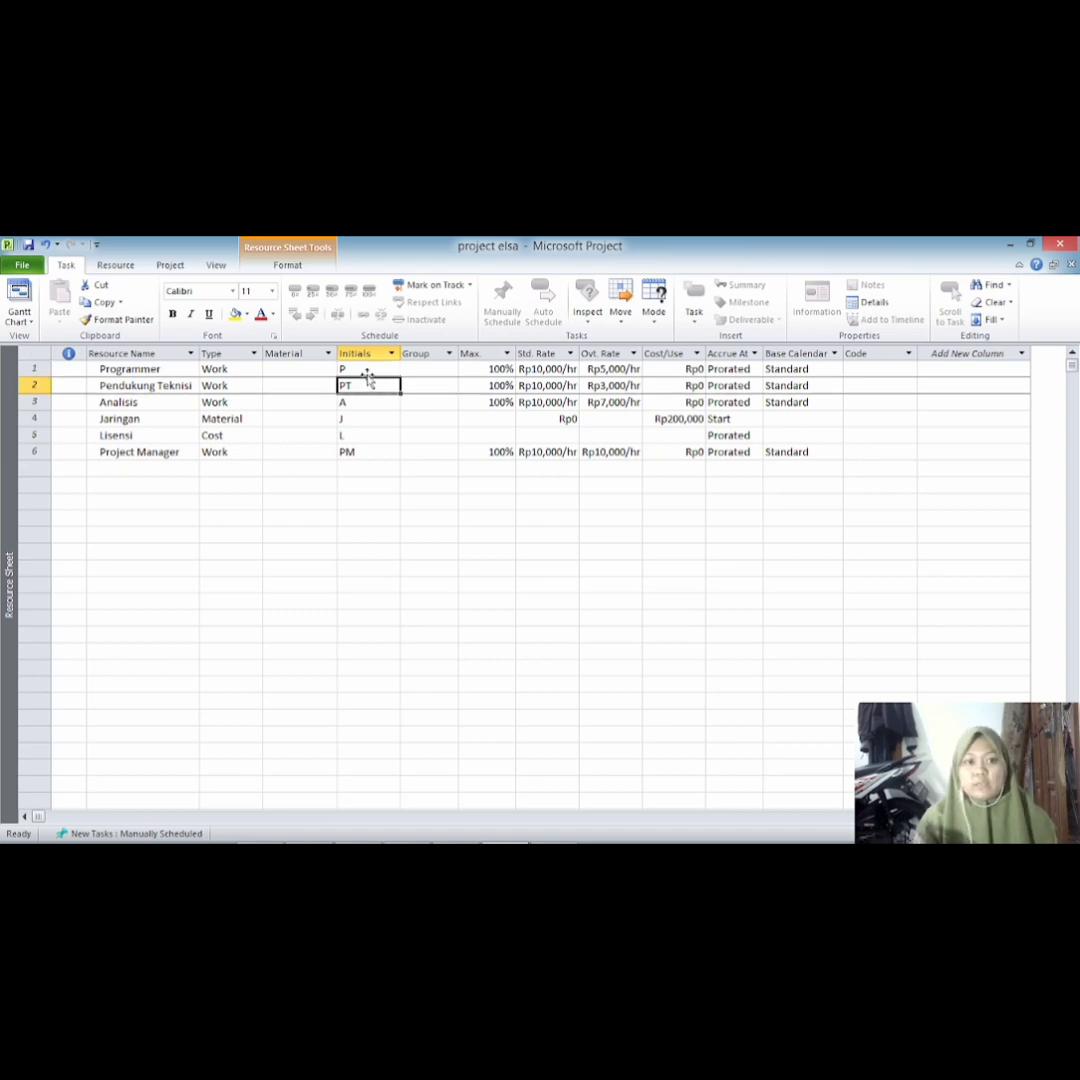
left_click(366, 369)
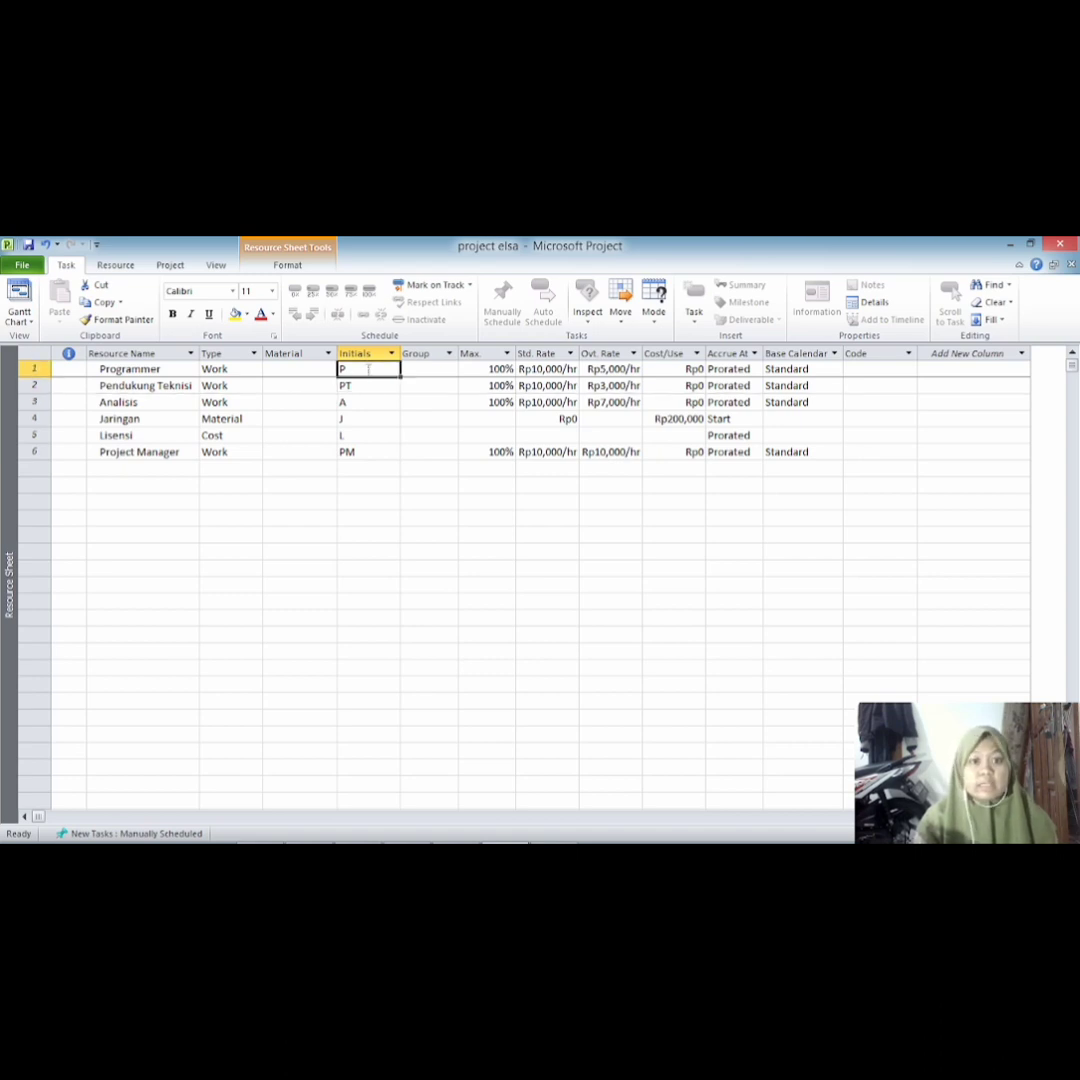
left_click(505, 370)
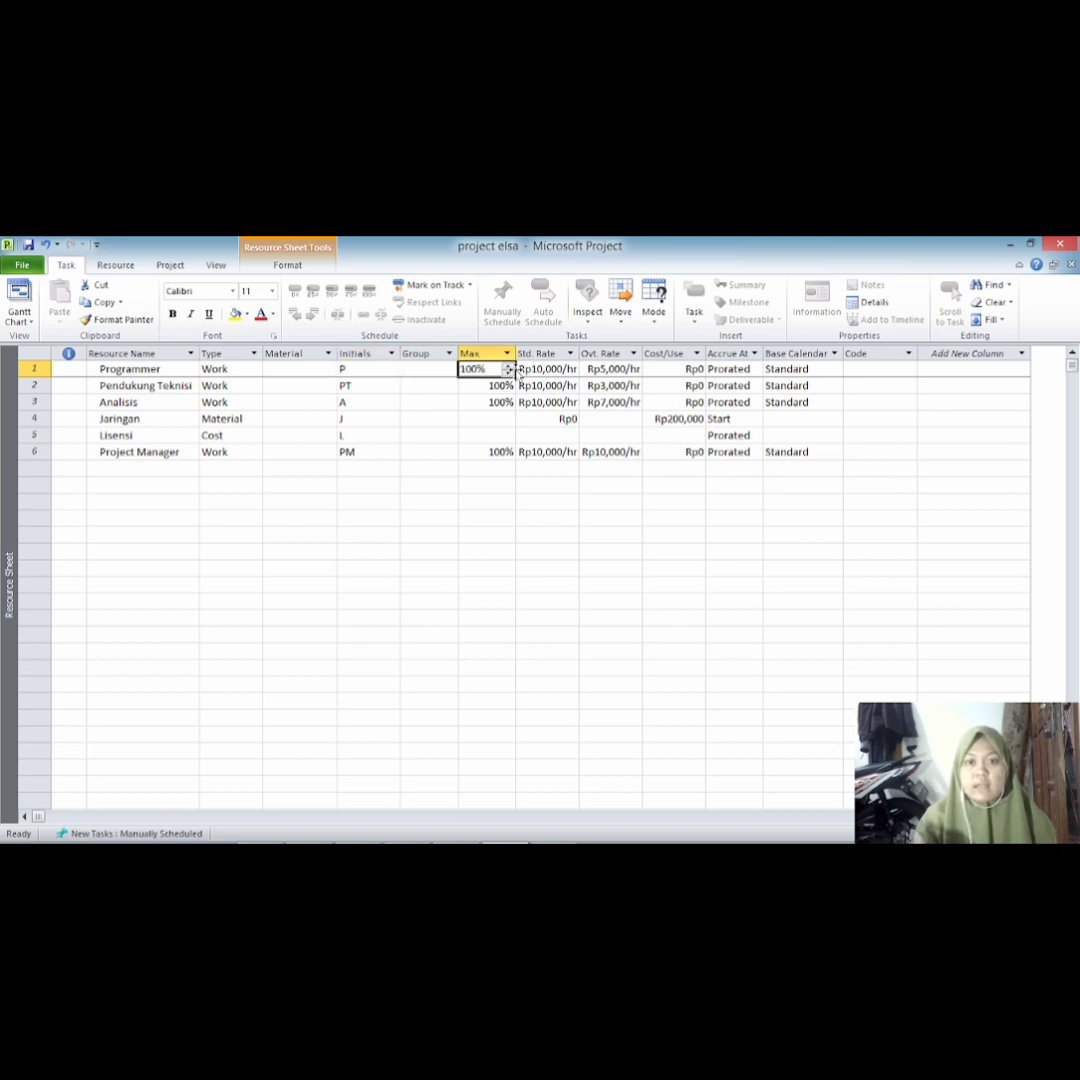
Compare the standard rates of the Programmer, Pendukung Teknisi and Analisis resources
left_click(528, 371)
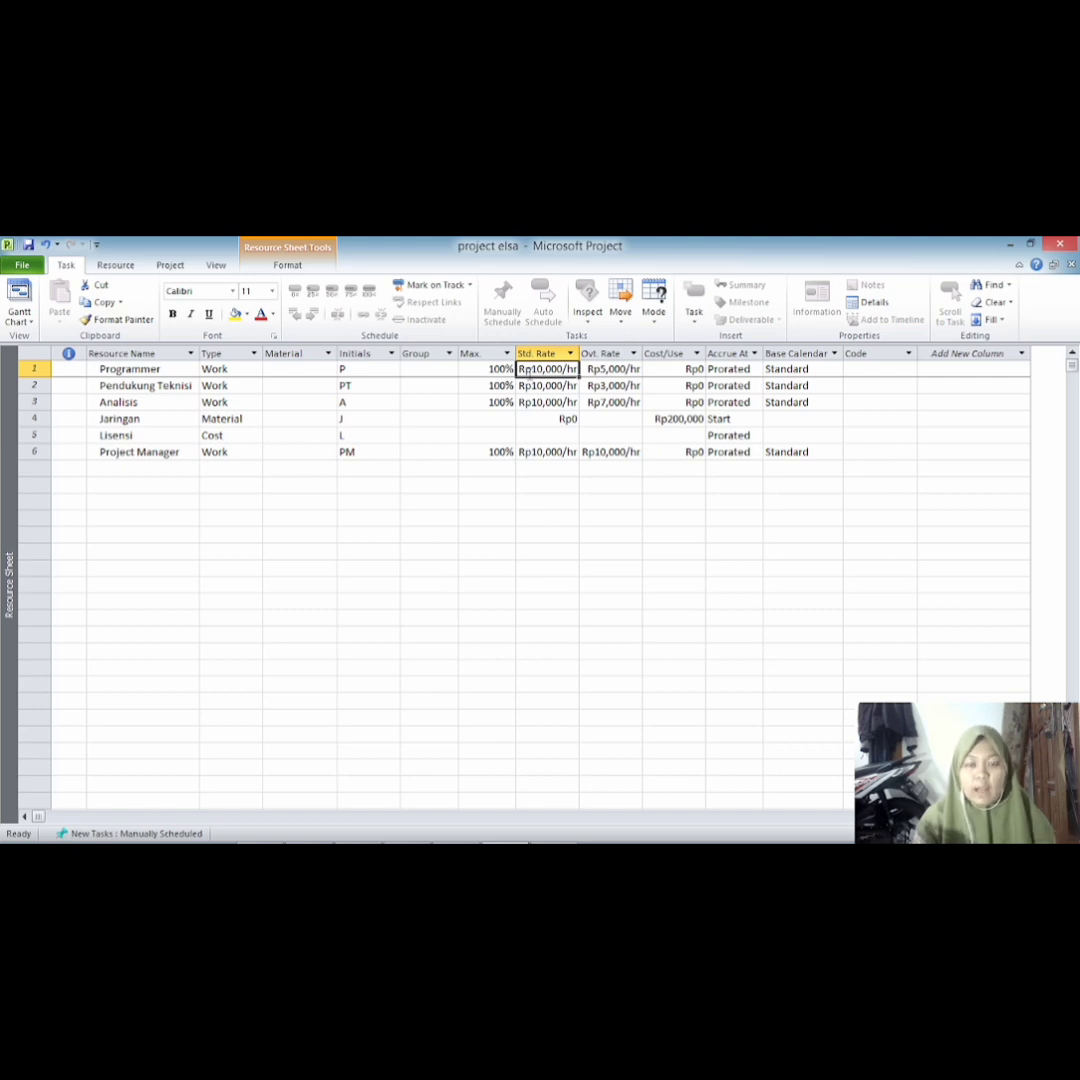
left_click(550, 382)
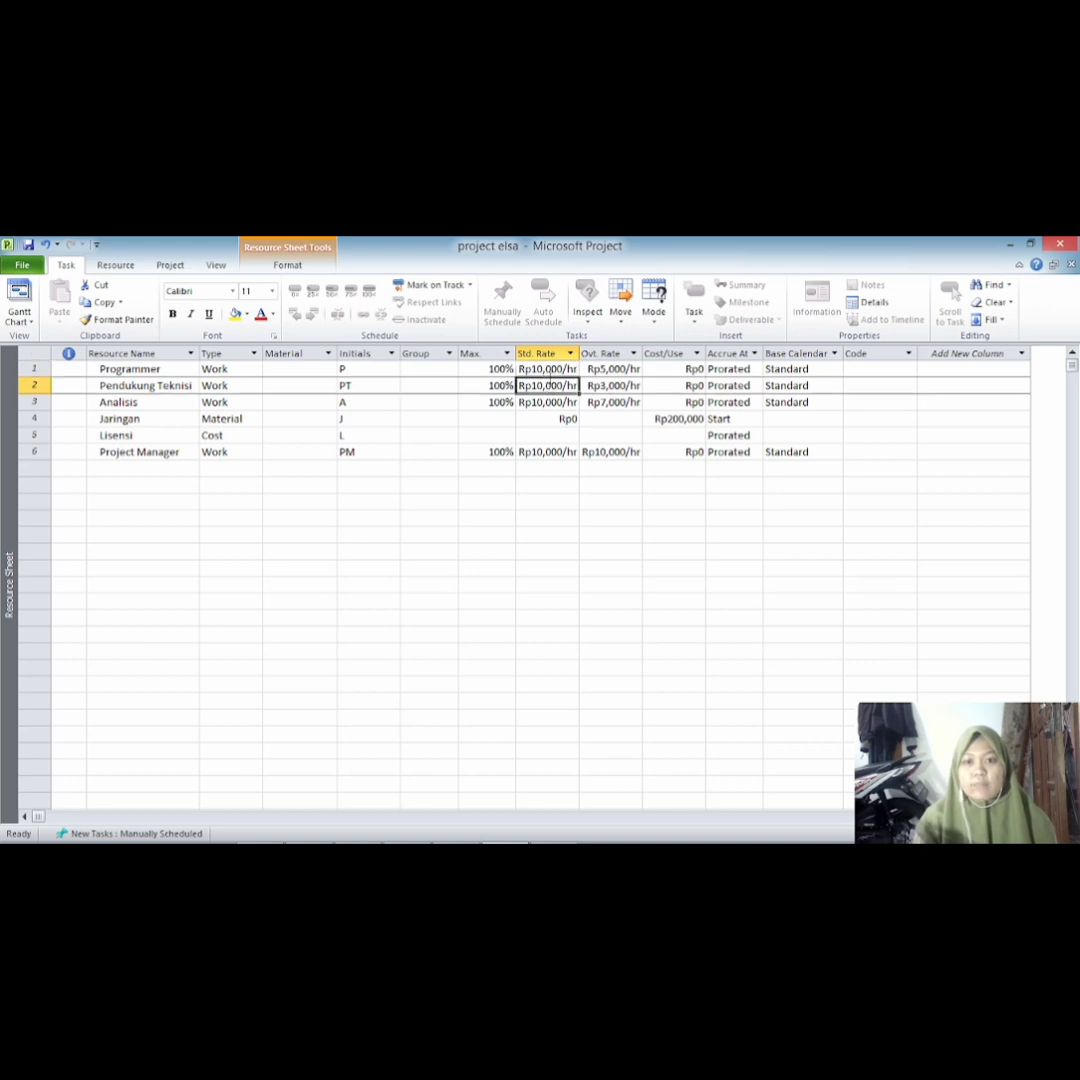
left_click(547, 369)
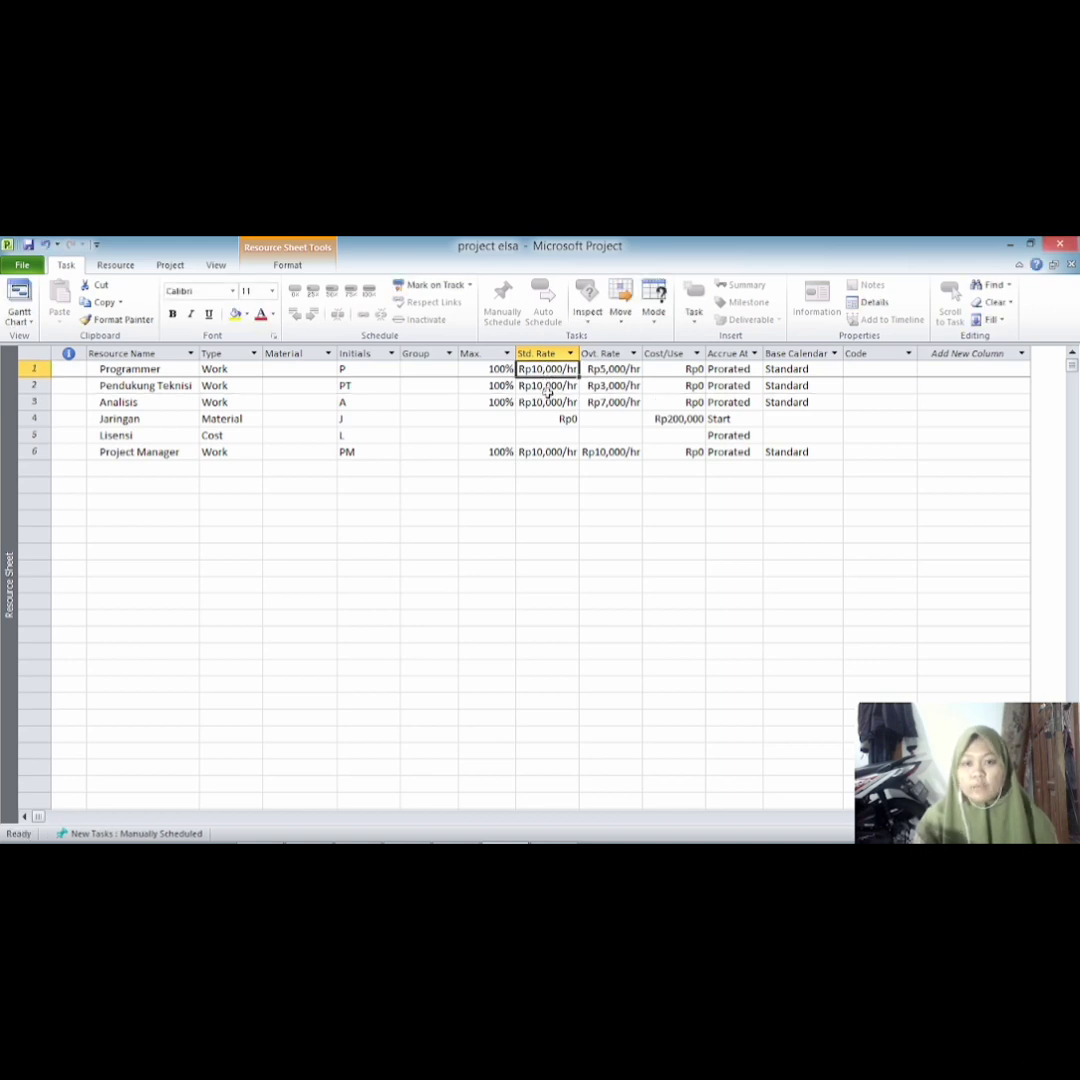
left_click(546, 400)
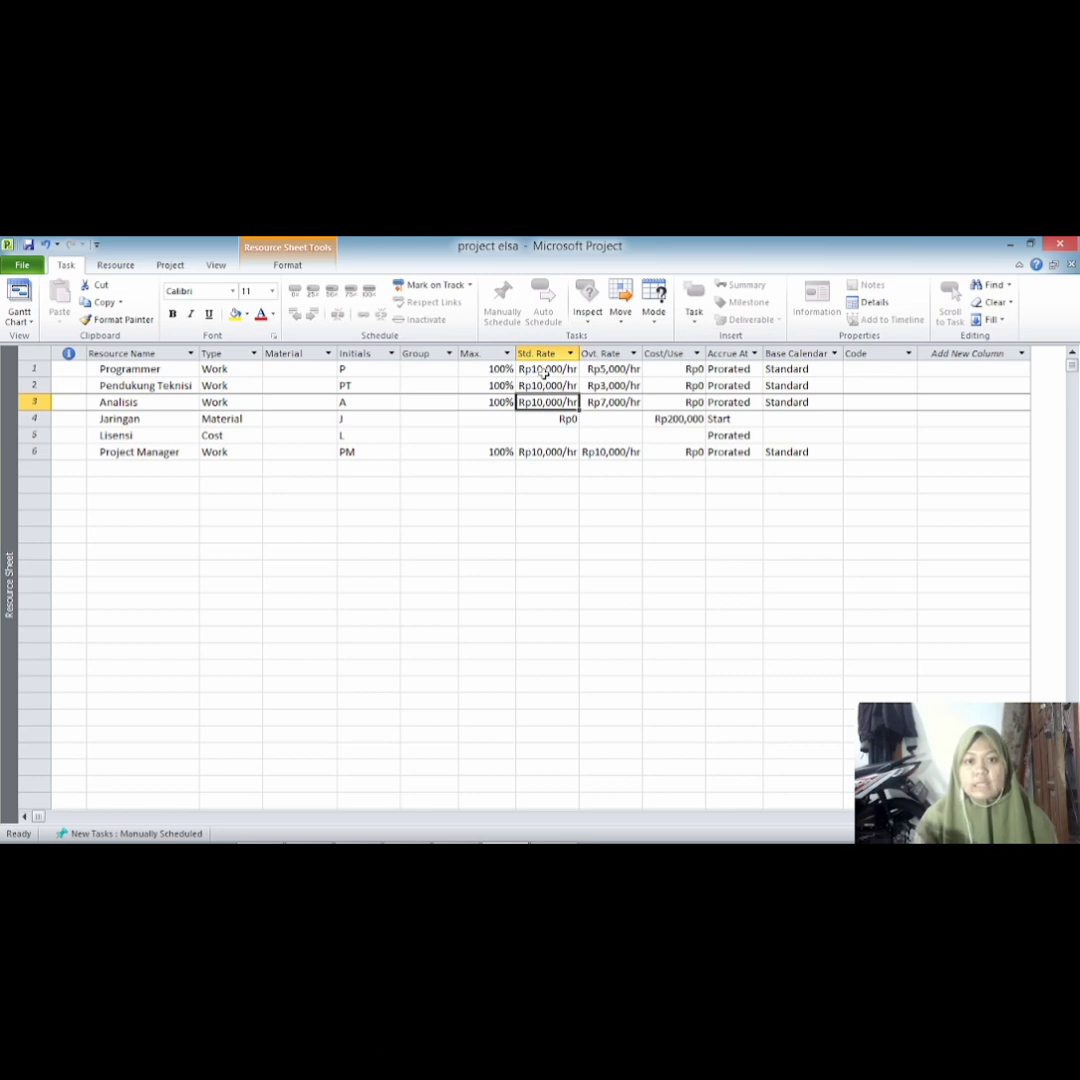
left_click(543, 369)
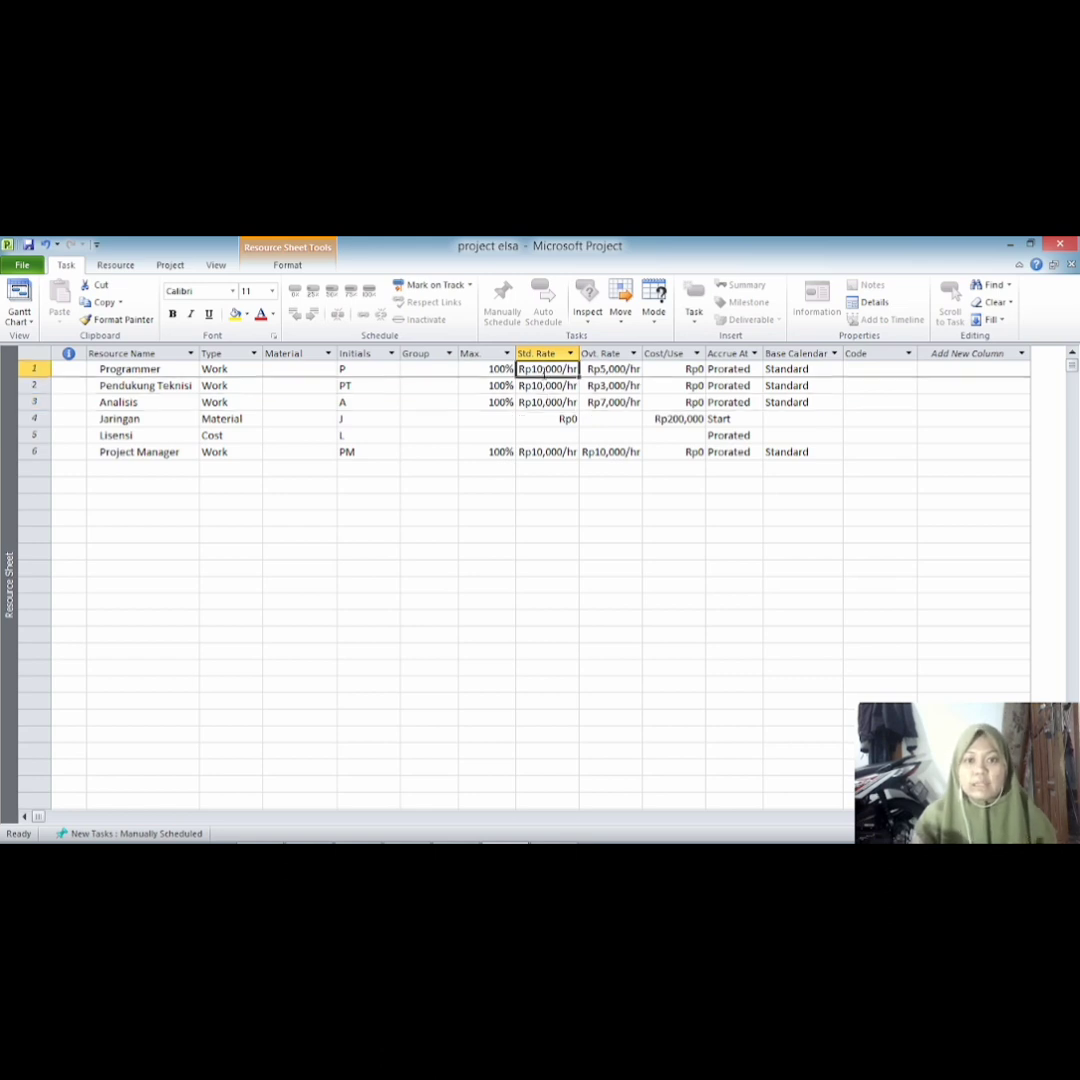
left_click(555, 385)
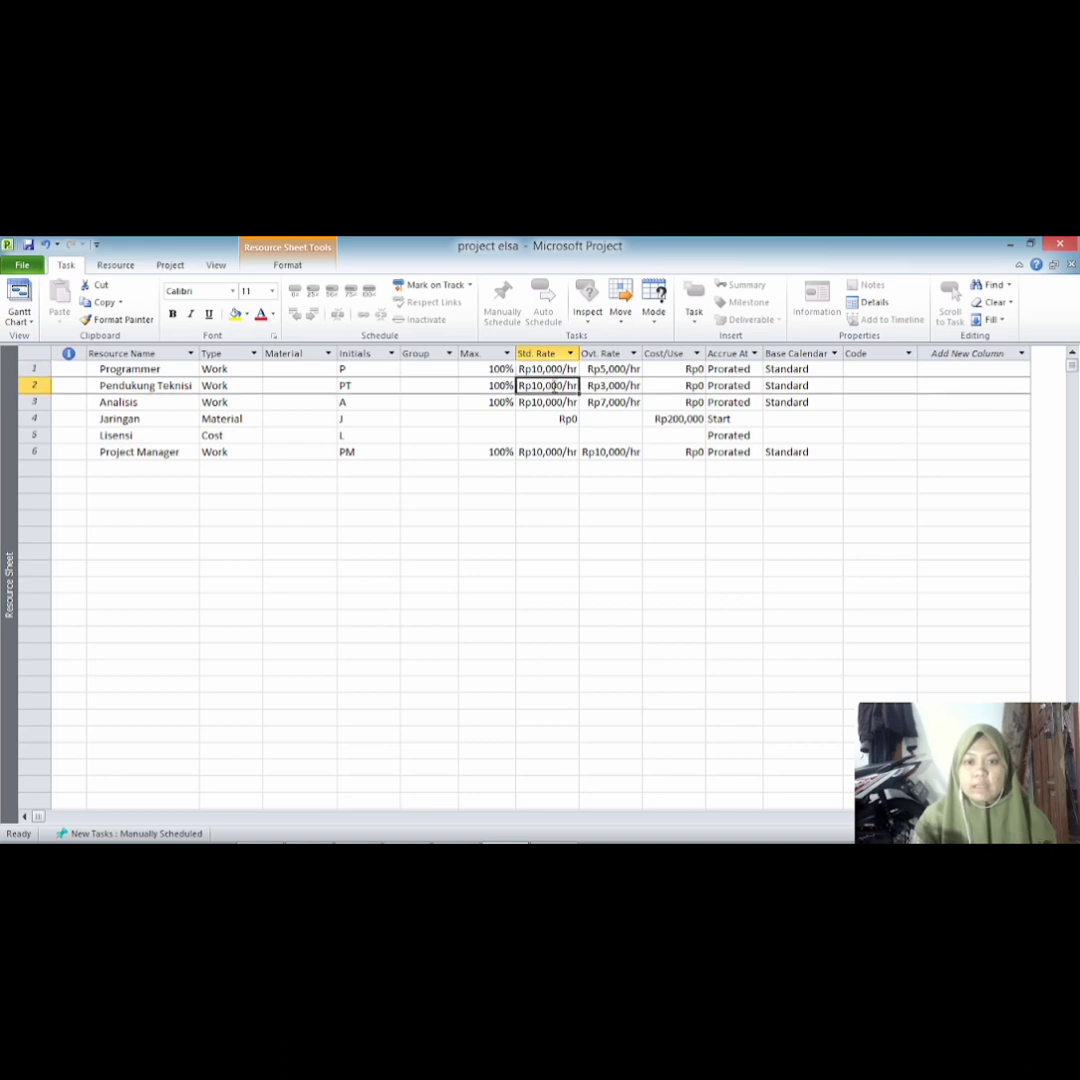
left_click(552, 369)
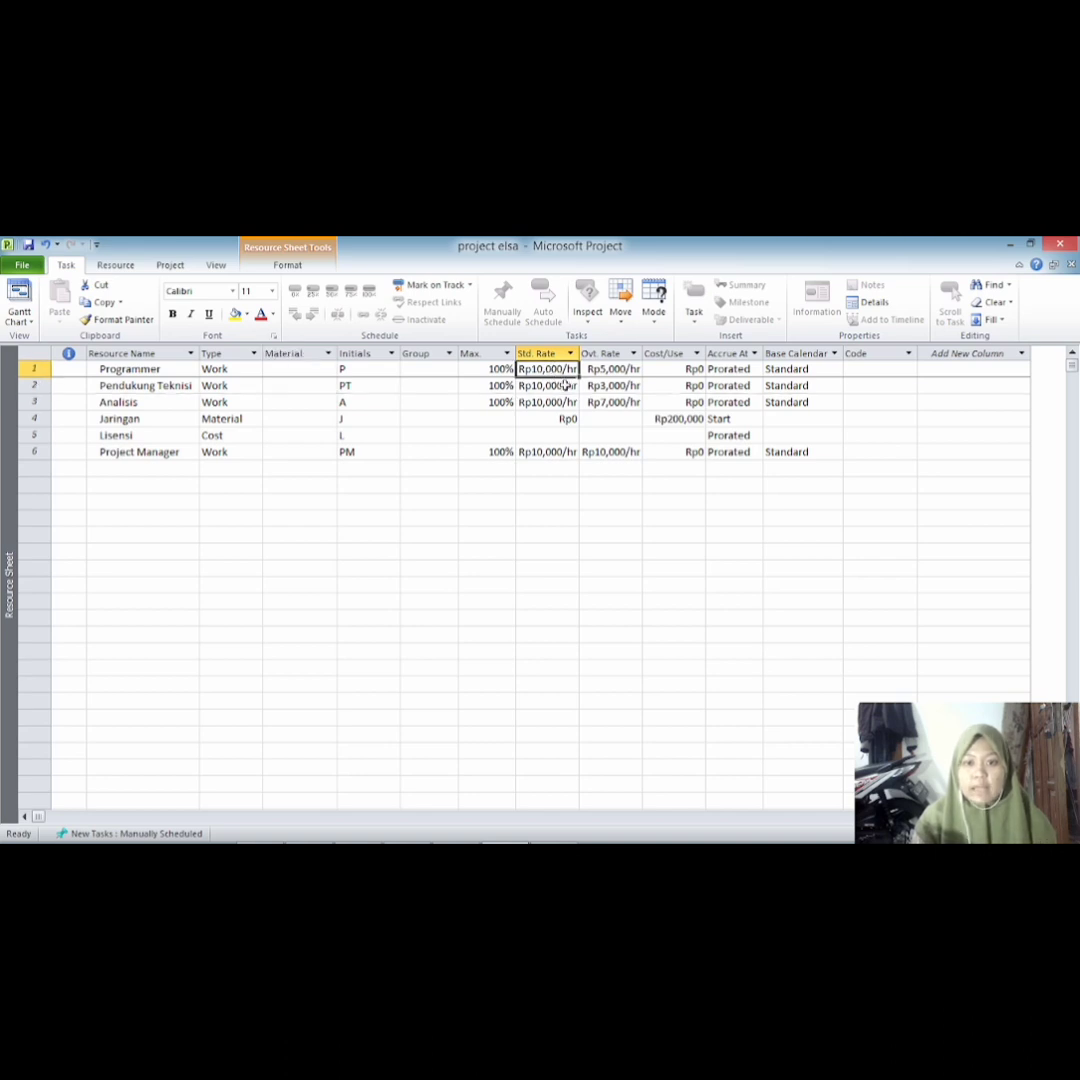
Examine the overtime rates of the Programmer, Pendukung Teknisi and Analisis resources
left_click(593, 371)
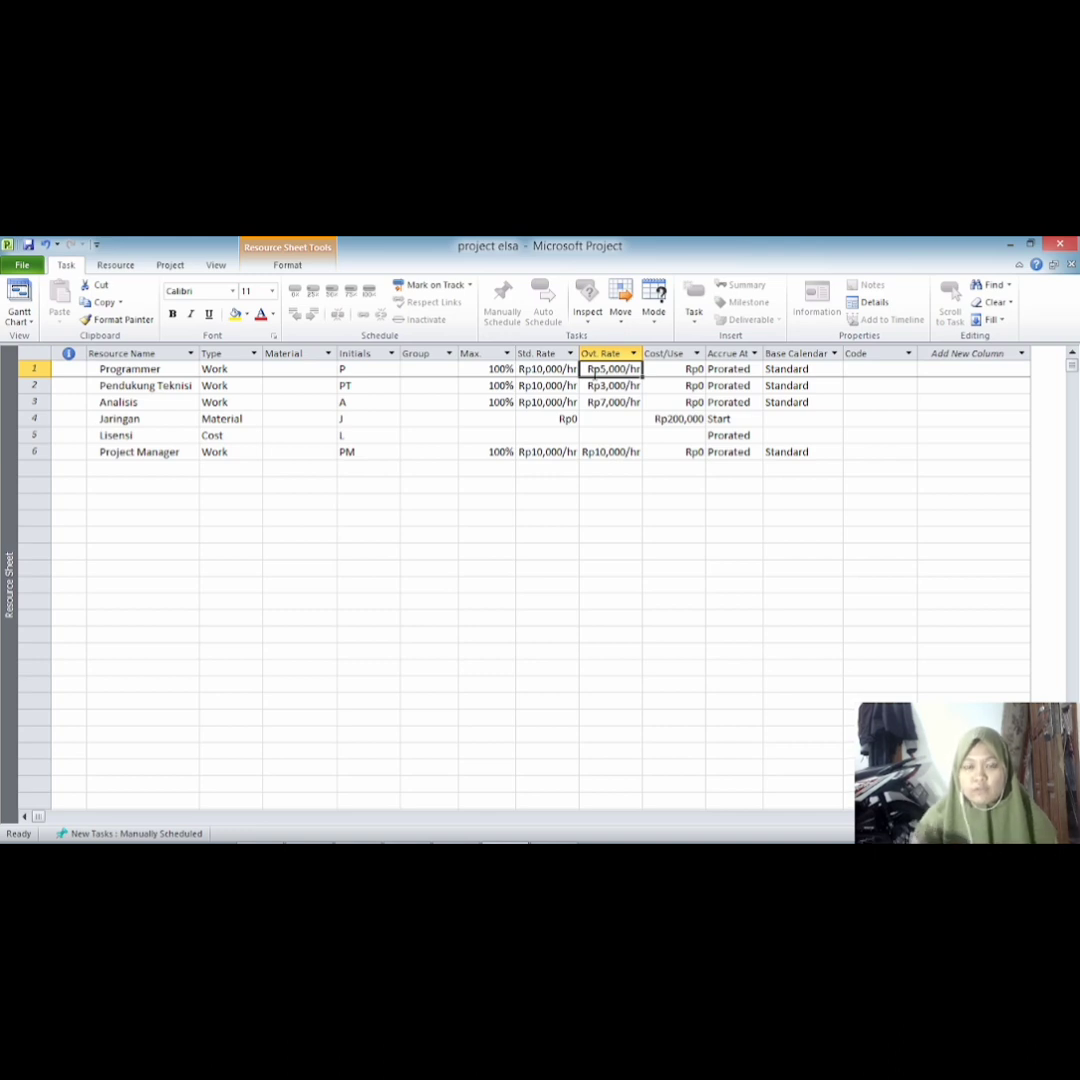
left_click(619, 385)
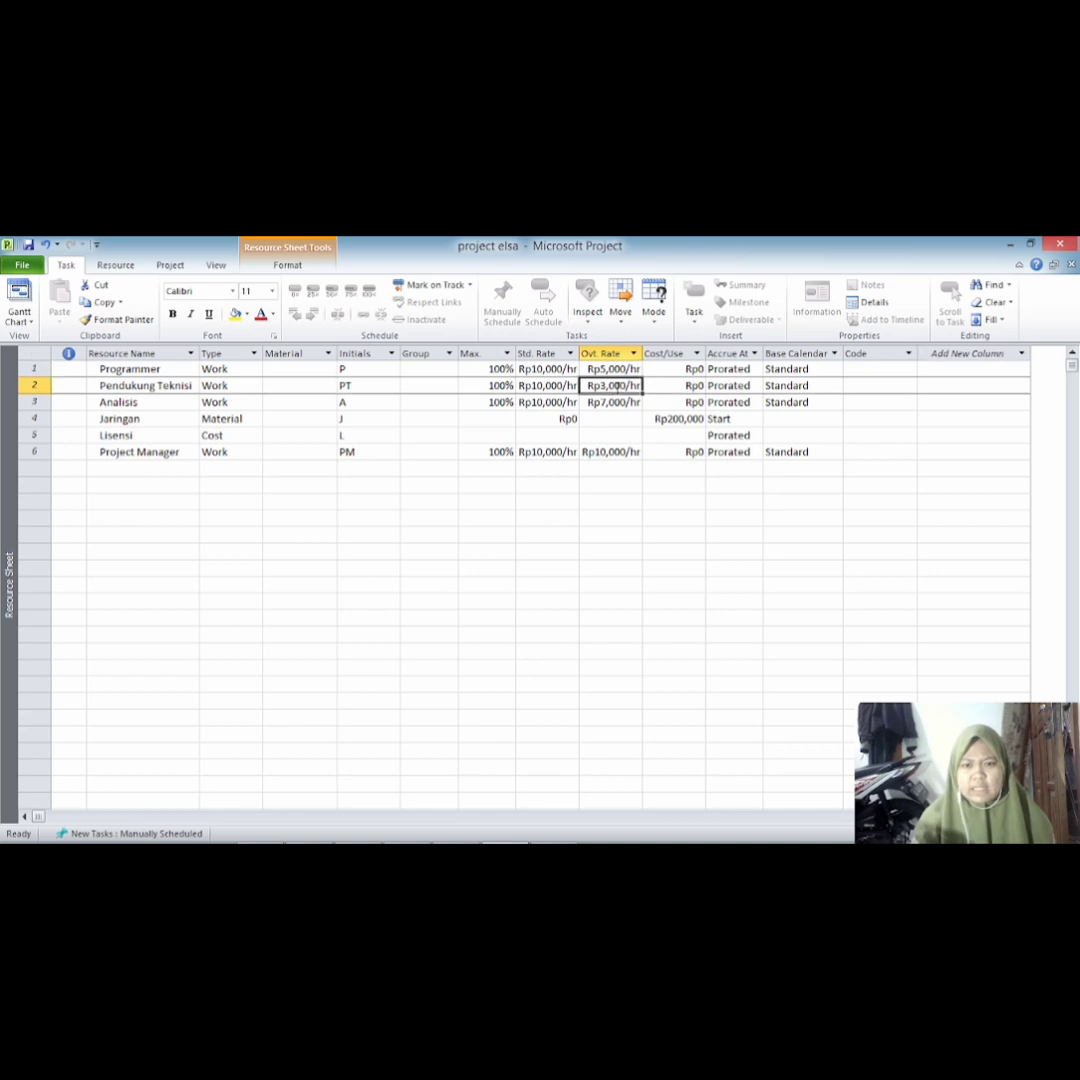
left_click(621, 403)
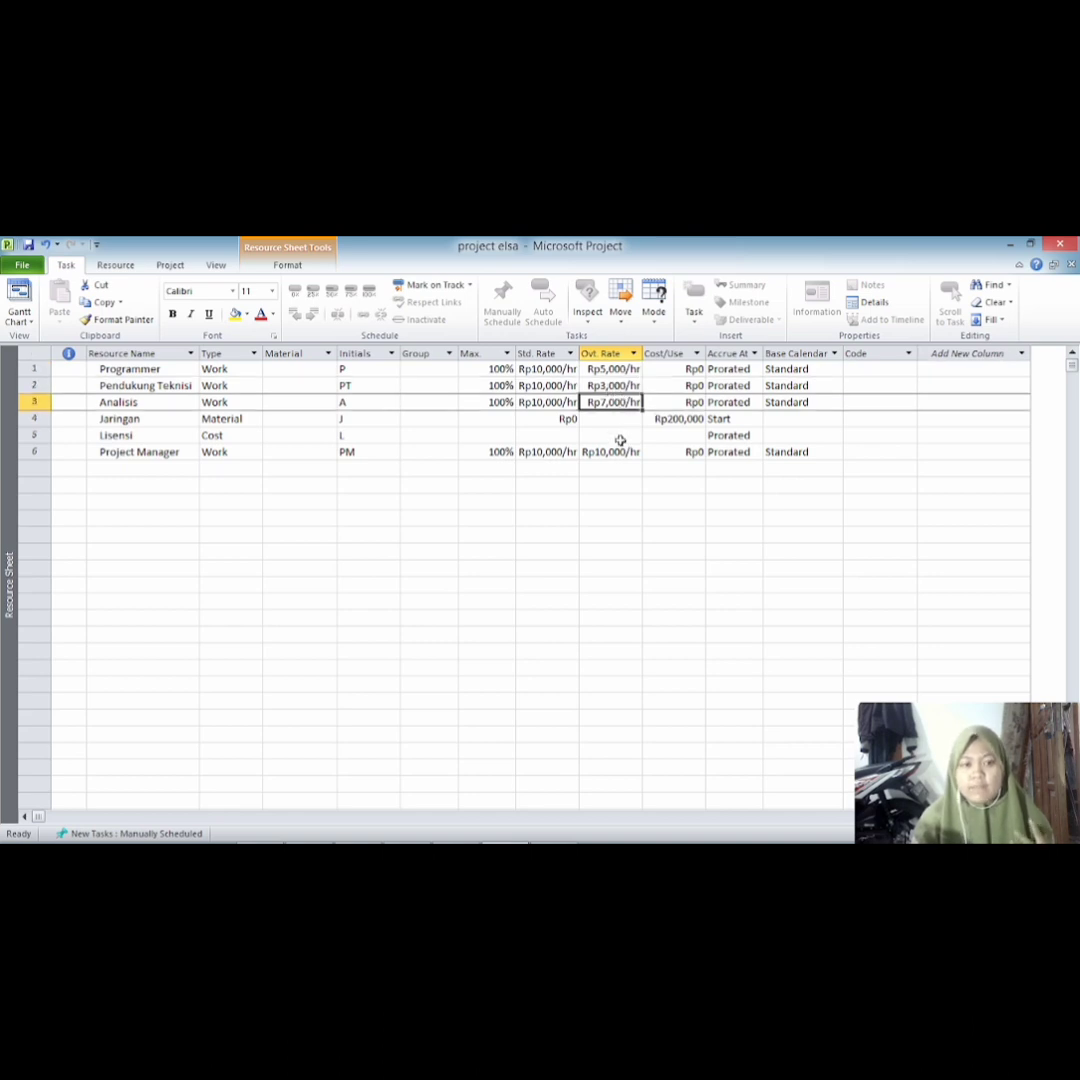
Examine the standard rate, overtime rate and cost per use of the Jaringan resource alongside the Analisis overtime rate
left_click(569, 419)
left_click(590, 418)
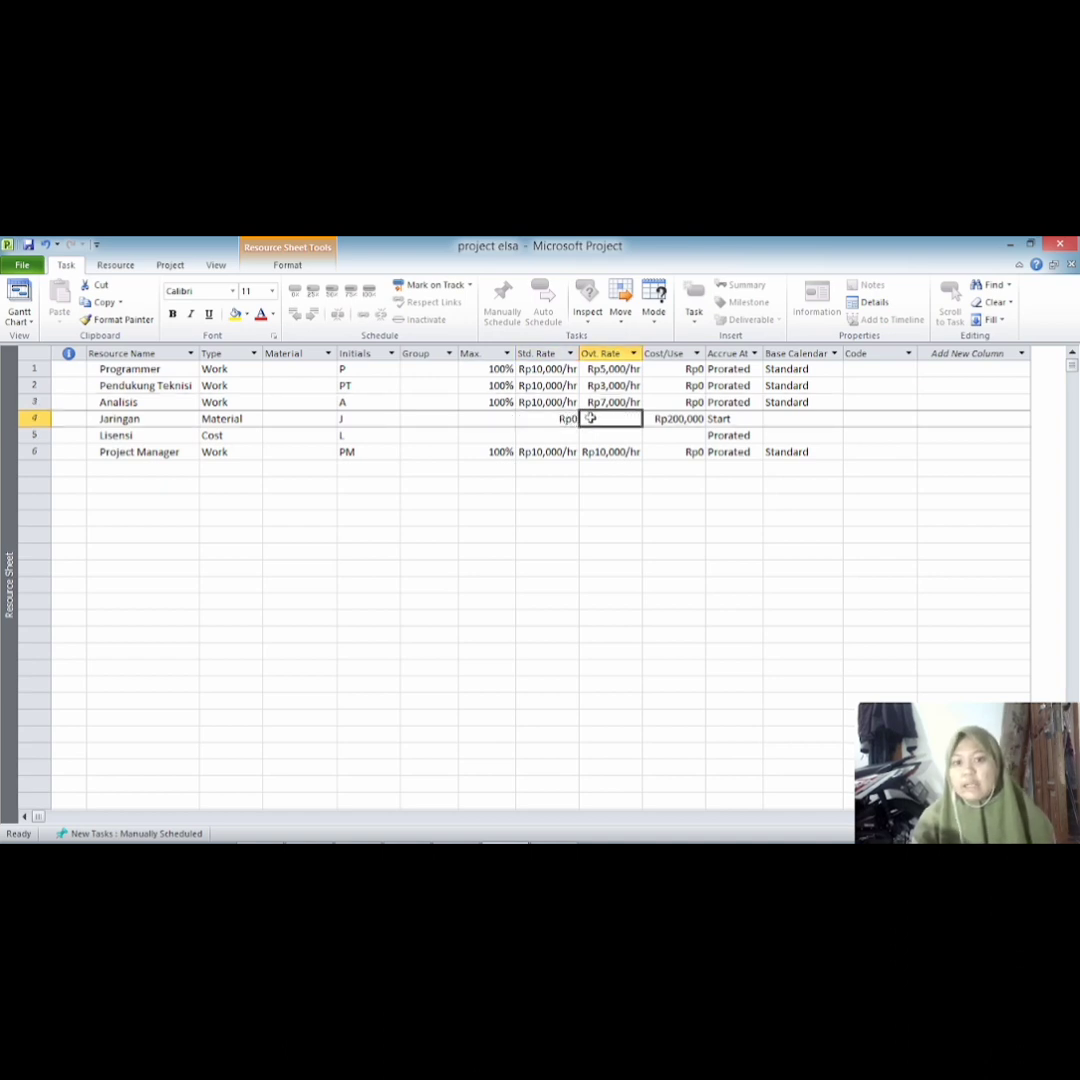
left_click(597, 402)
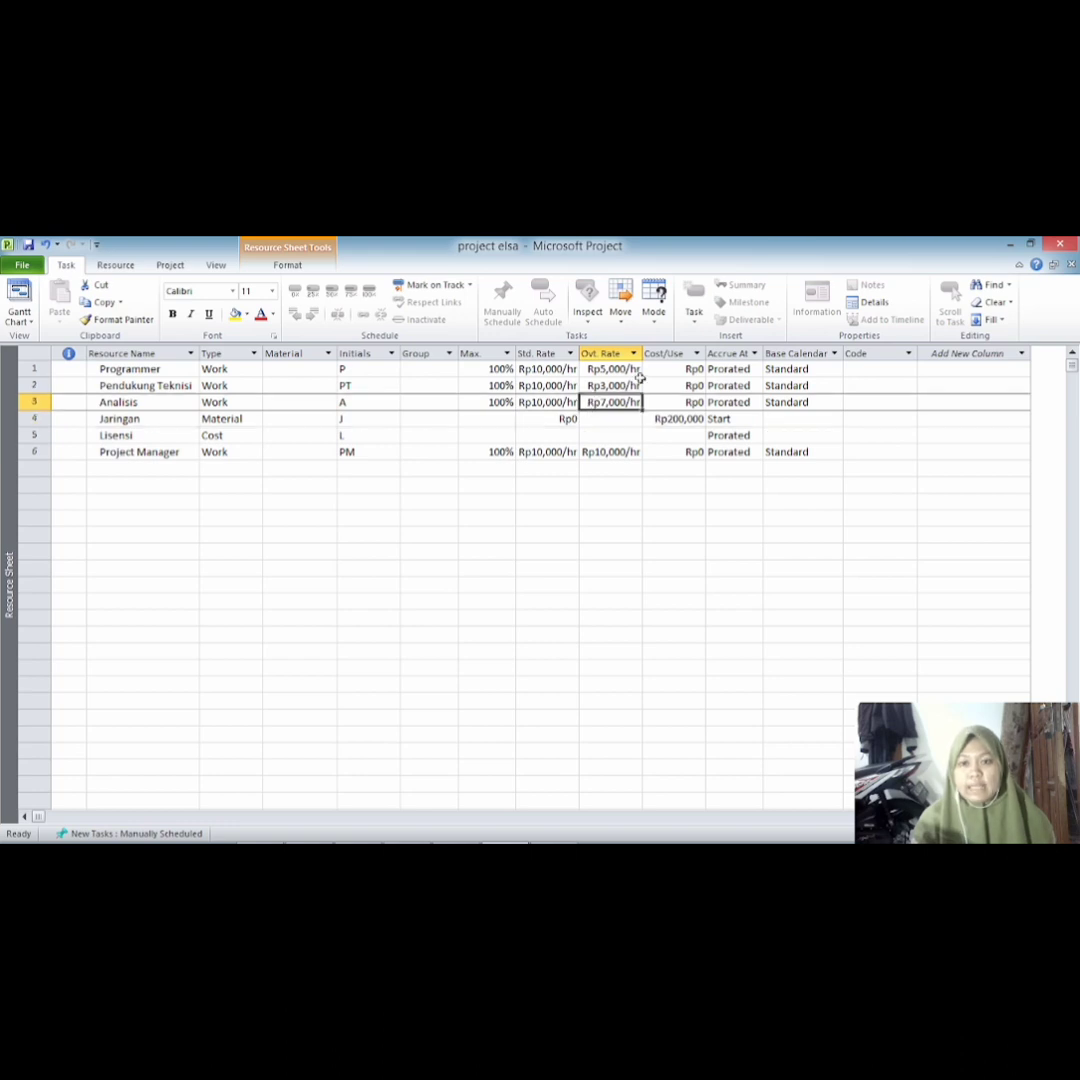
left_click(666, 418)
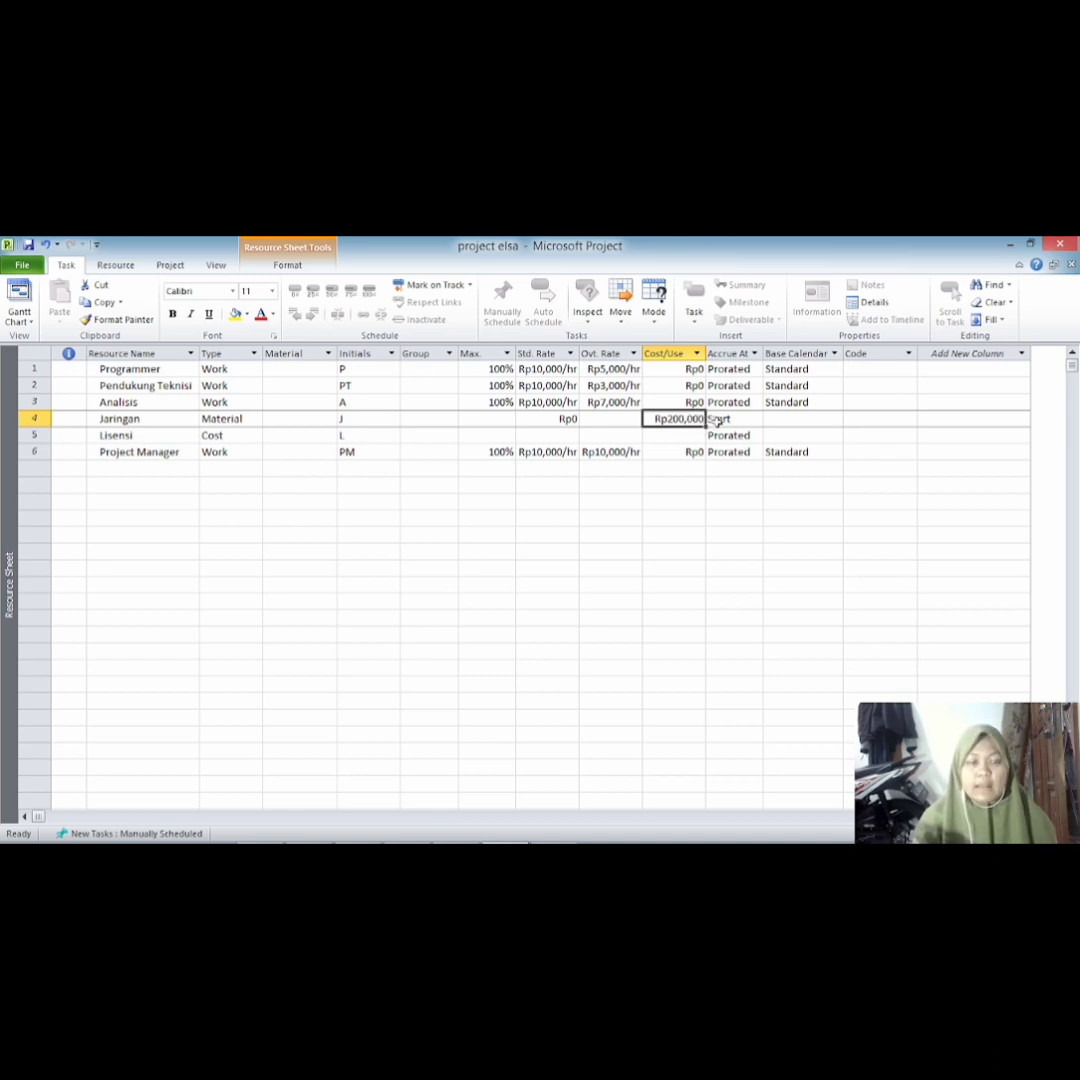
Show the project as a Network Diagram and return to the Gantt Chart view
left_click(22, 318)
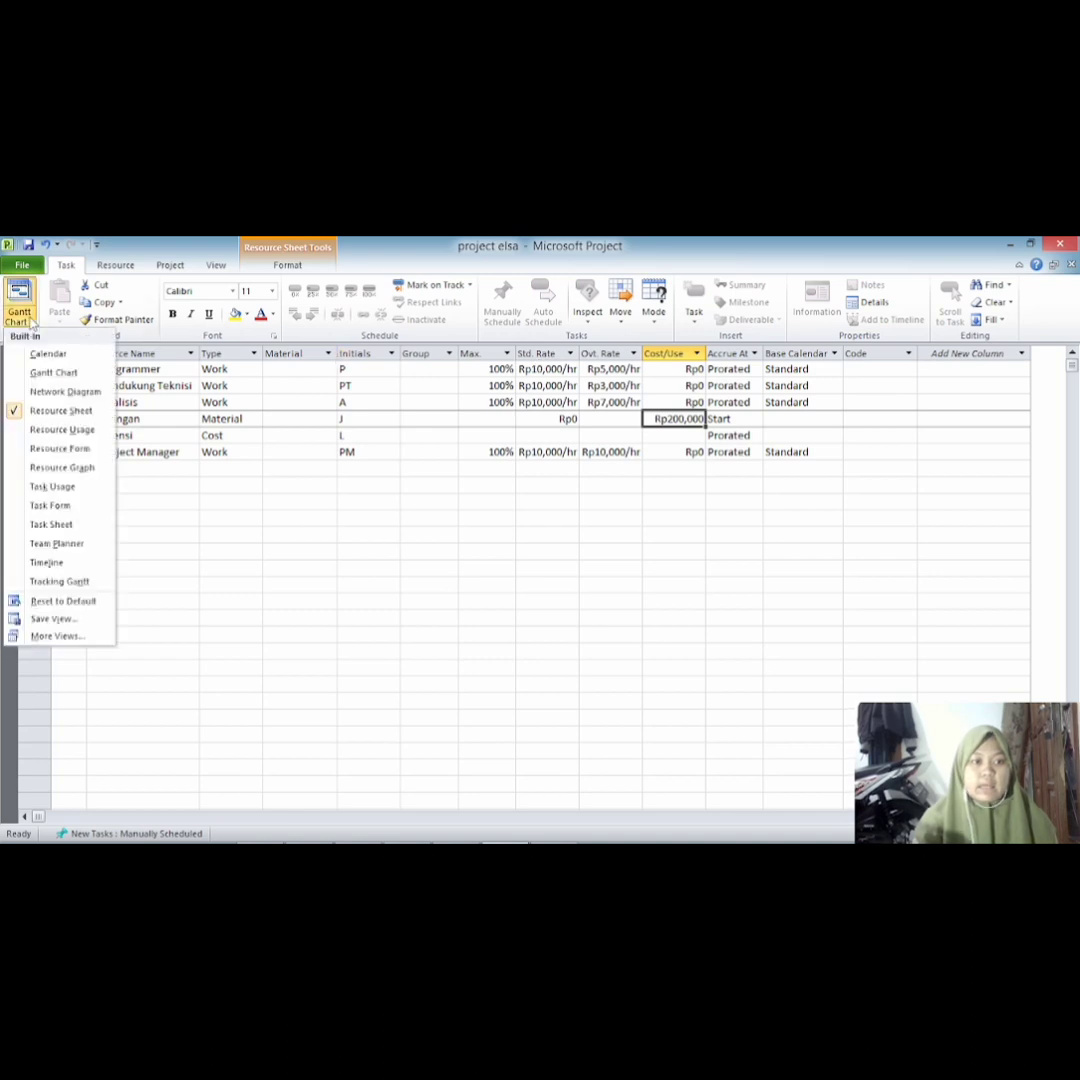
left_click(50, 393)
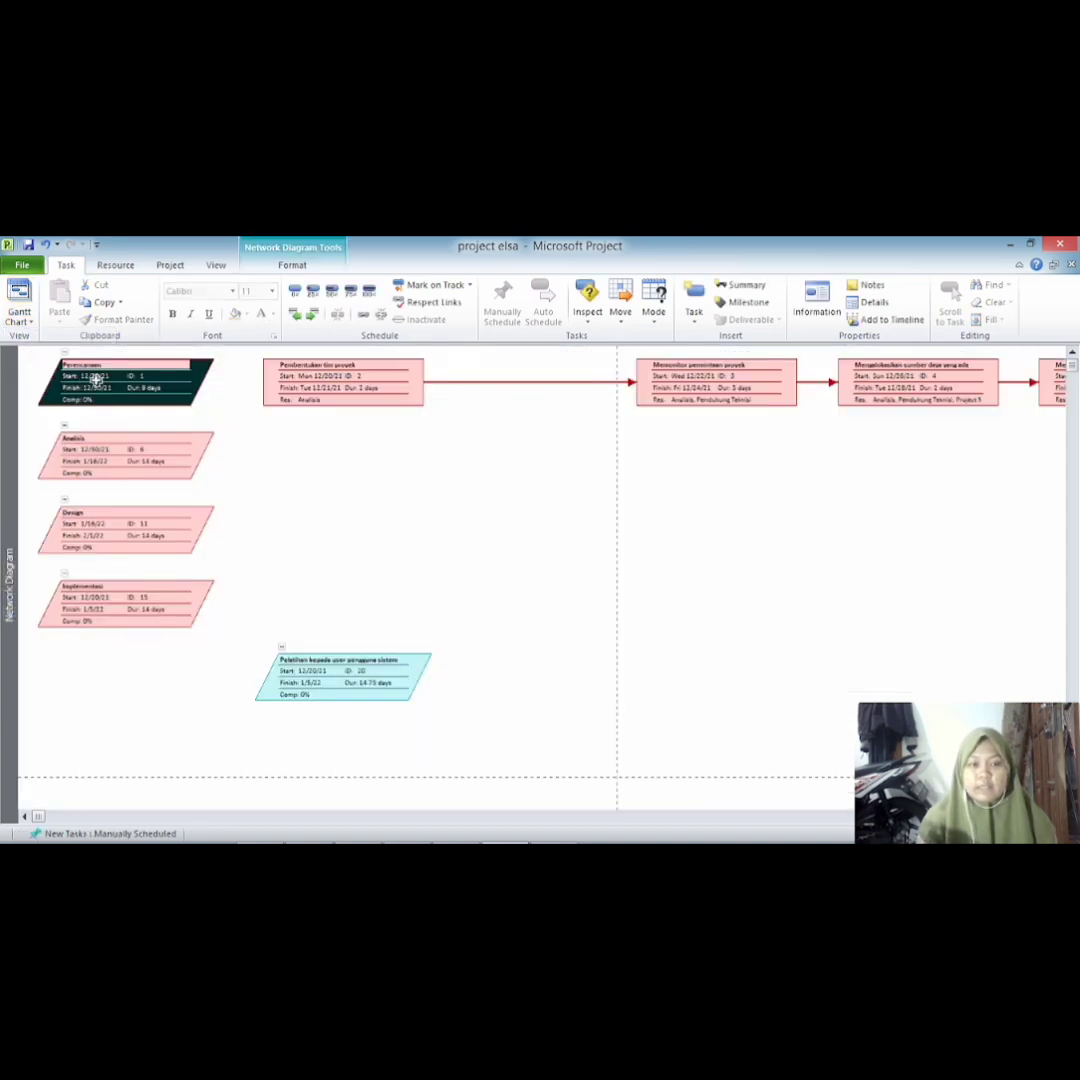
left_click(31, 320)
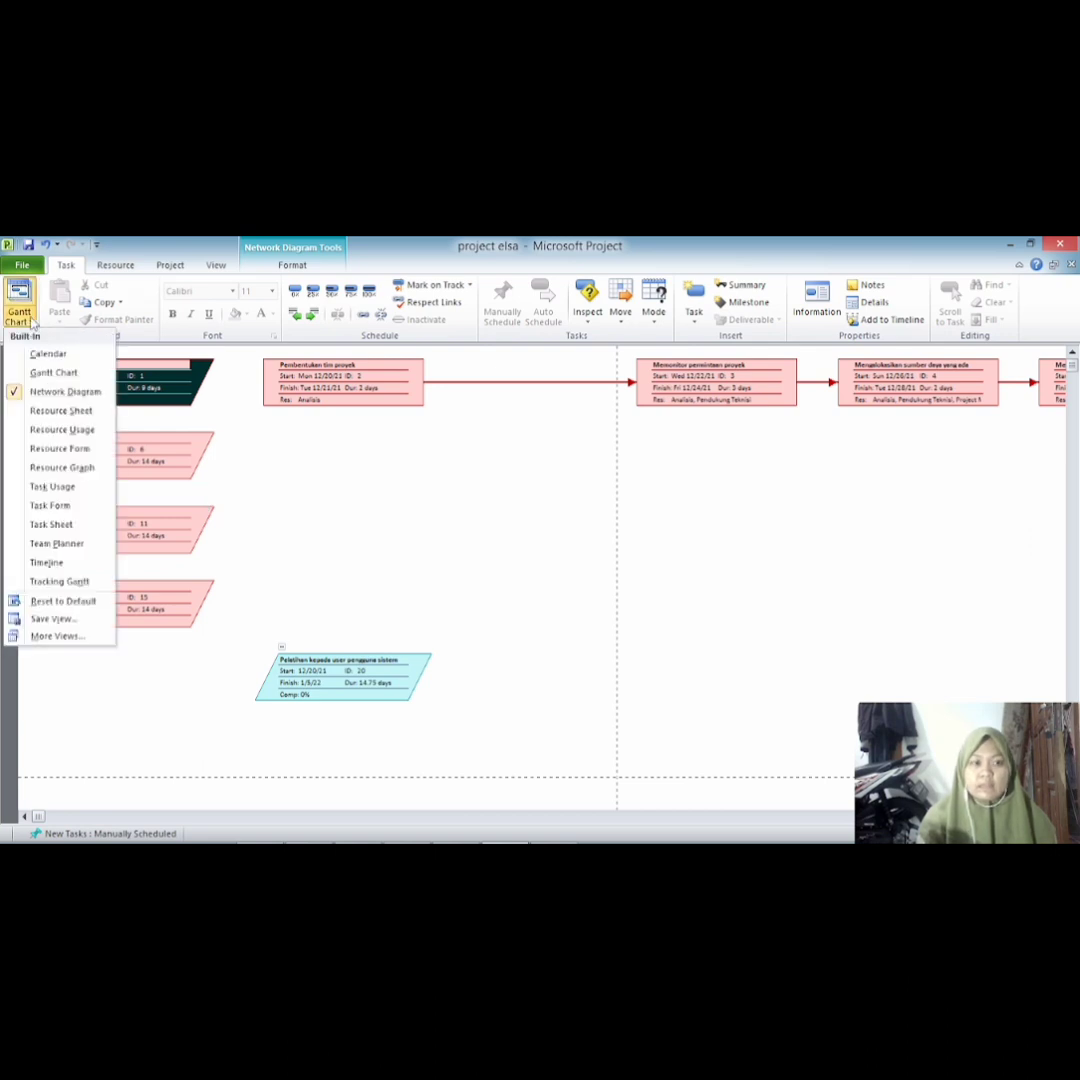
left_click(52, 373)
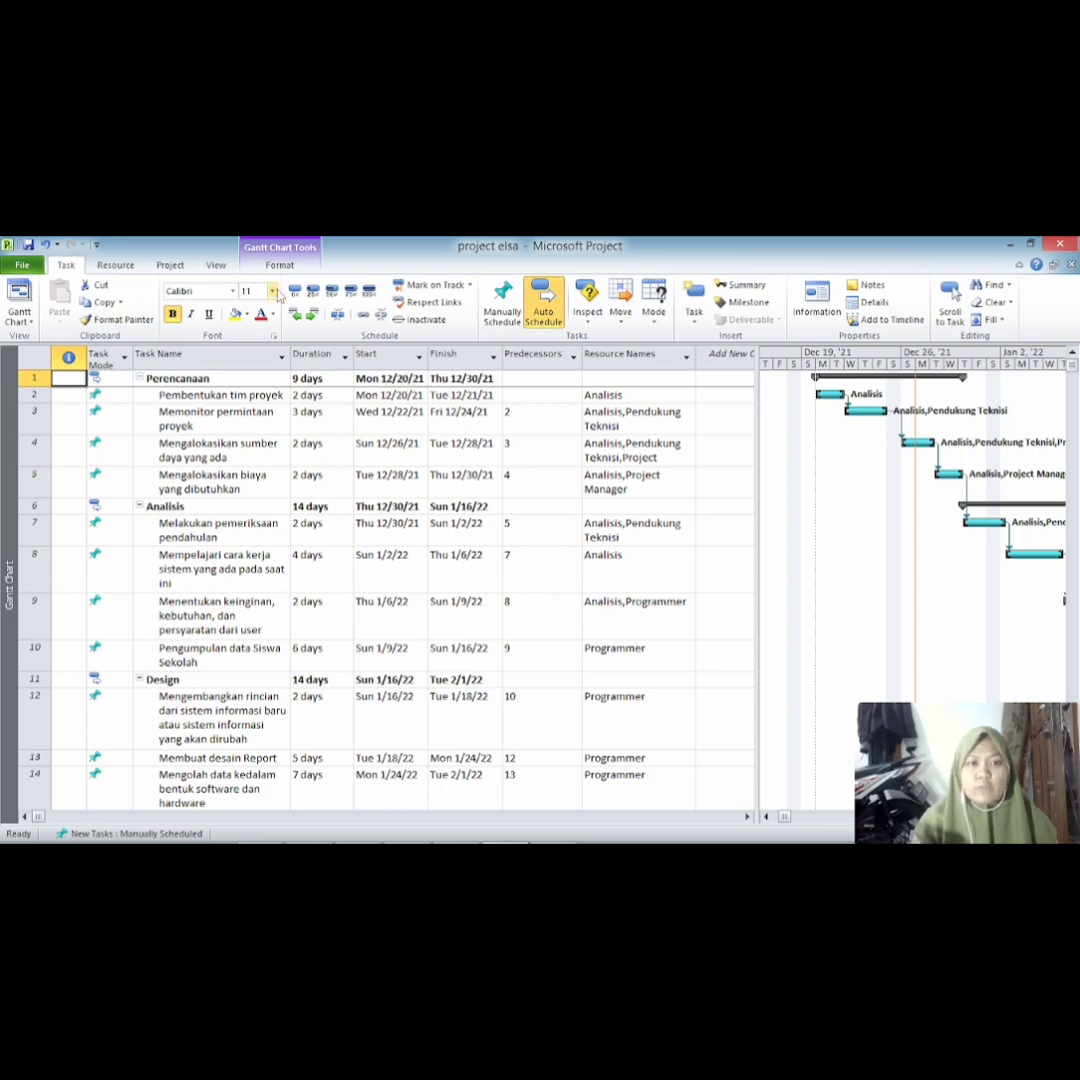
Show the Cost table in the Gantt Chart view and examine the costs of Analisis and its first subtask
left_click(170, 266)
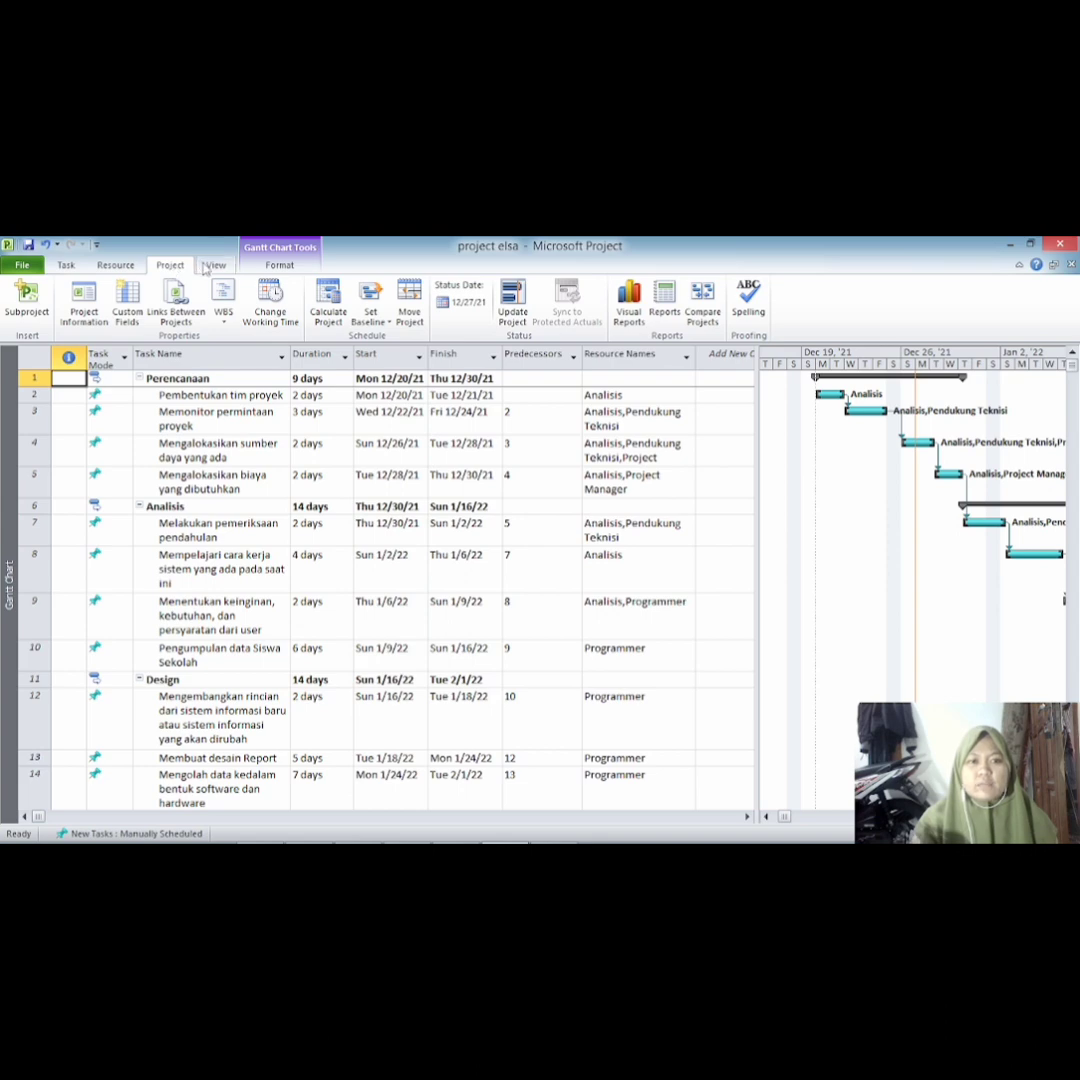
left_click(207, 266)
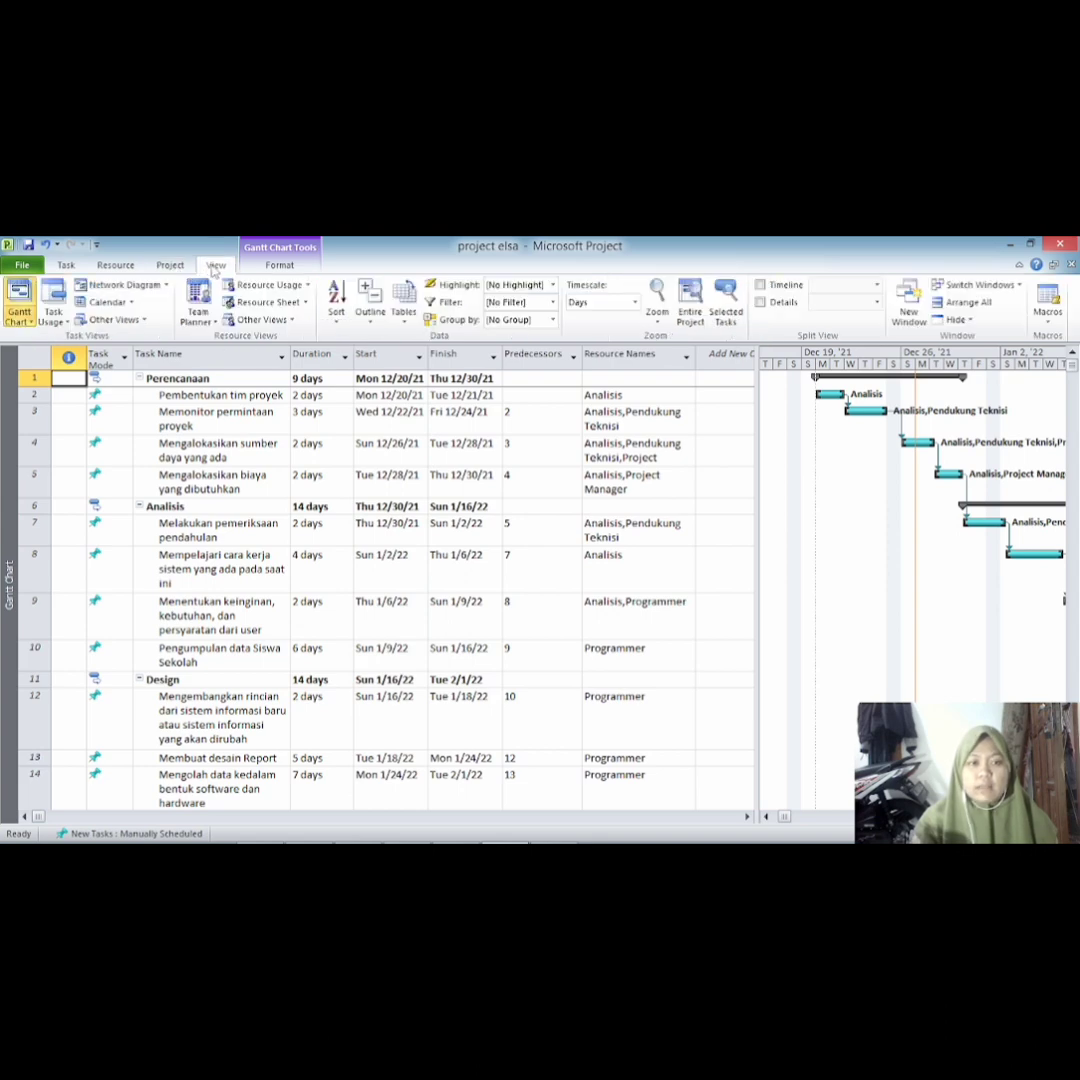
left_click(168, 266)
left_click(217, 266)
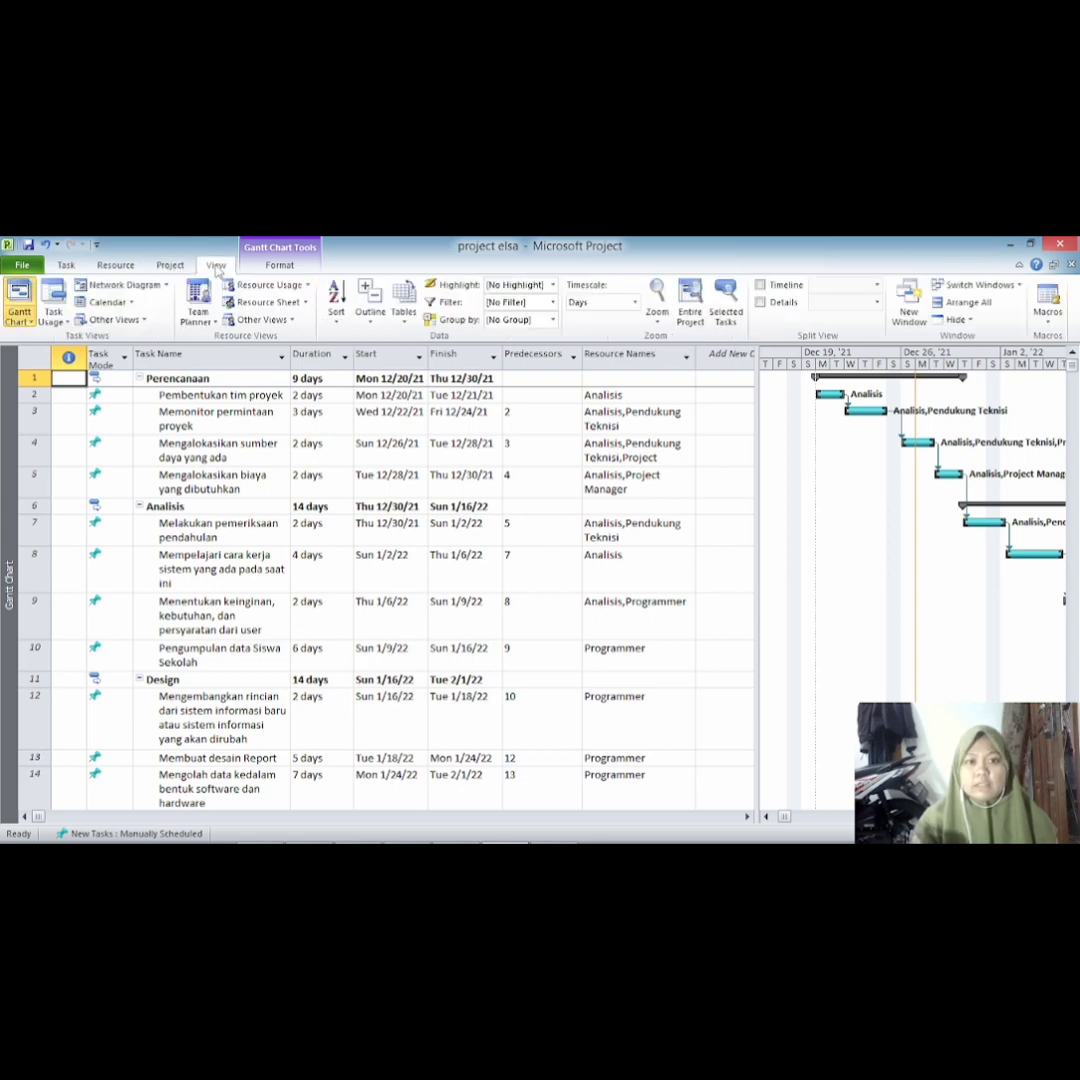
left_click(404, 318)
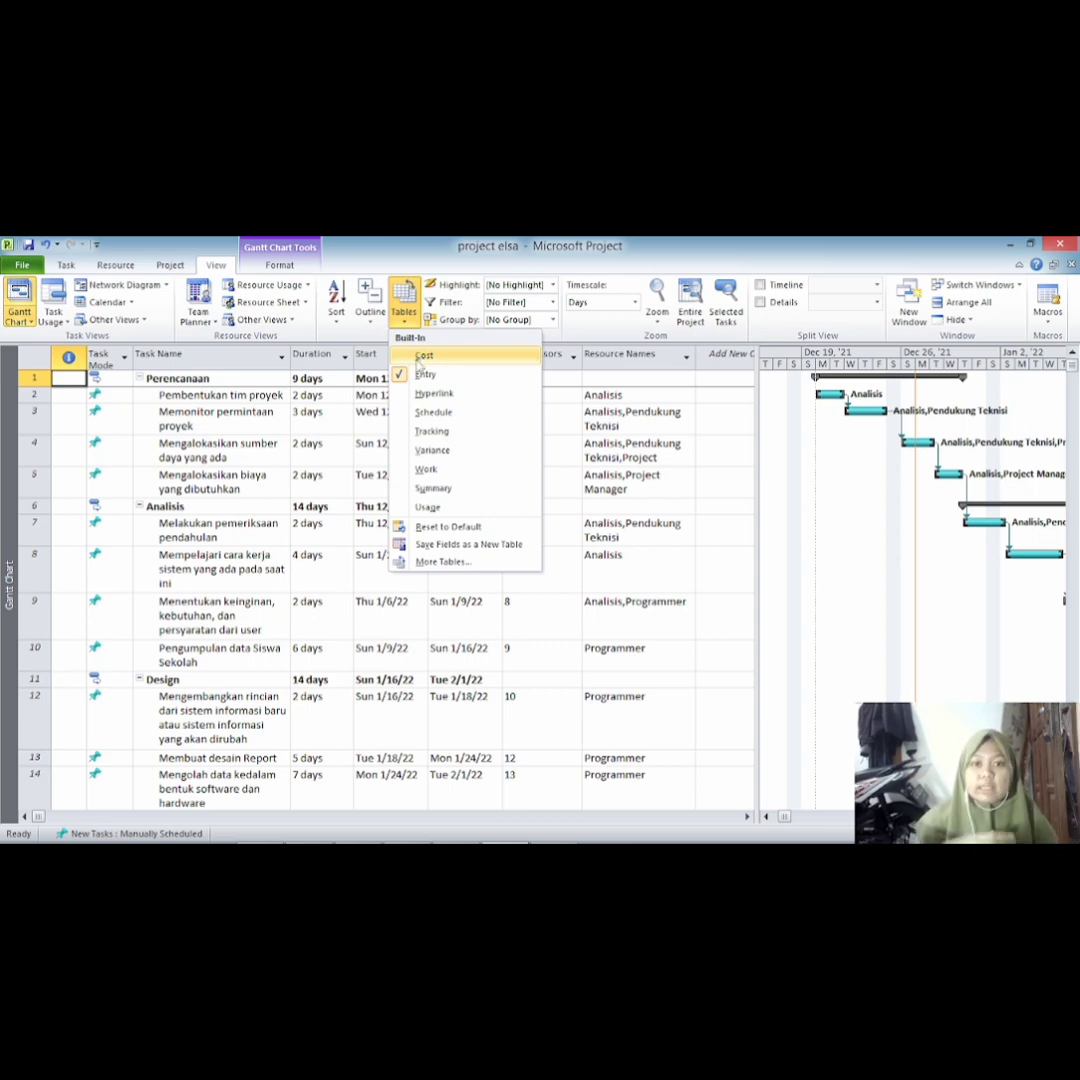
left_click(422, 357)
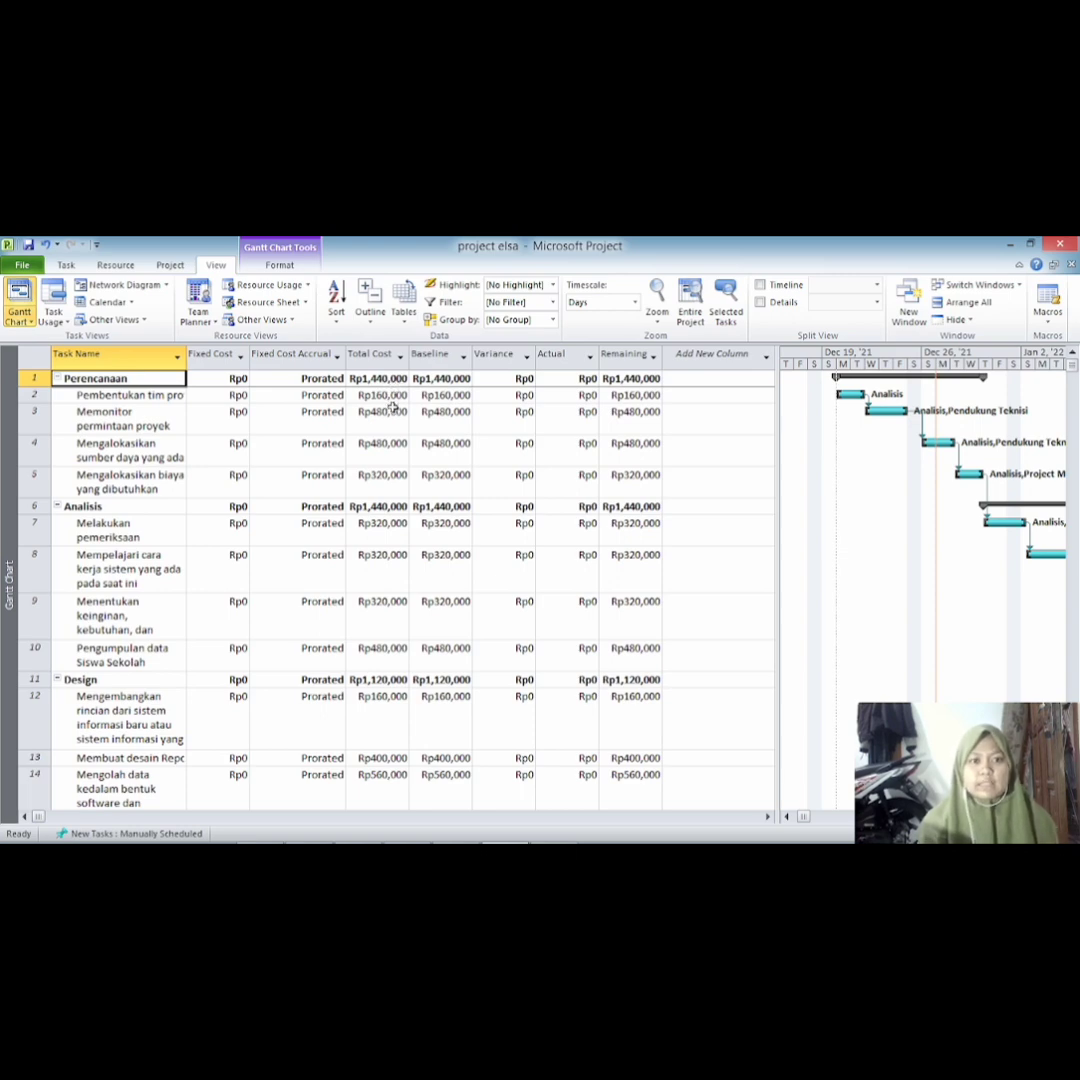
left_click(380, 508)
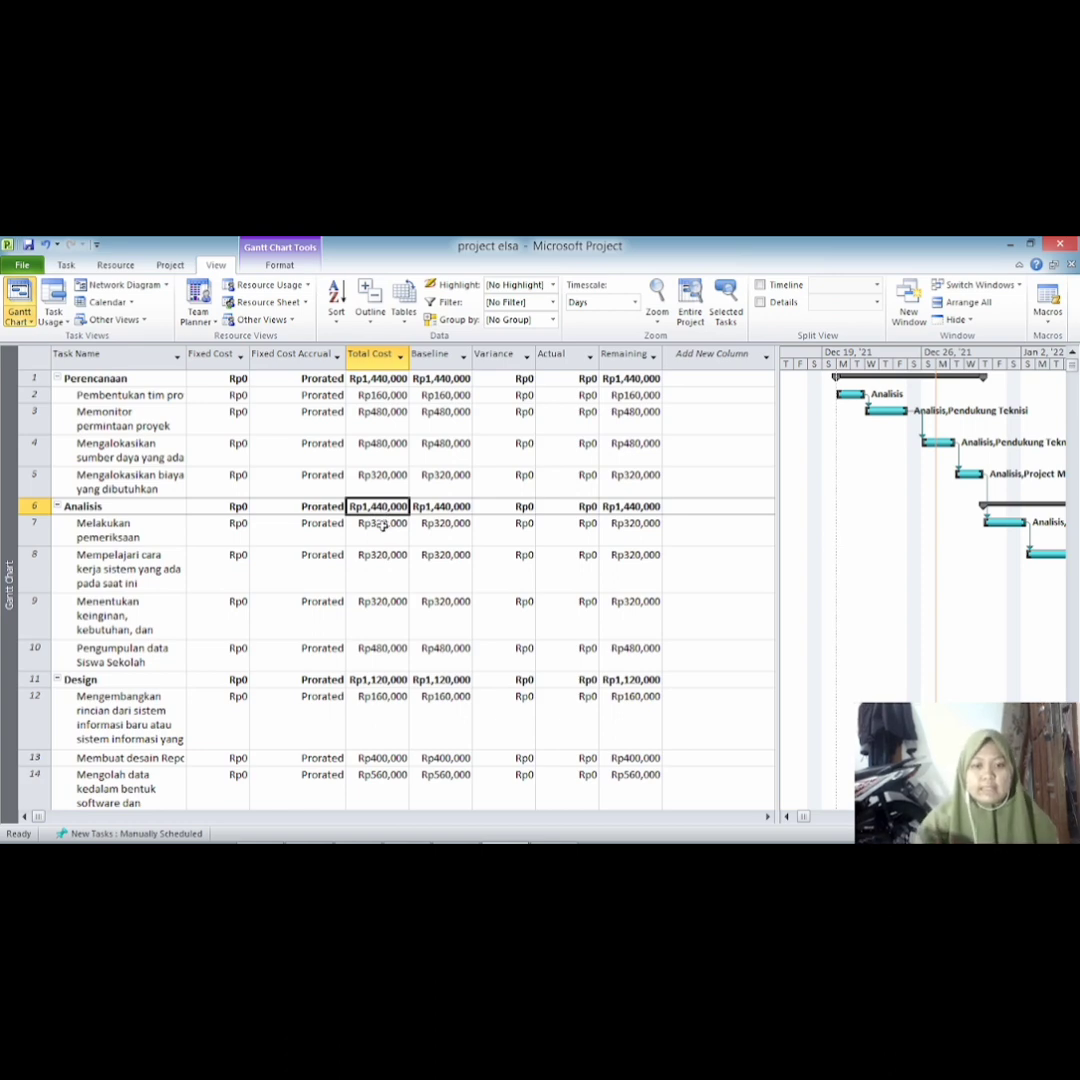
left_click(404, 539)
left_click(422, 537)
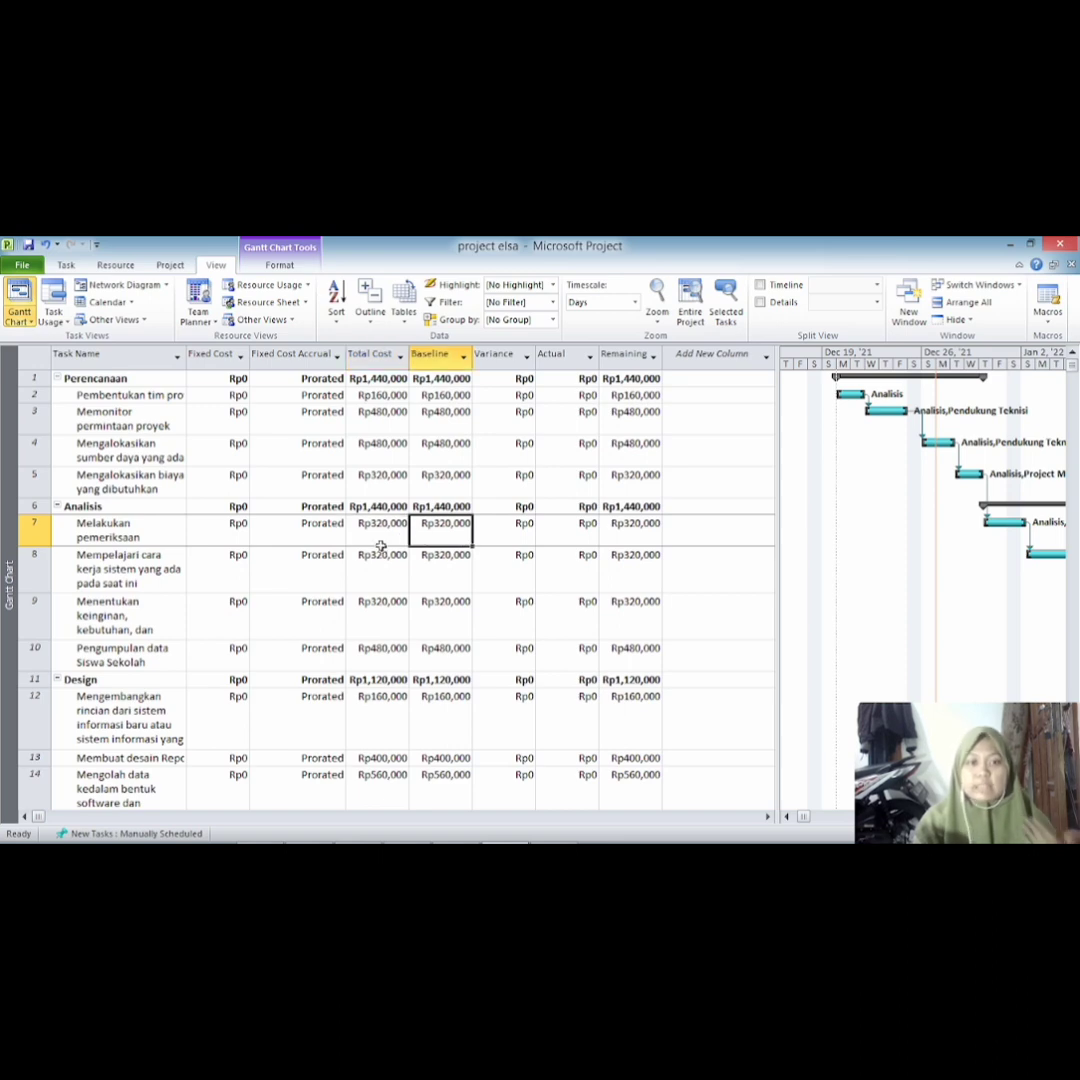
Widen the chart area slightly and switch the Gantt Chart's table back to Entry
left_click(292, 266)
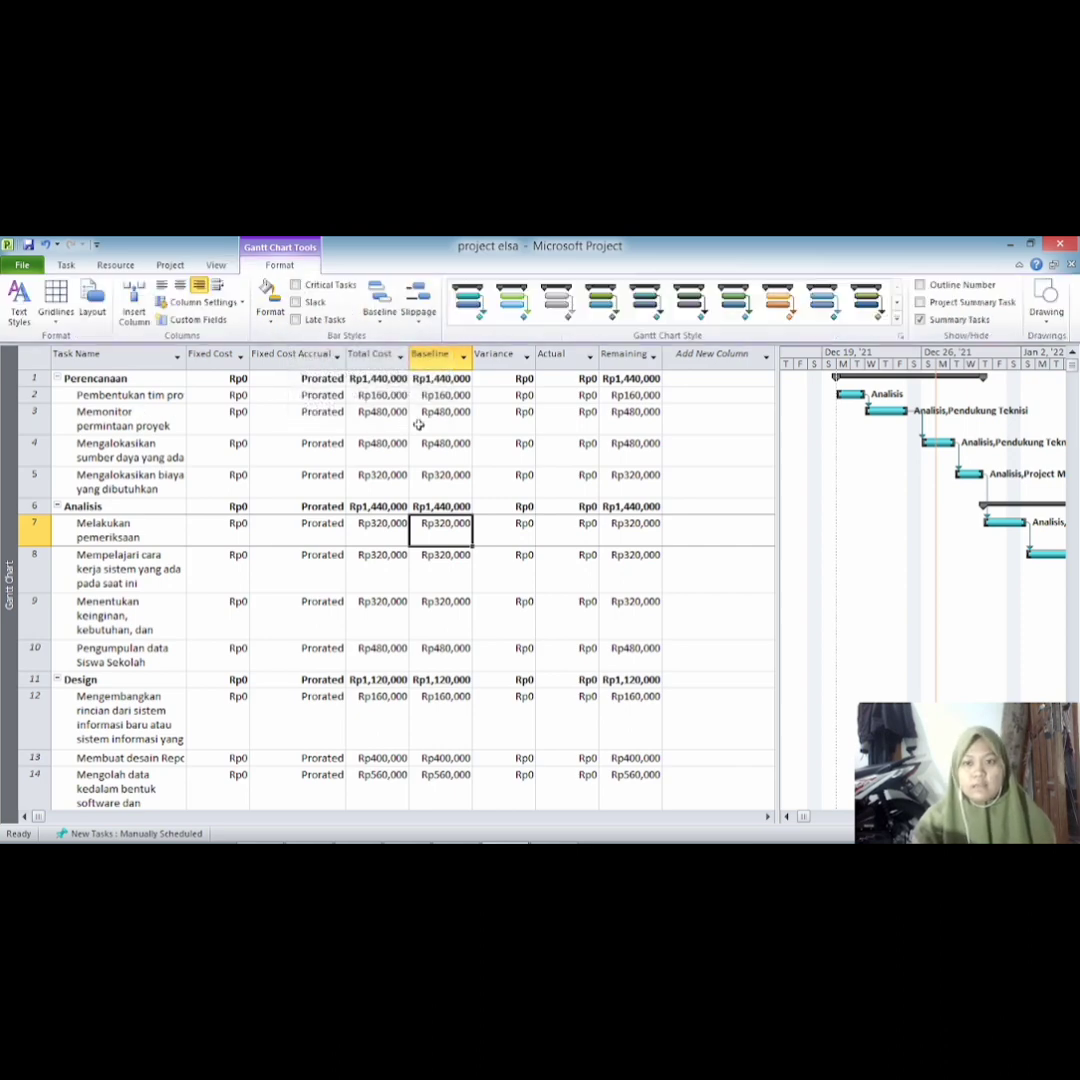
left_click_drag(774, 483, 700, 488)
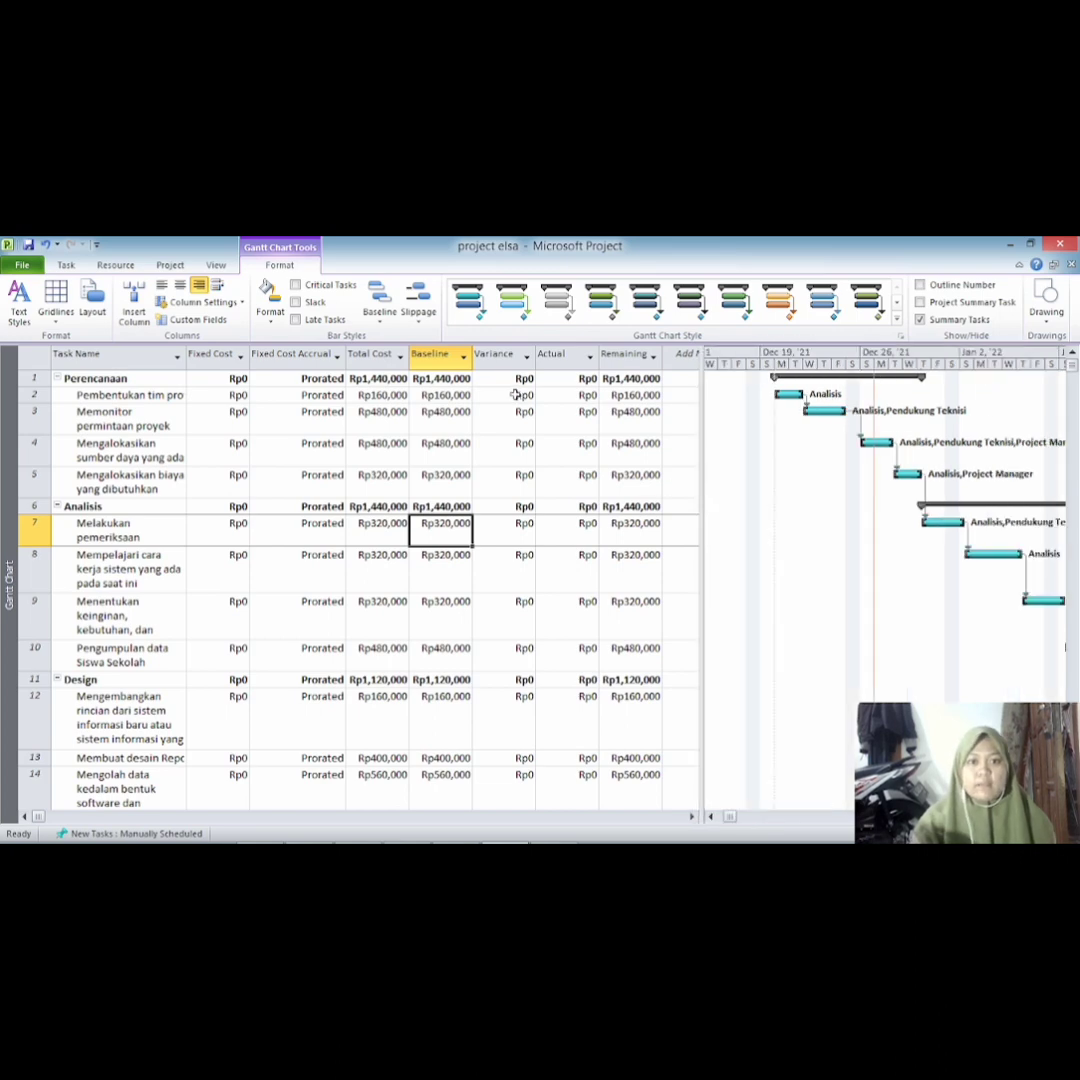
left_click(216, 265)
left_click(402, 318)
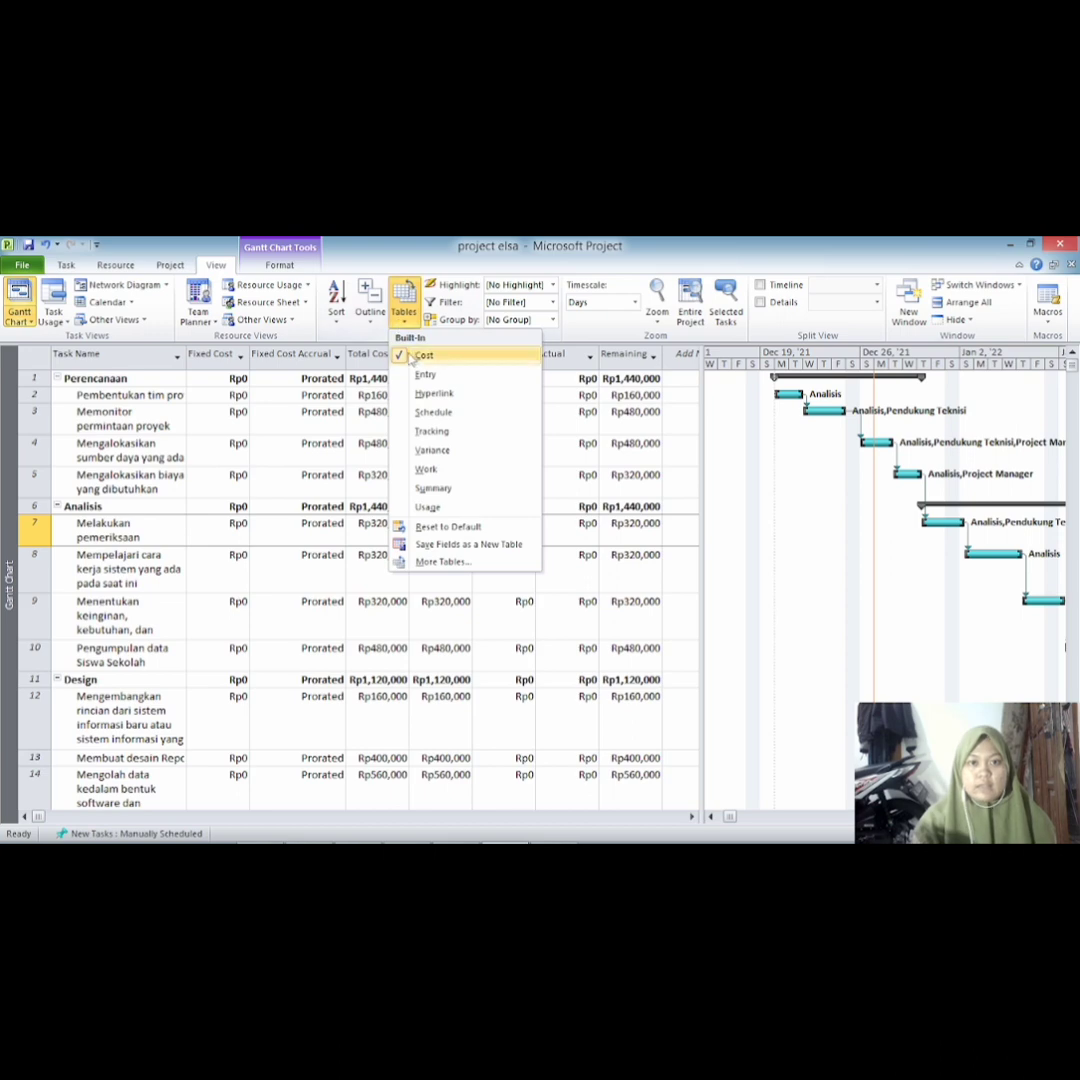
left_click(414, 374)
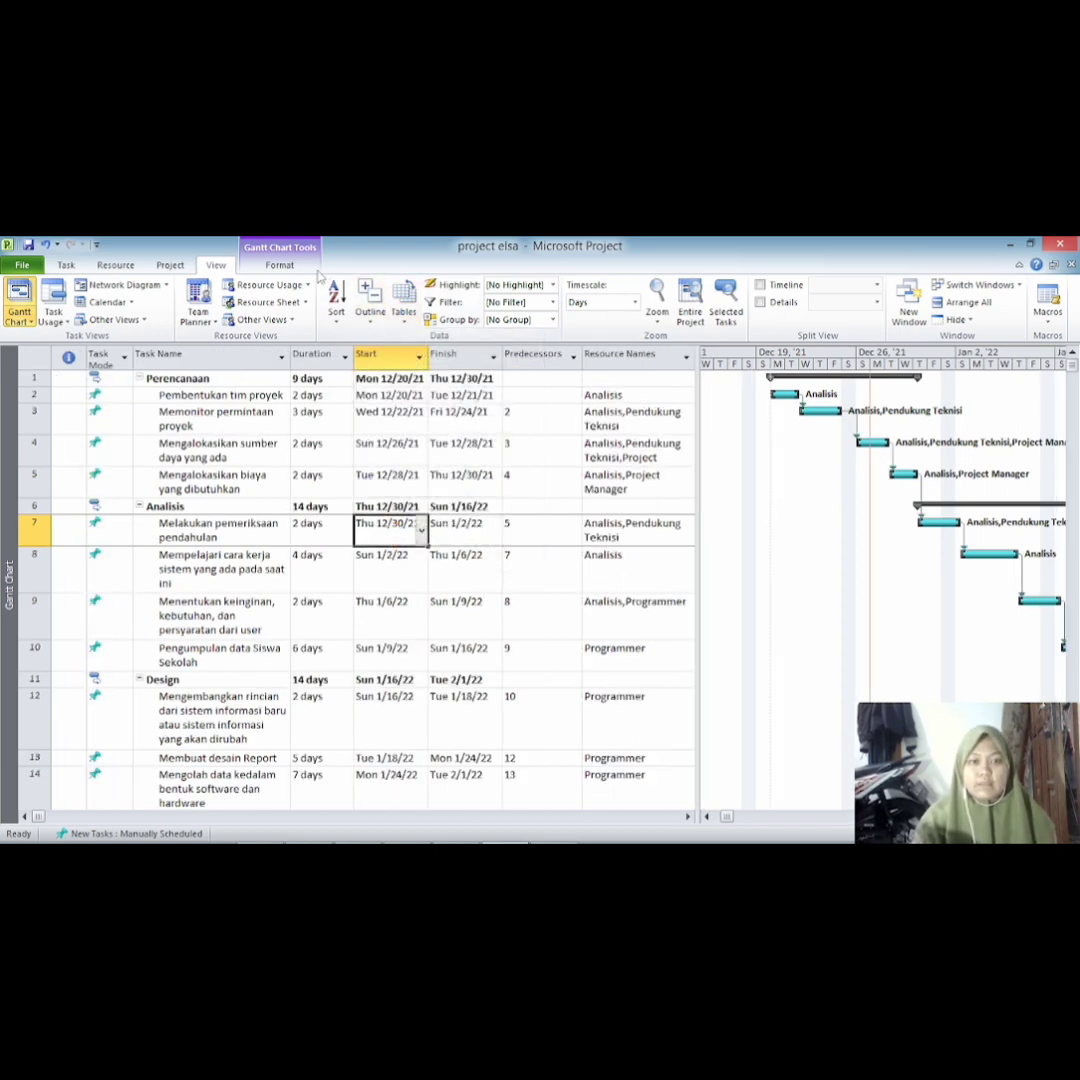
Widen the chart area up to the Predecessors column and highlight the critical tasks in the Gantt Chart
left_click(280, 265)
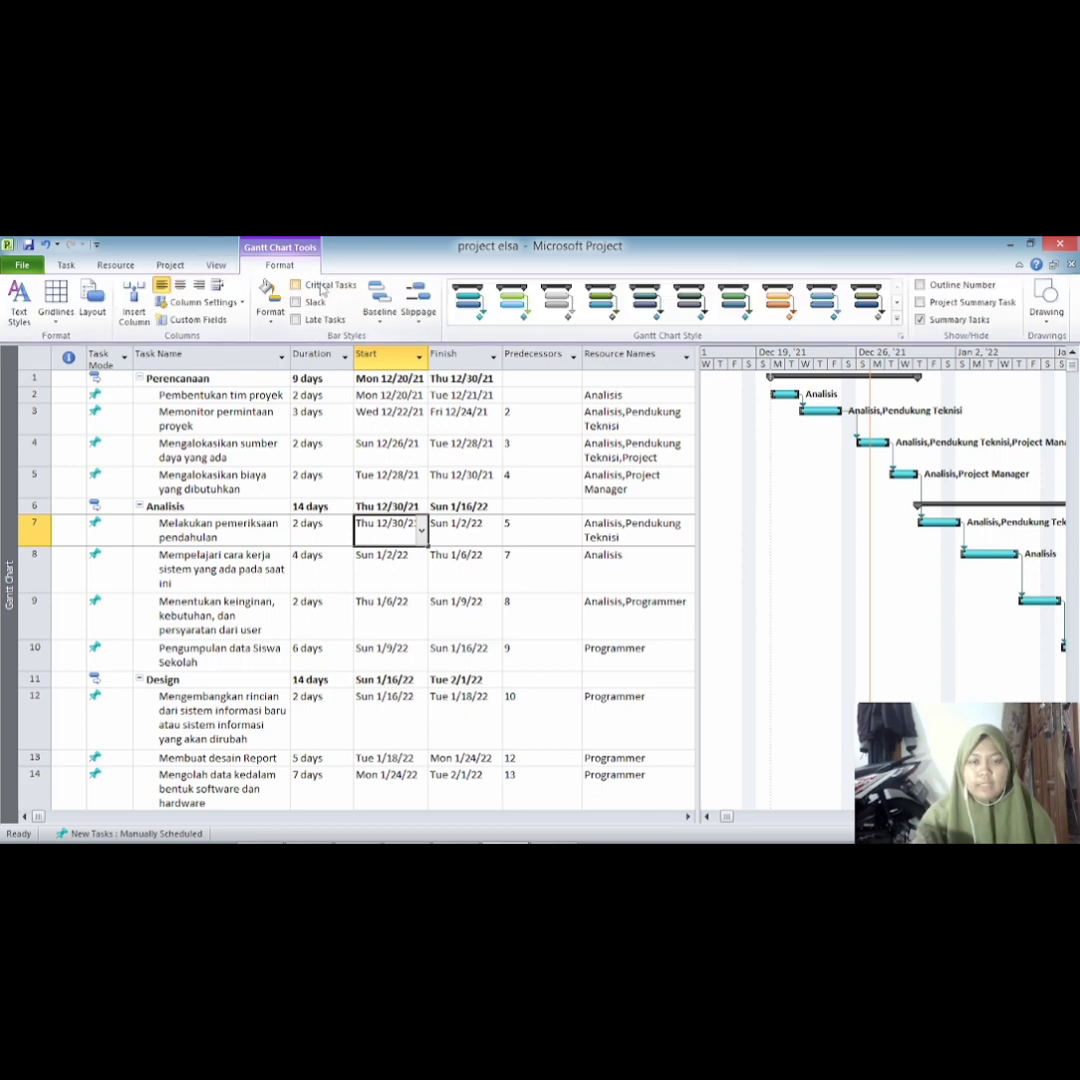
left_click_drag(693, 426, 543, 430)
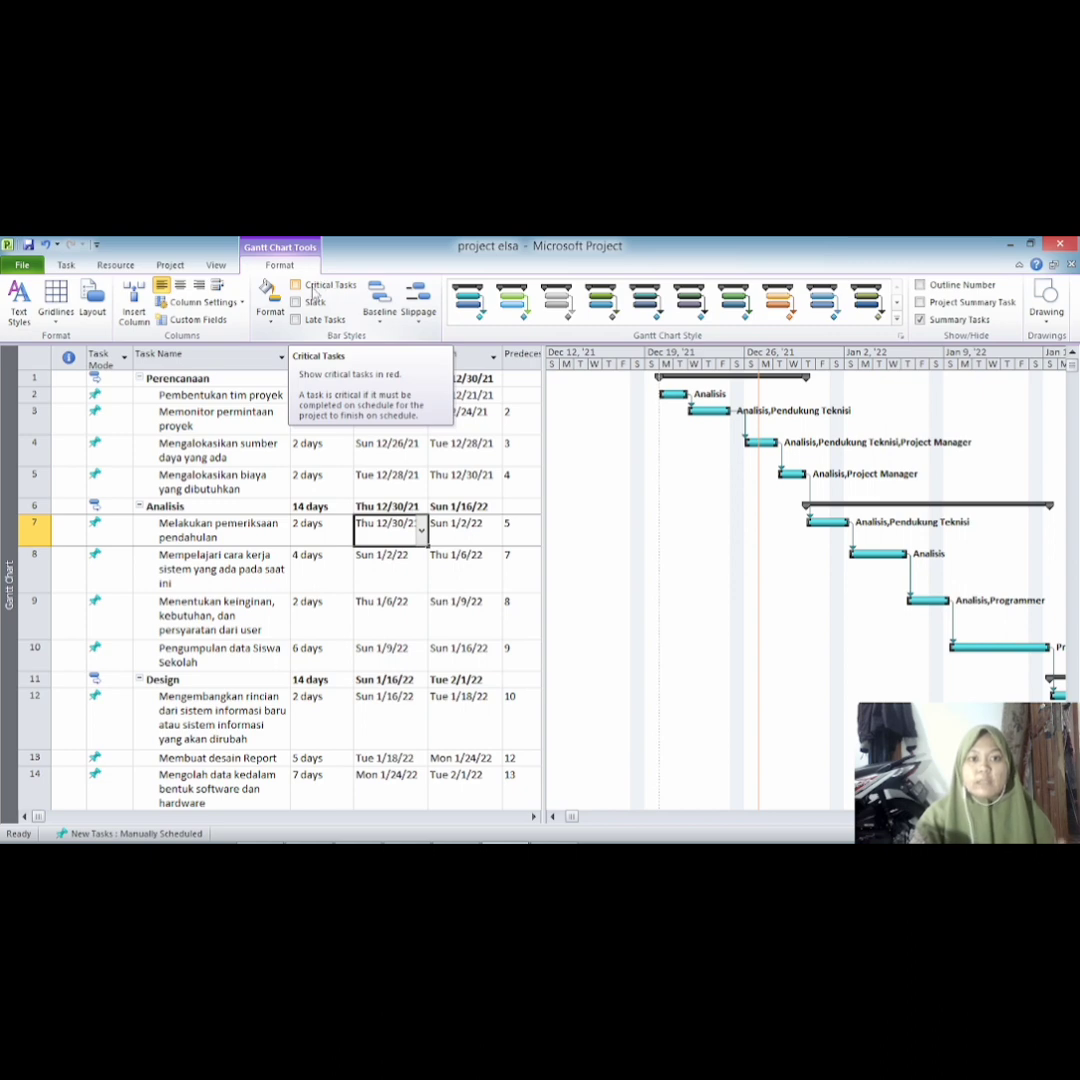
left_click(314, 293)
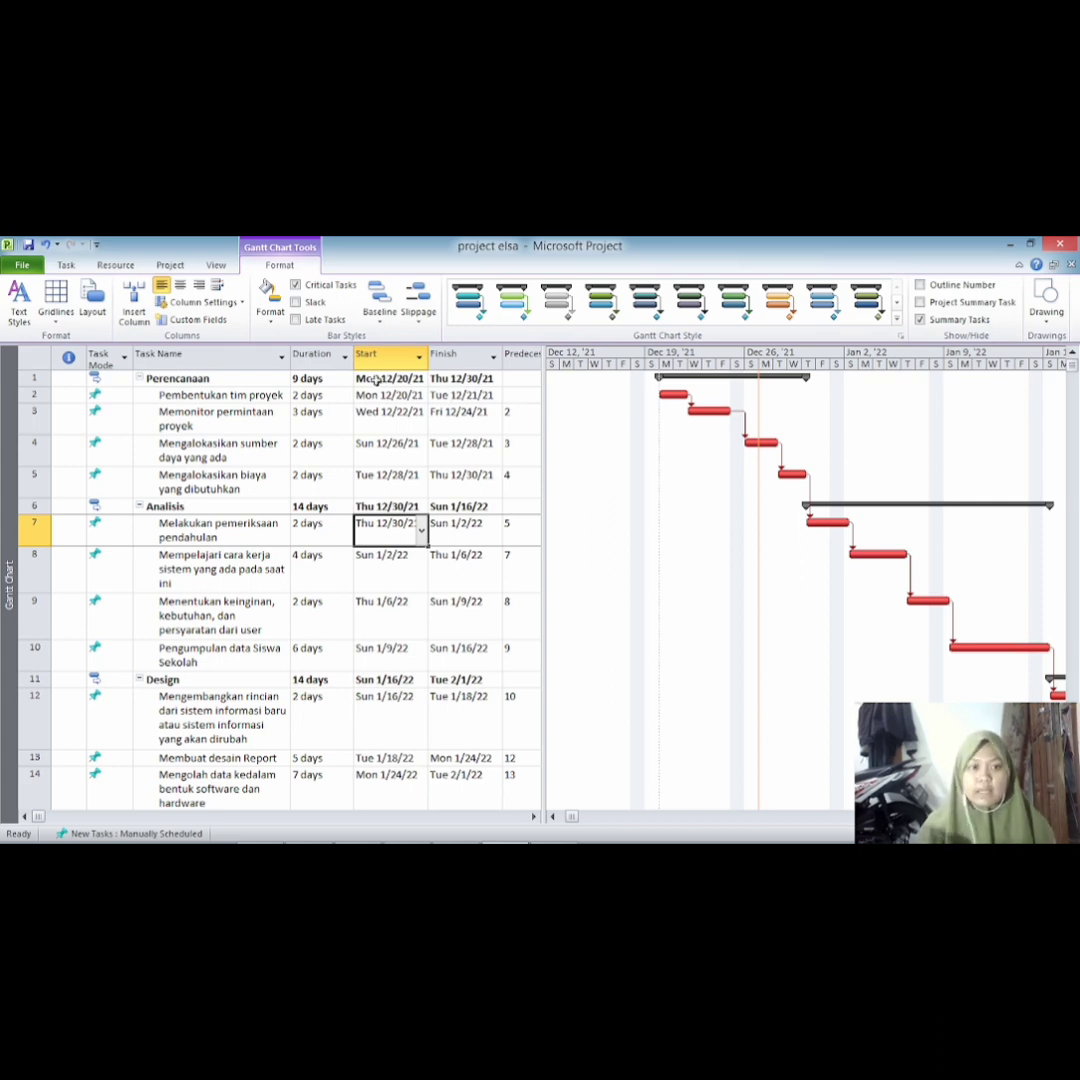
Try a 3-day duration for Pembentukan tim proyek and undo the change
left_click(316, 397)
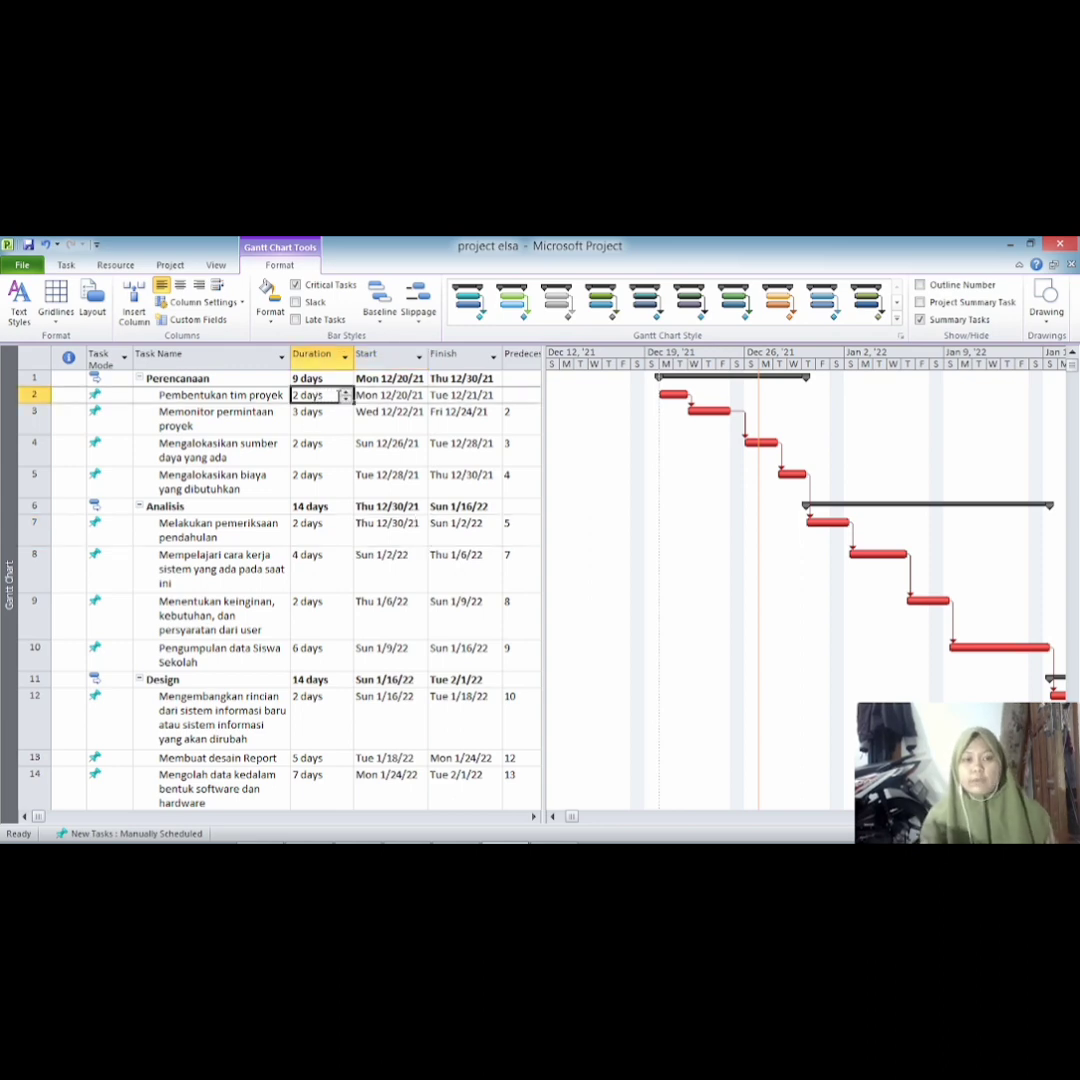
left_click(346, 399)
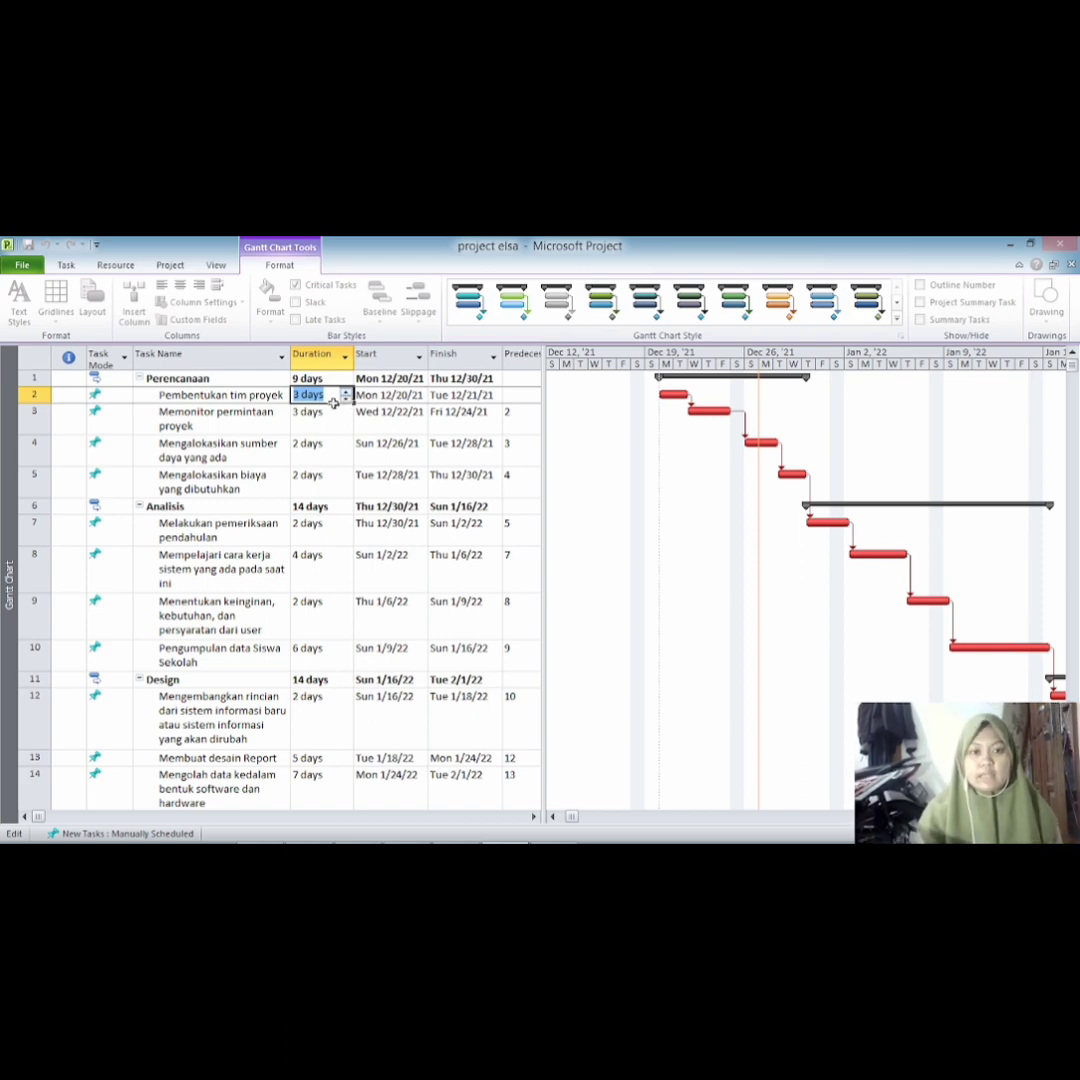
key("Return")
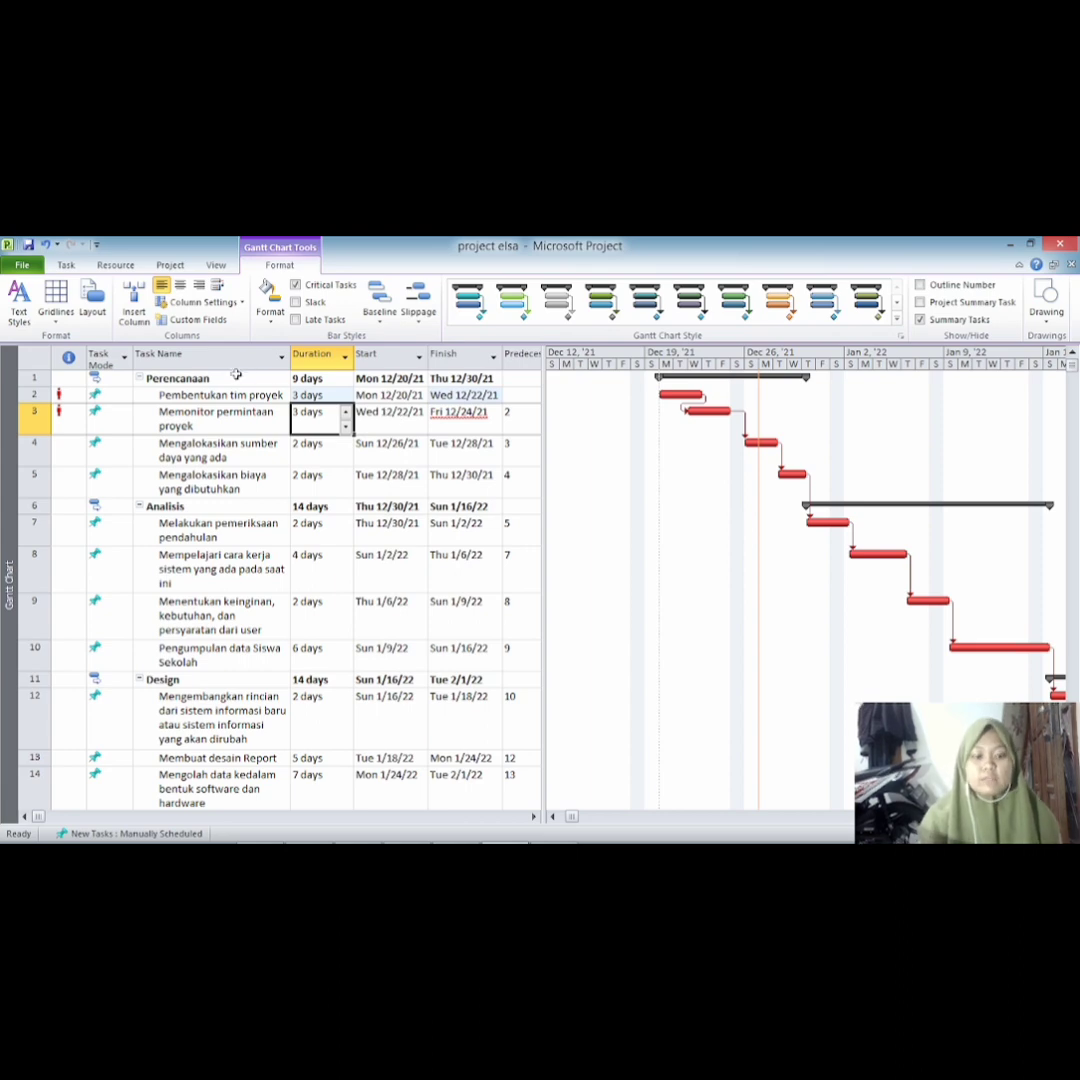
key("ctrl+z")
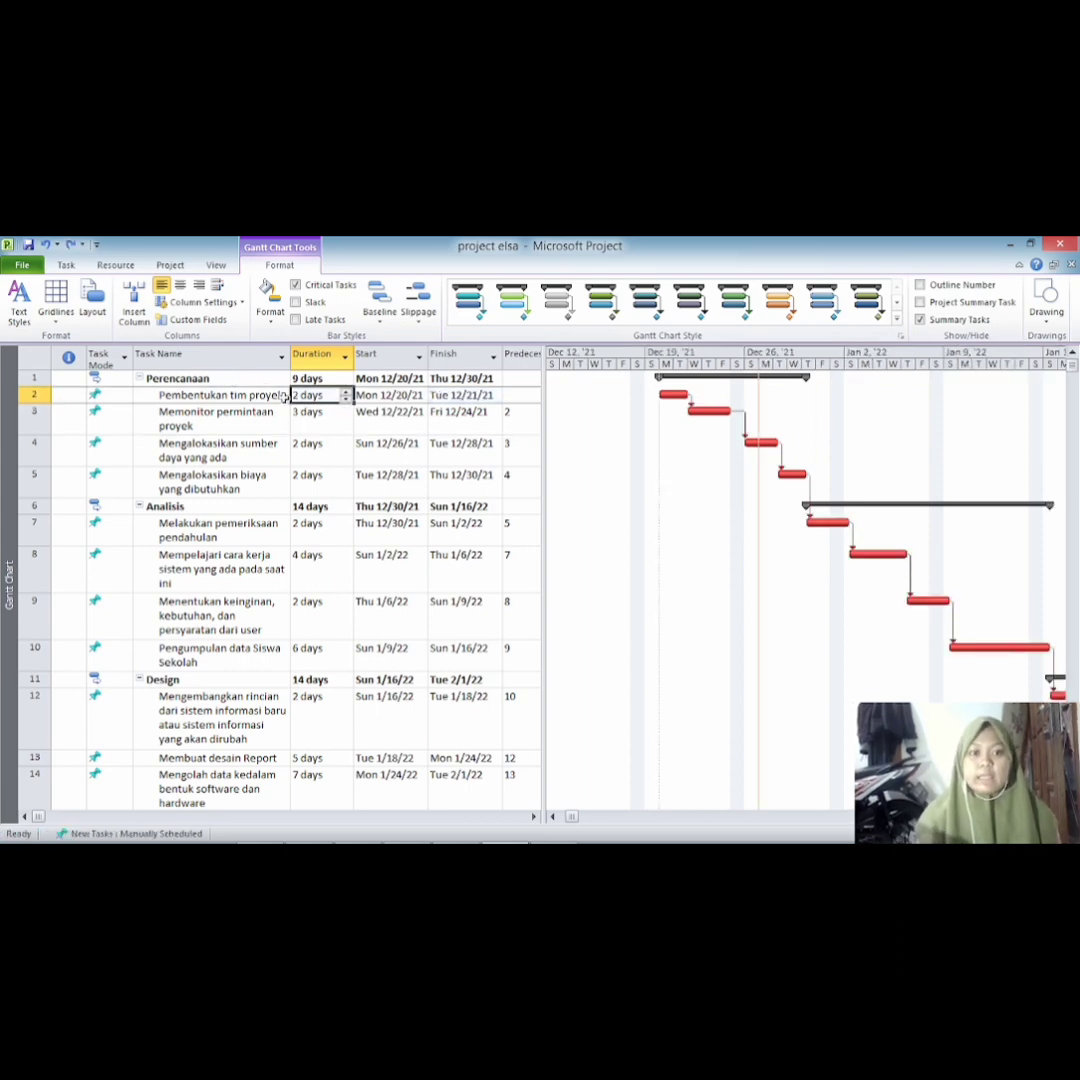
Try a 1-day duration for Pembentukan tim proyek and restore it to 2 days
left_click(346, 400)
key("Return")
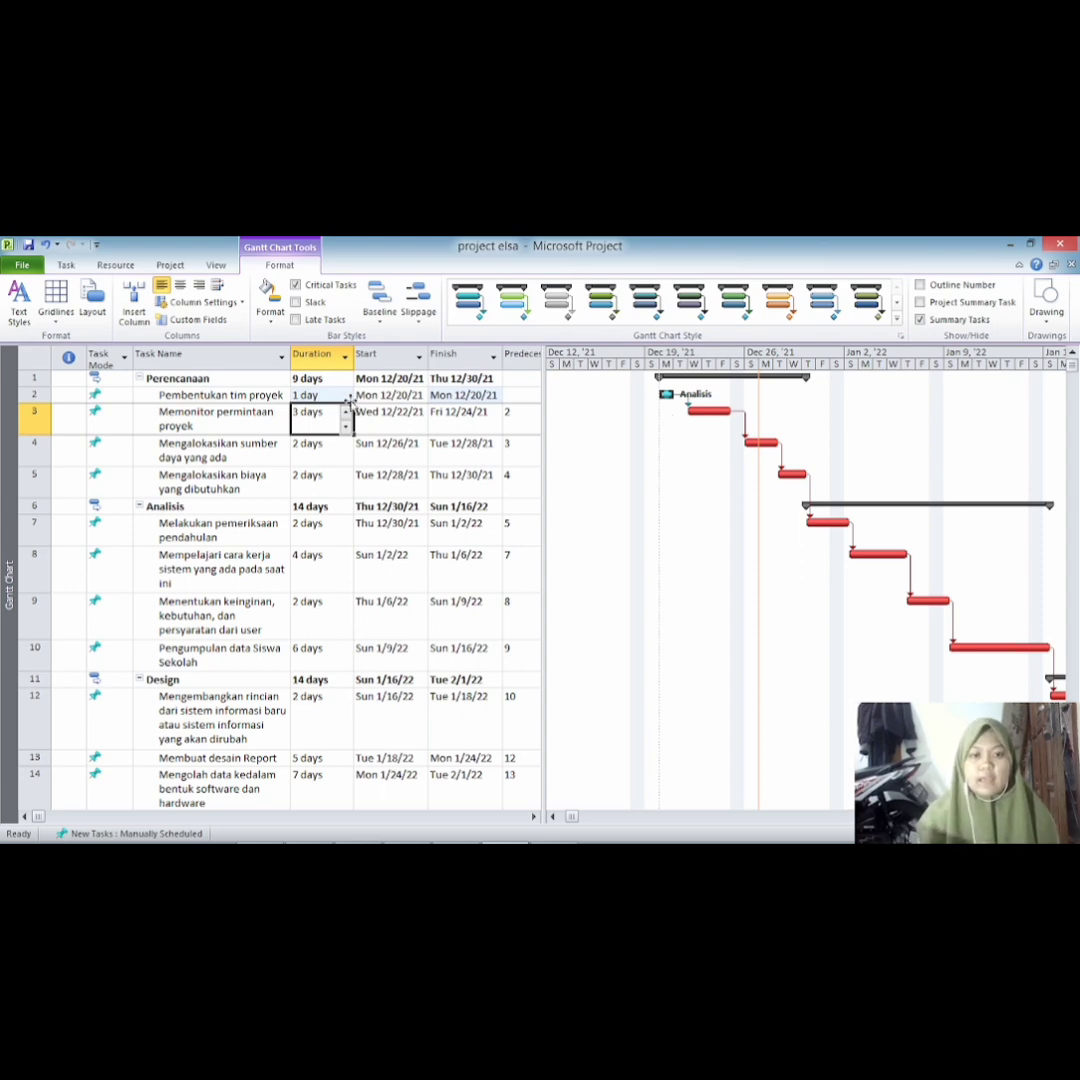
left_click(320, 395)
left_click(346, 391)
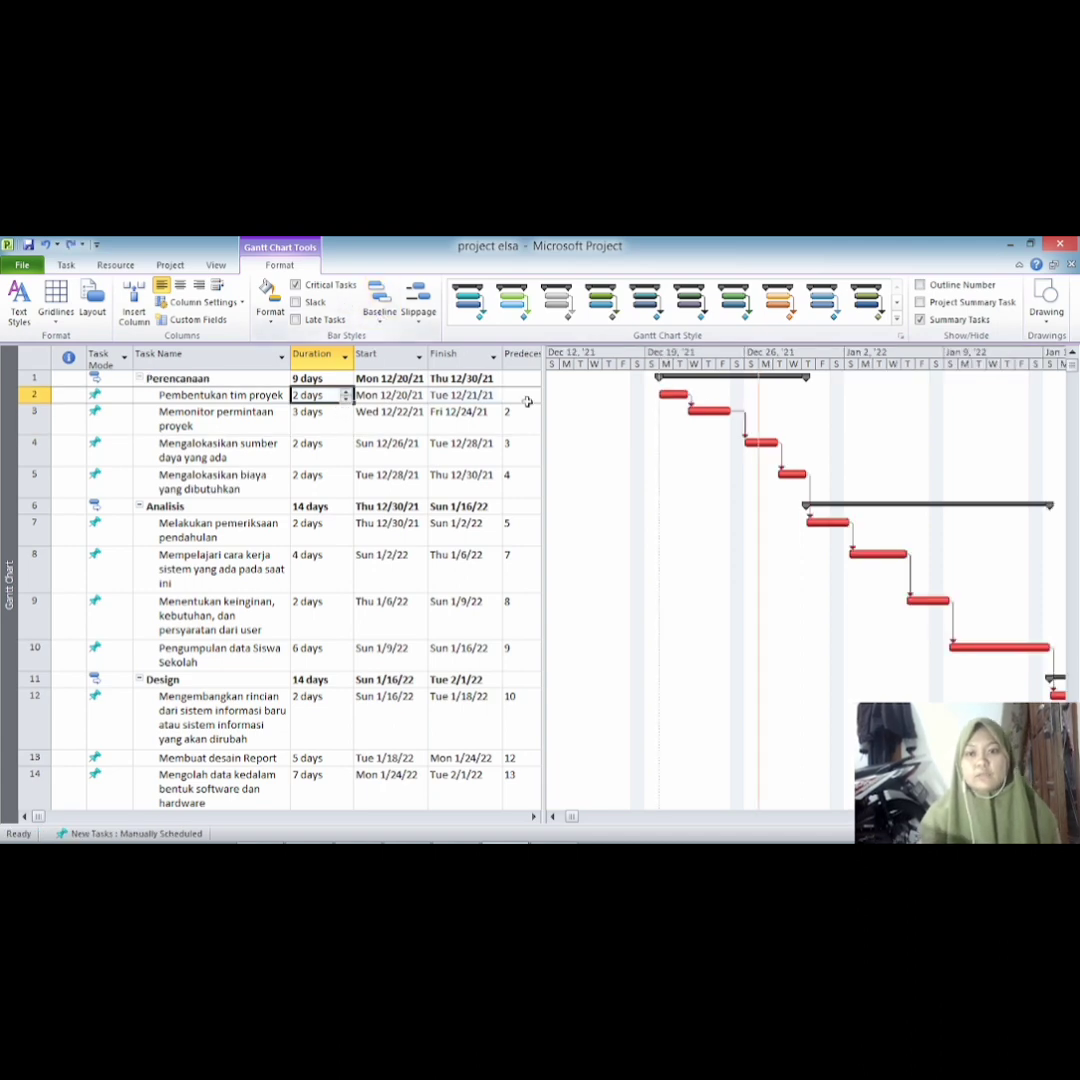
Turn off the critical task highlighting and show the Cost table with all its columns in the Gantt Chart view
left_click(322, 286)
left_click(216, 264)
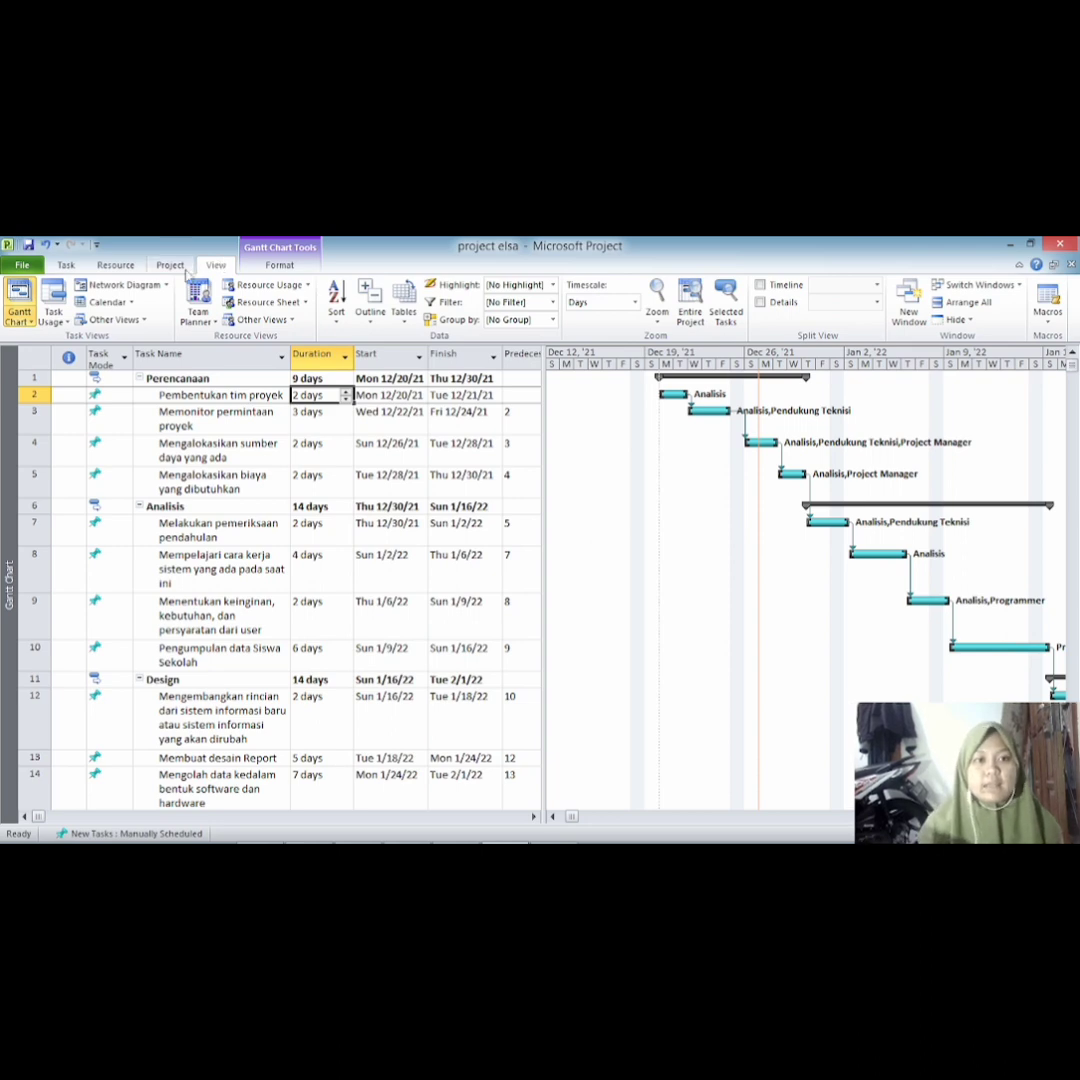
left_click(180, 268)
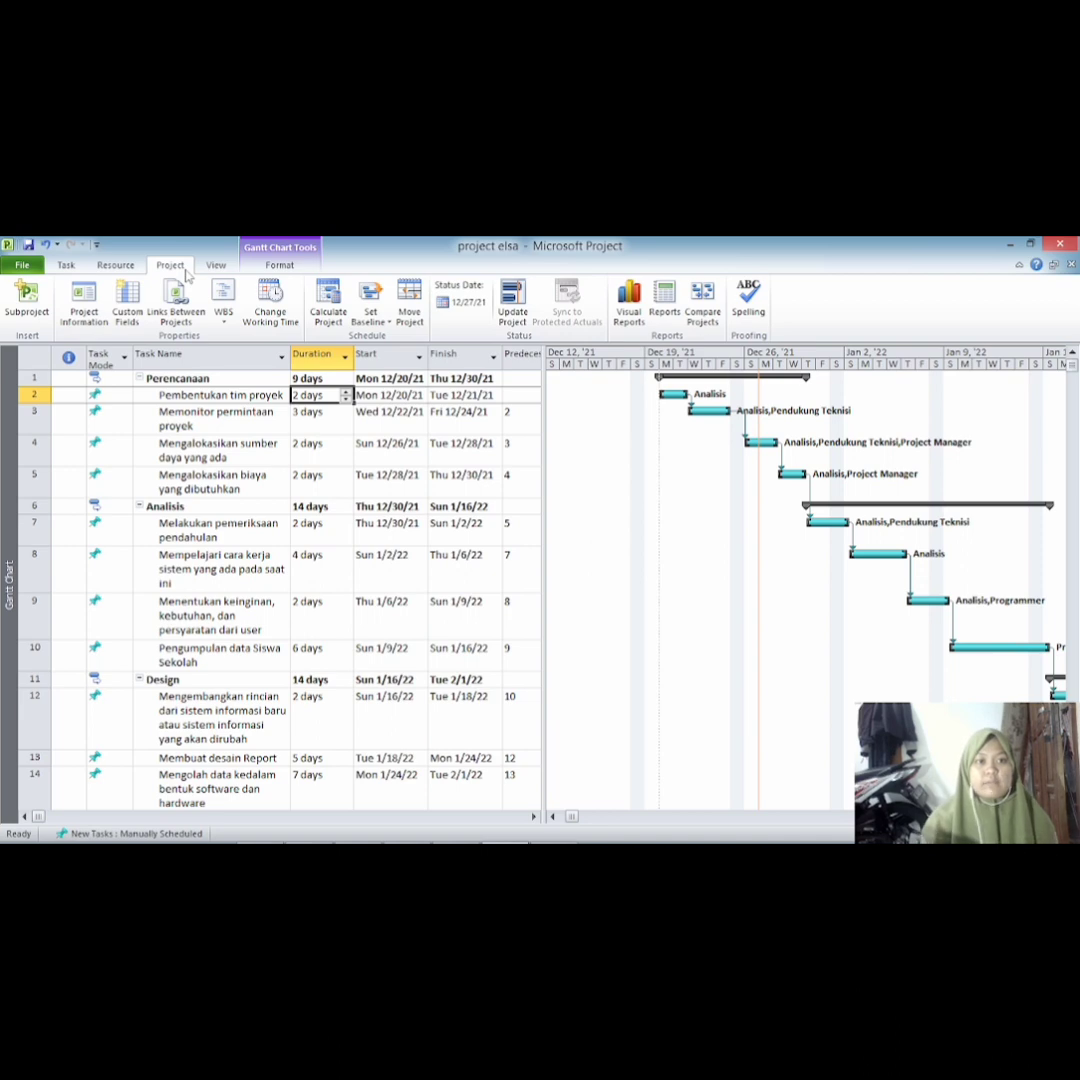
left_click(216, 265)
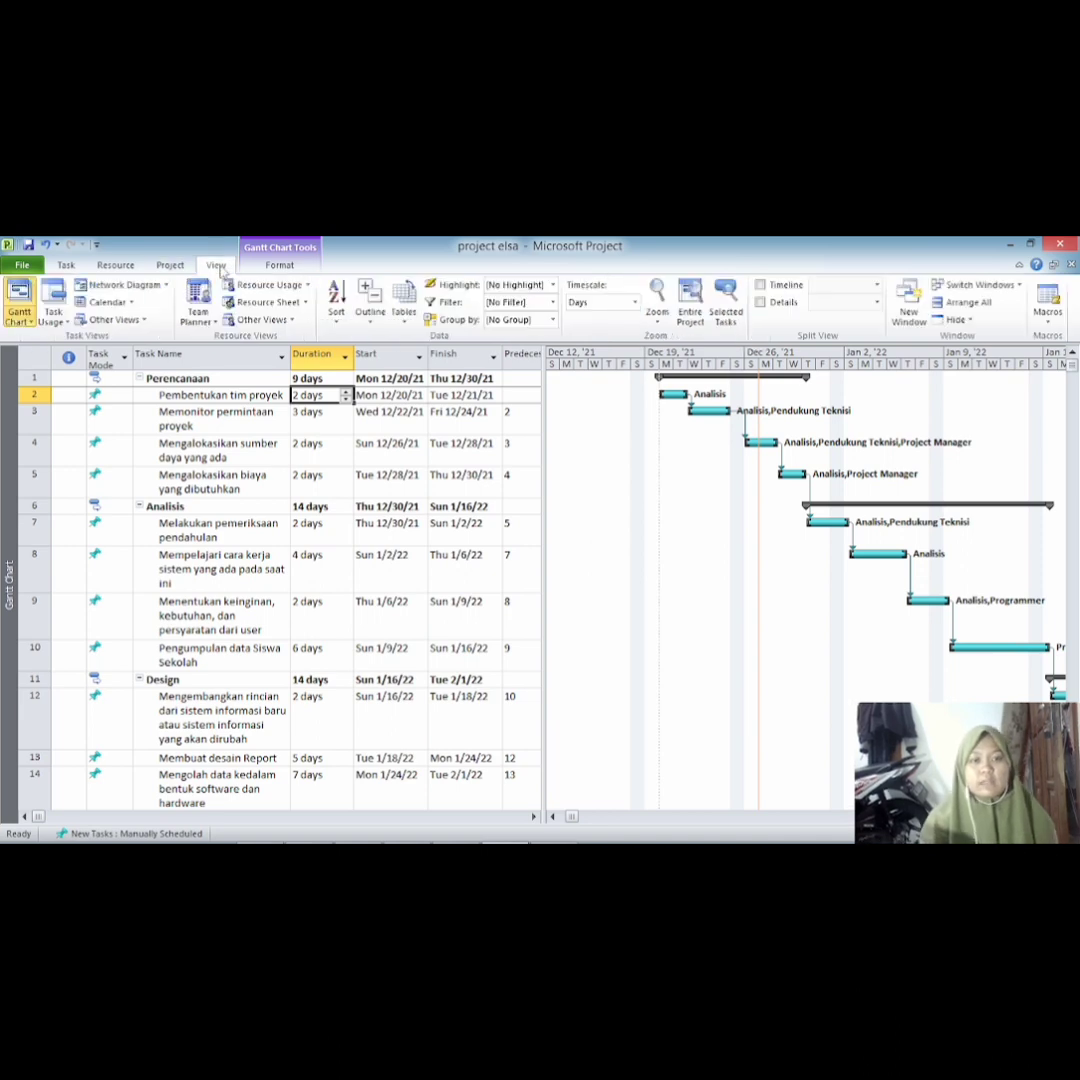
left_click(395, 322)
left_click(420, 356)
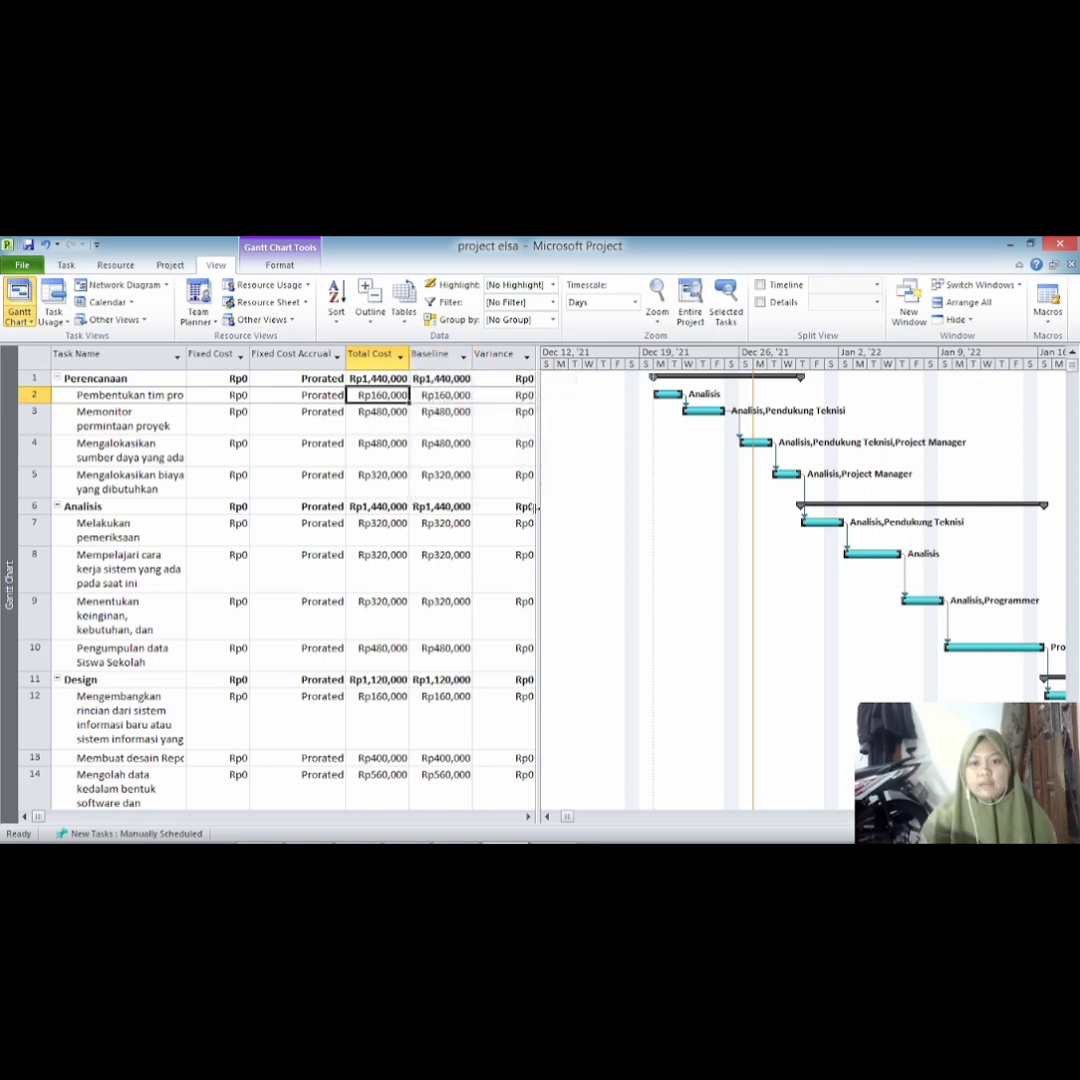
left_click_drag(537, 508, 830, 482)
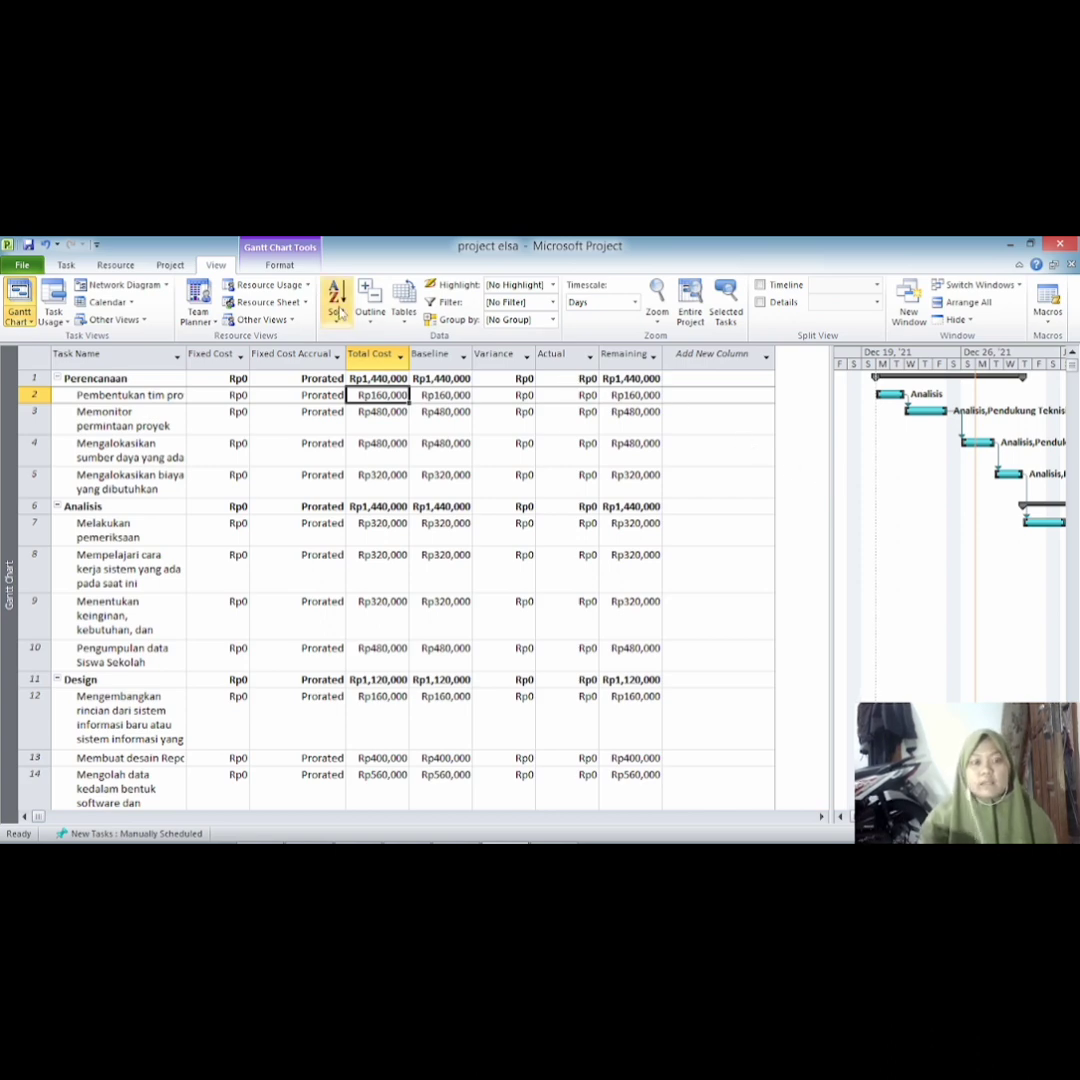
left_click(84, 268)
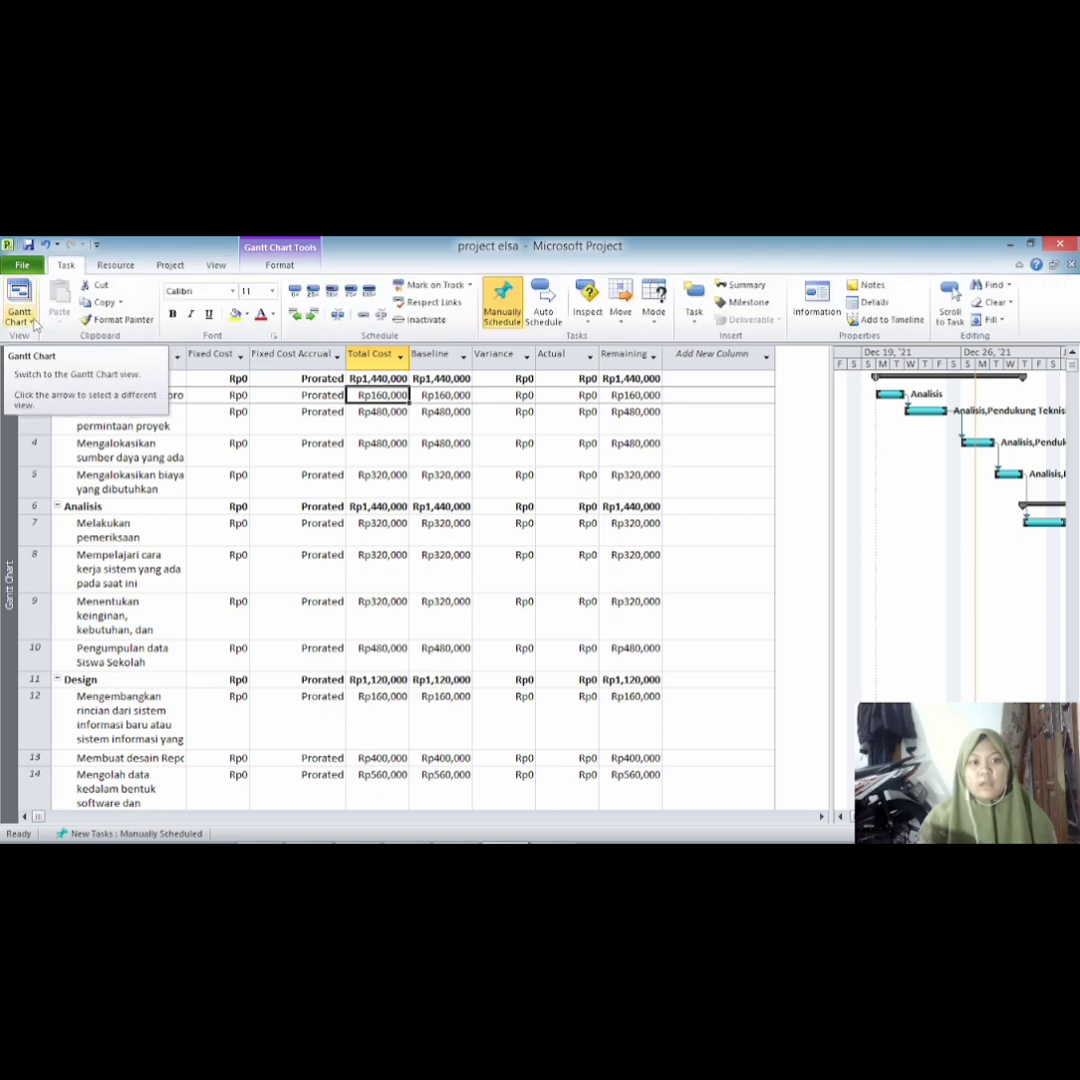
left_click(206, 265)
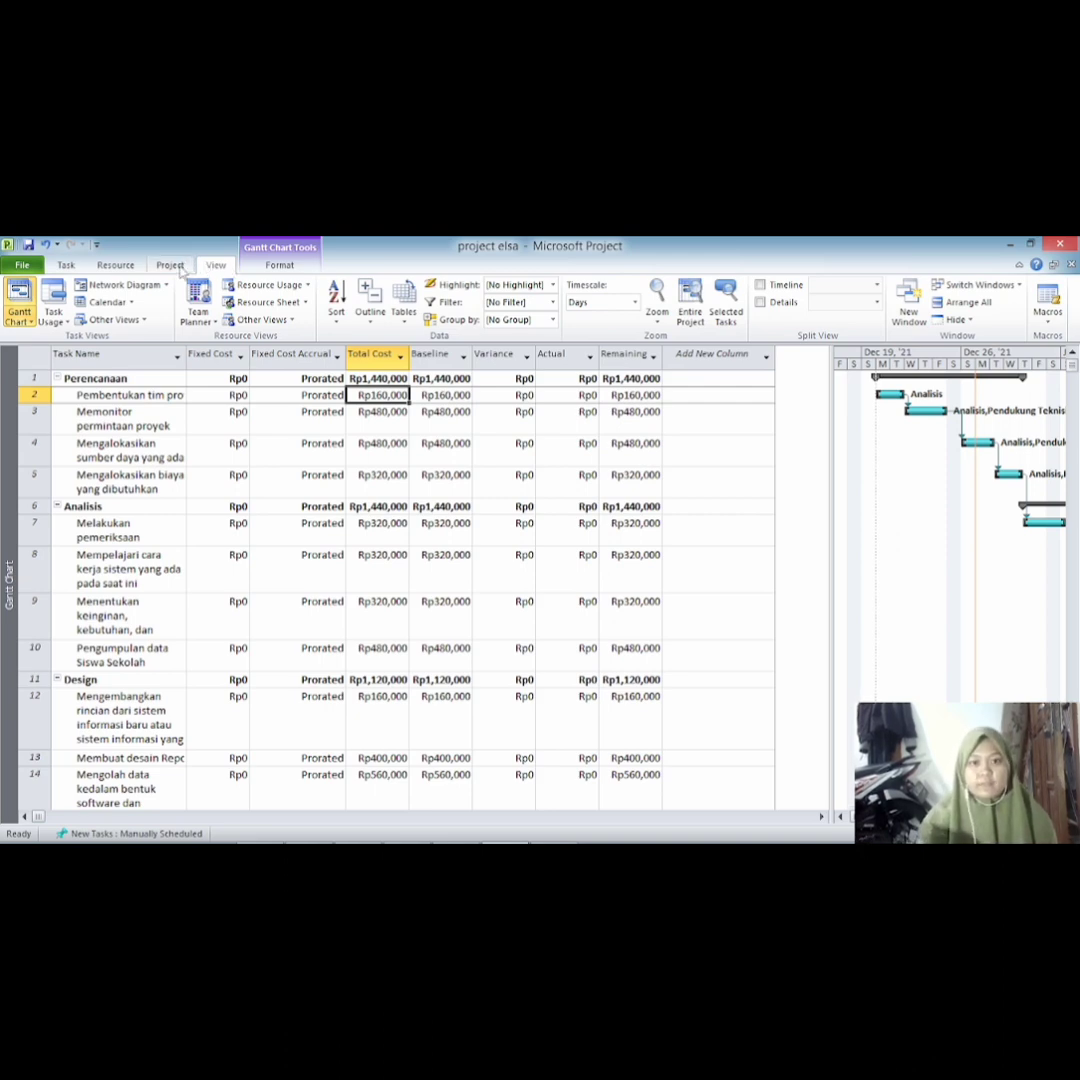
left_click(170, 265)
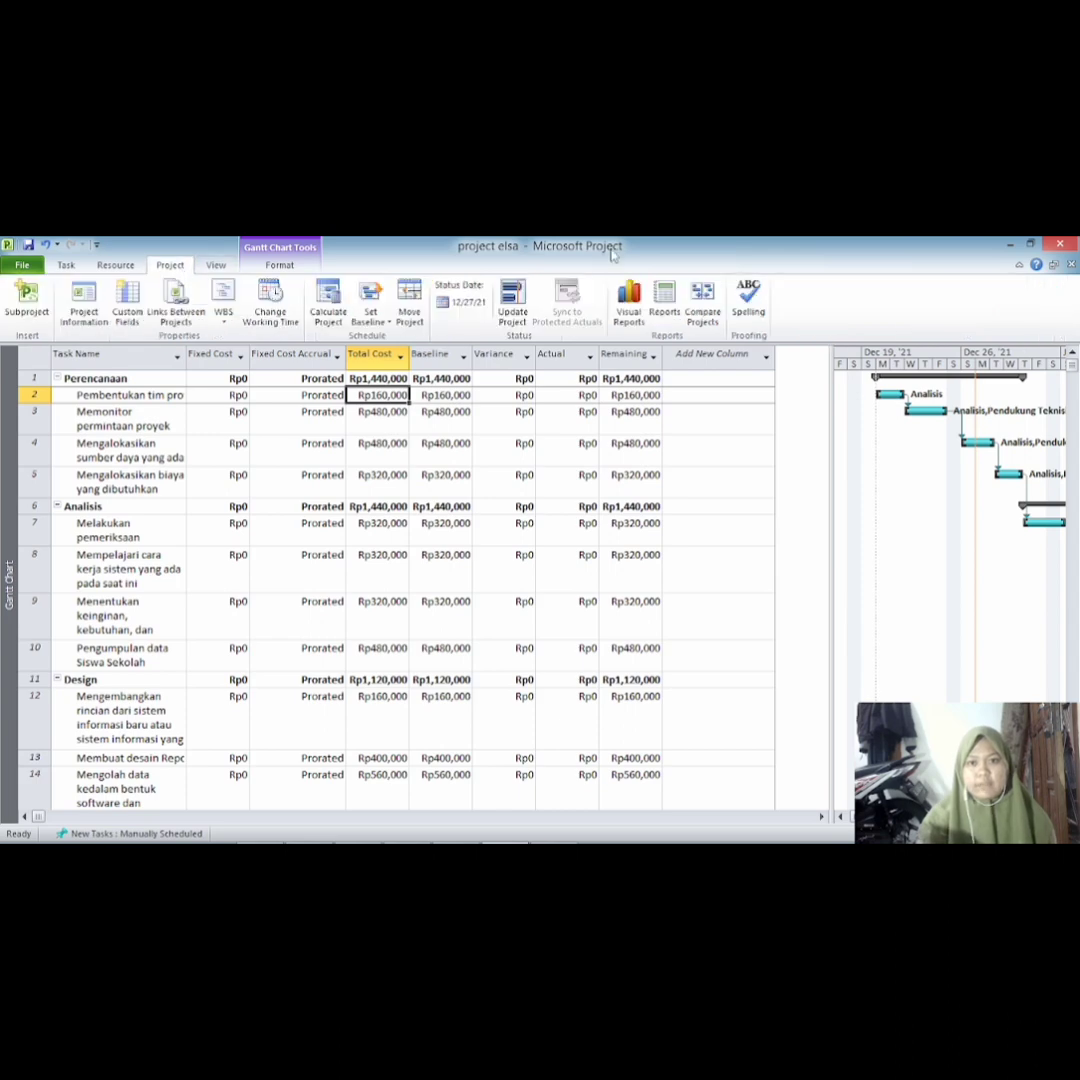
Generate the Earned Value report from the cost reports of the project
left_click(666, 318)
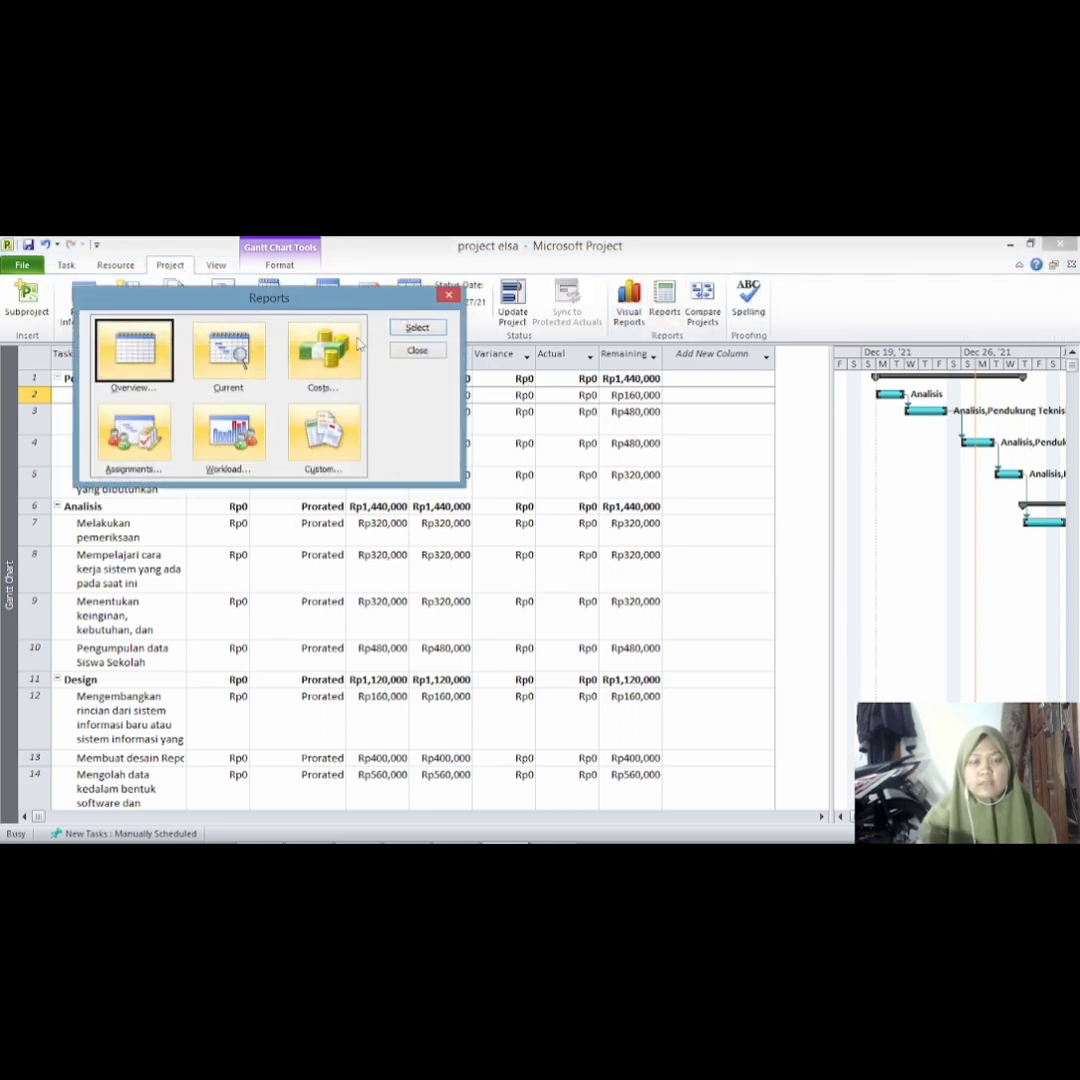
left_click(326, 366)
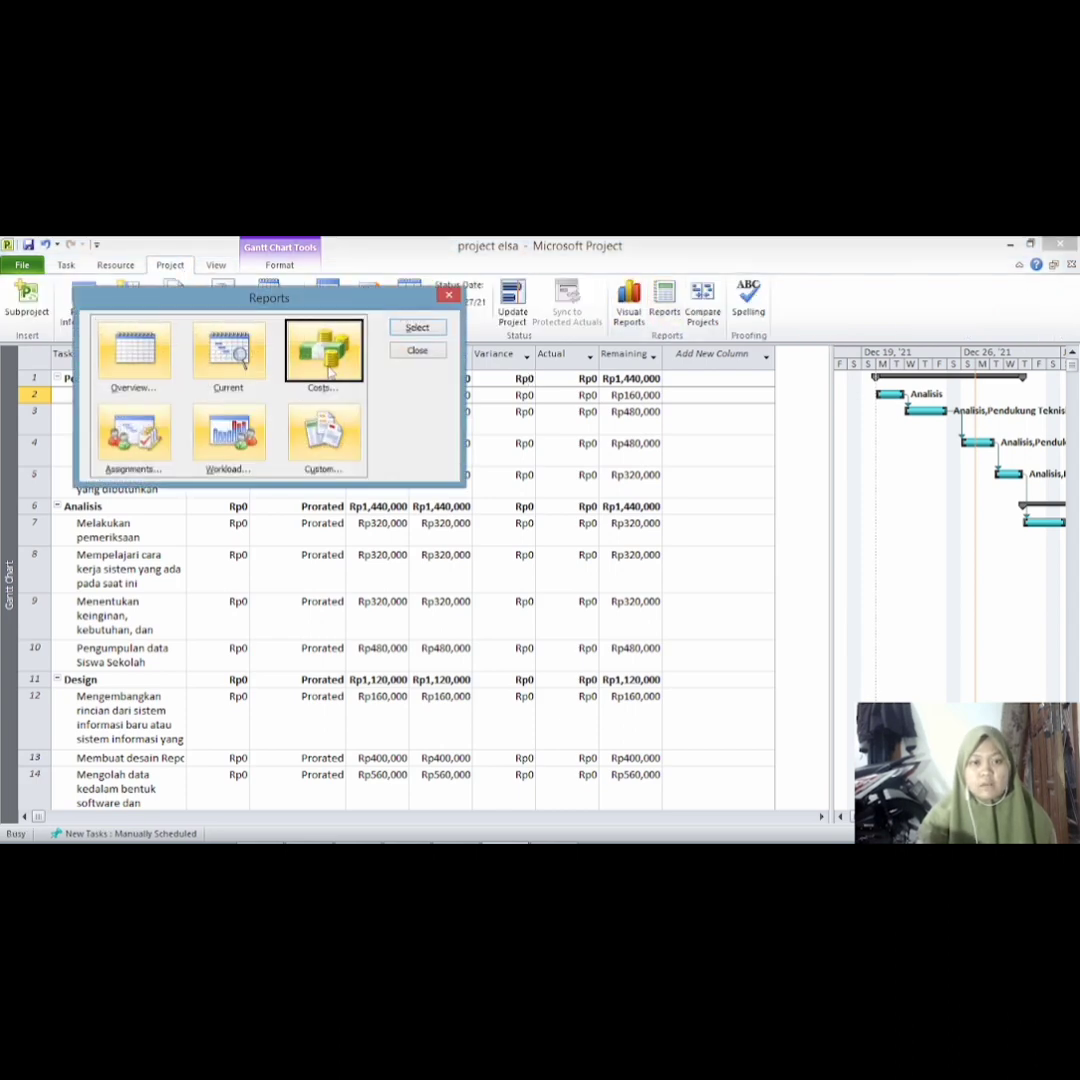
left_click(417, 327)
left_click(230, 435)
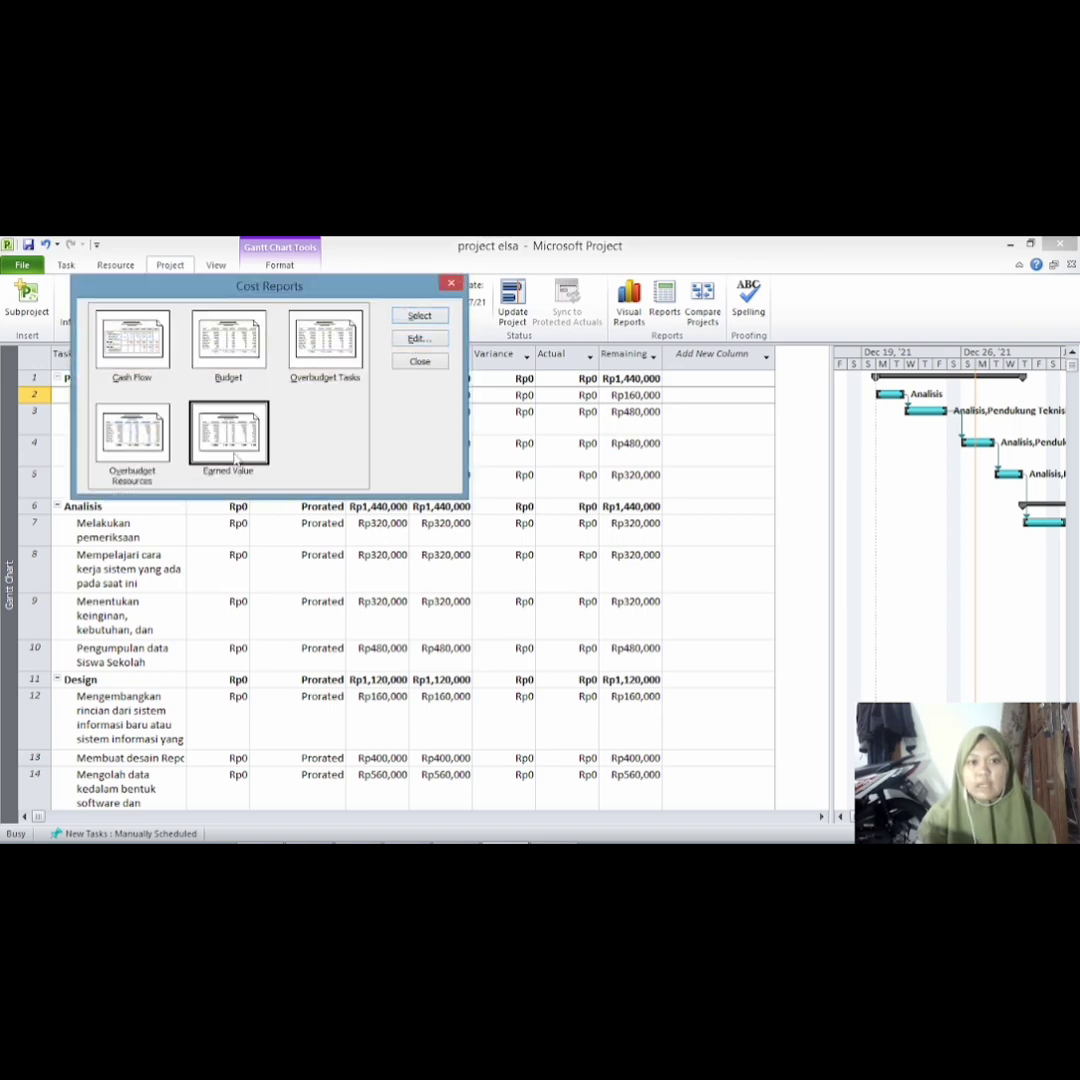
double_click(239, 446)
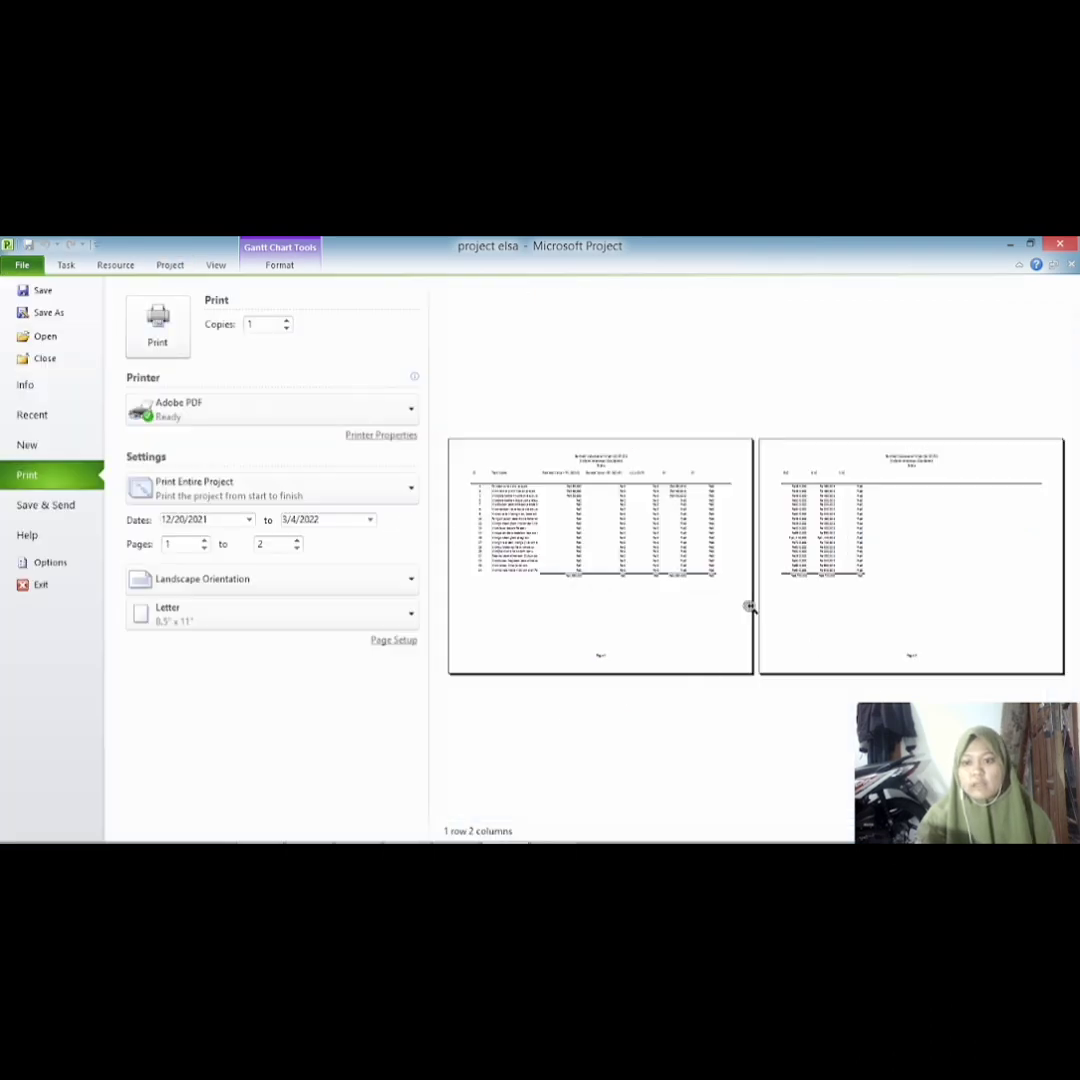
Examine the planned value, earned value, EAC, BAC and VAC columns across both report pages, and return to the Gantt Chart
left_click(714, 572)
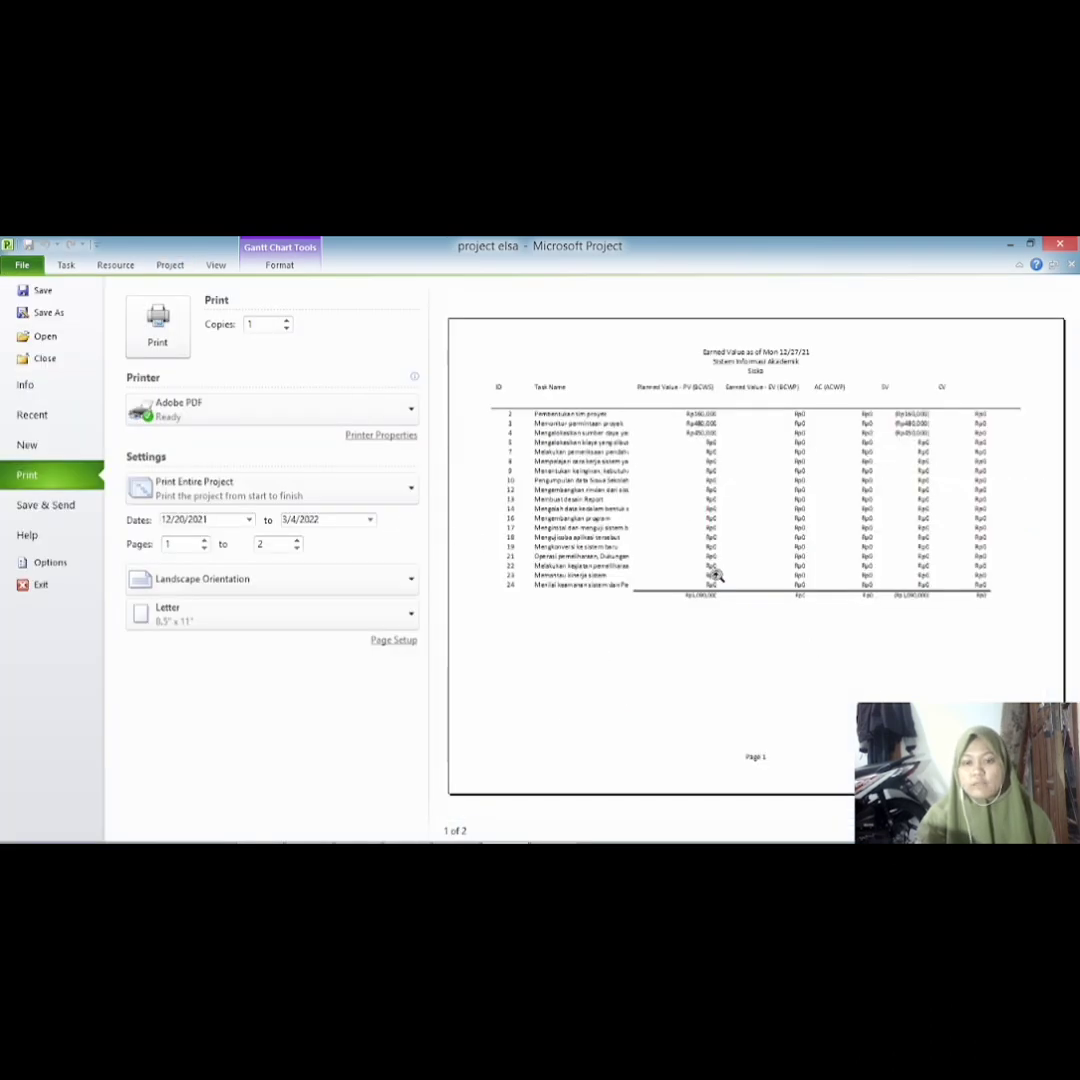
left_click(796, 567)
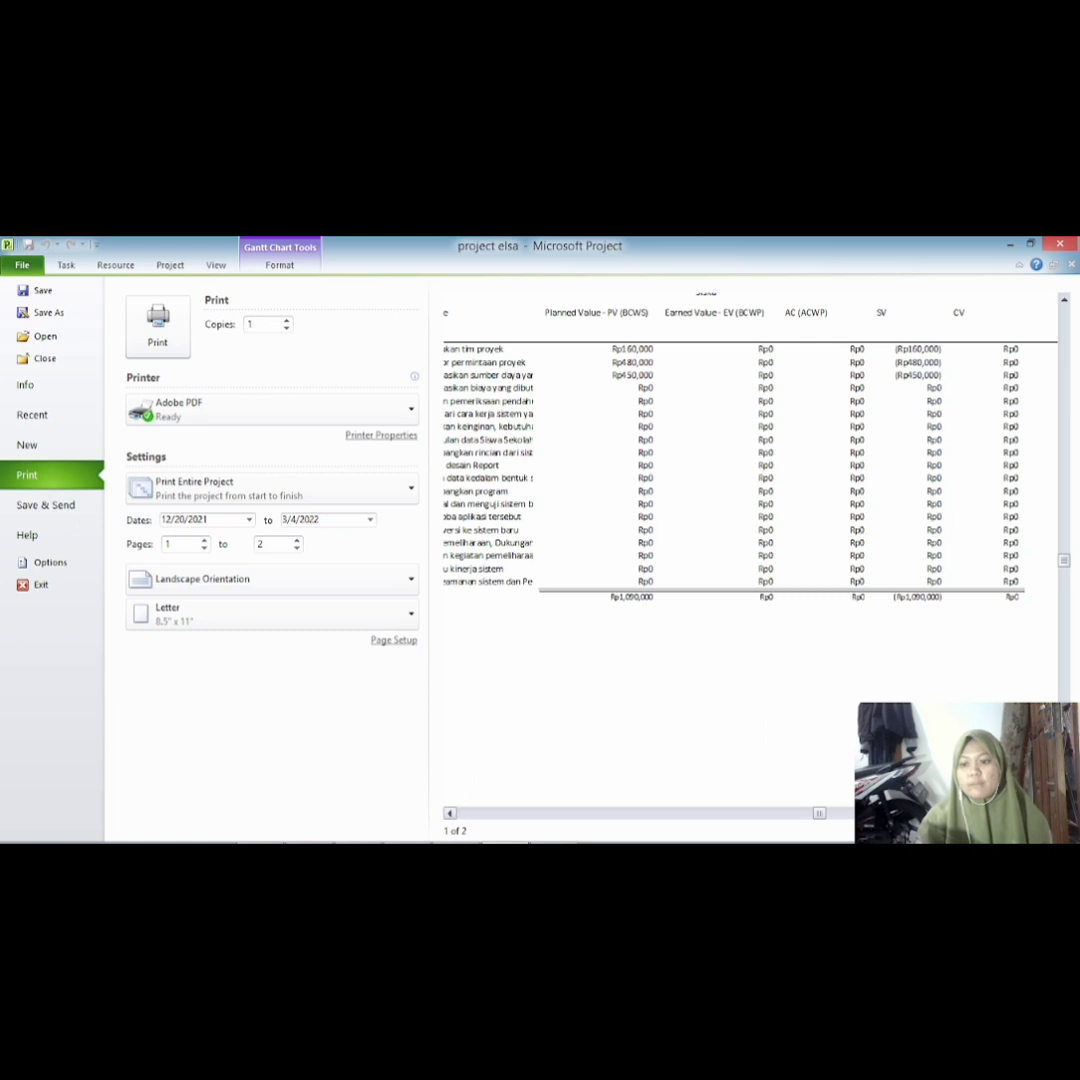
left_click(1051, 813)
left_click(1051, 813)
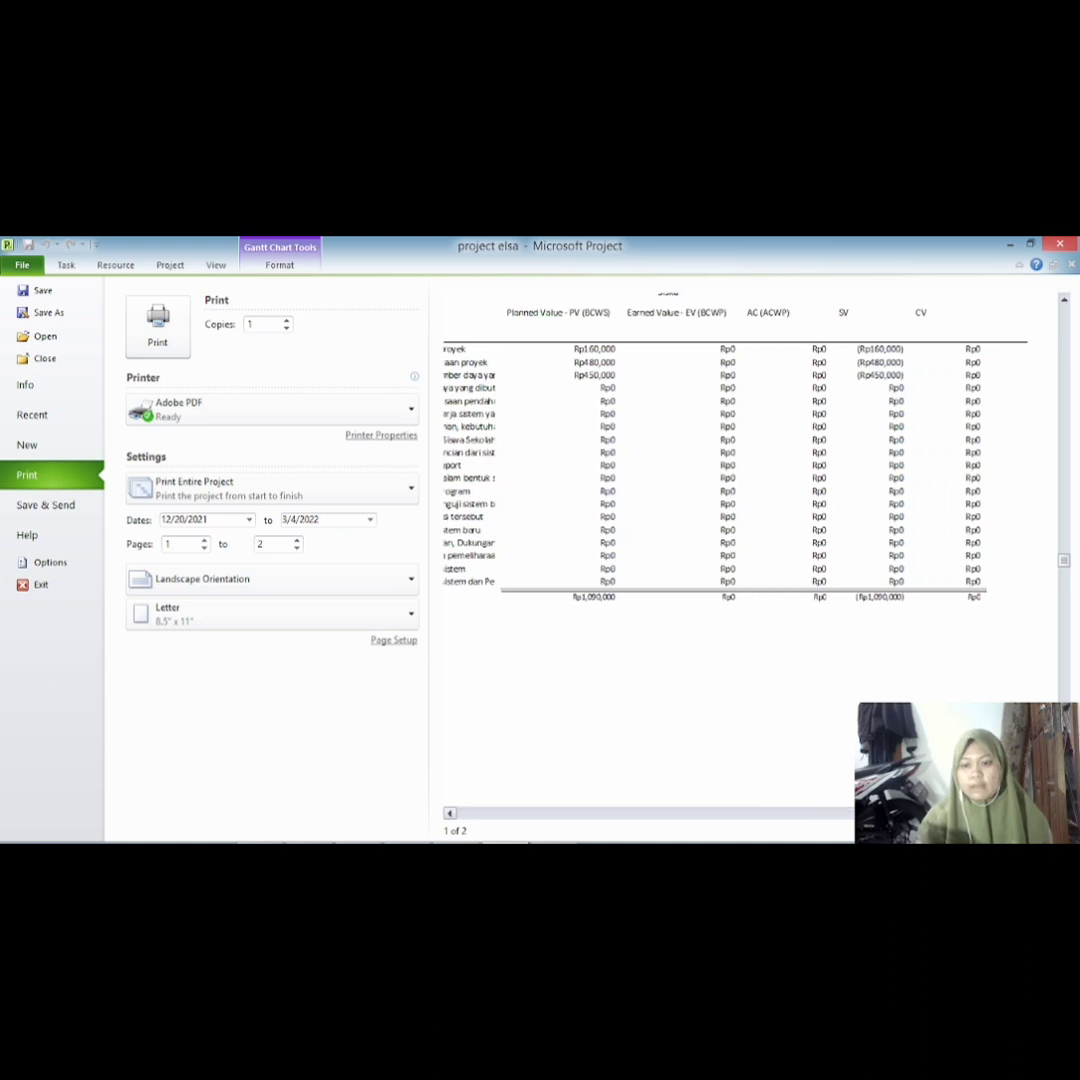
left_click(1051, 813)
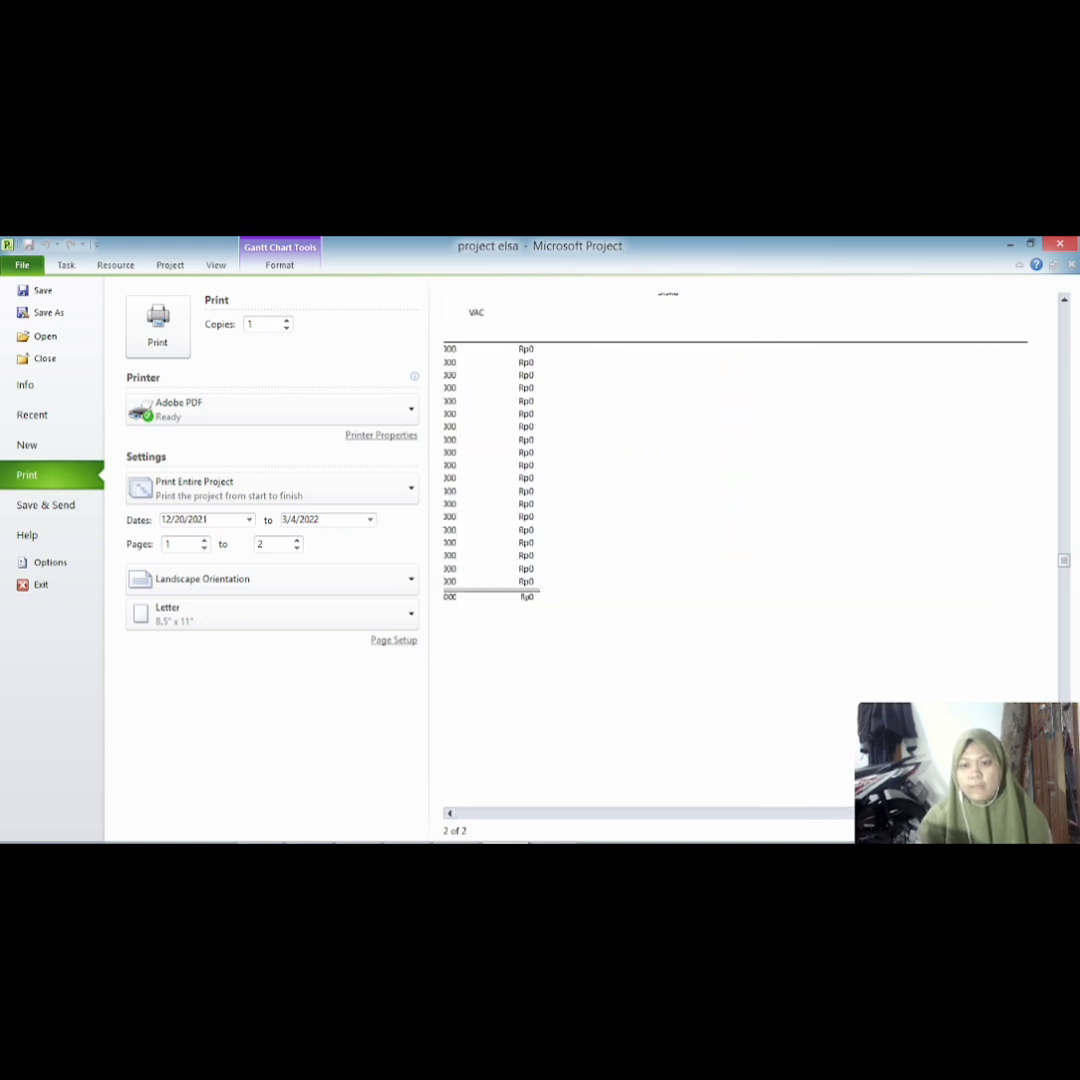
left_click_drag(872, 816, 598, 818)
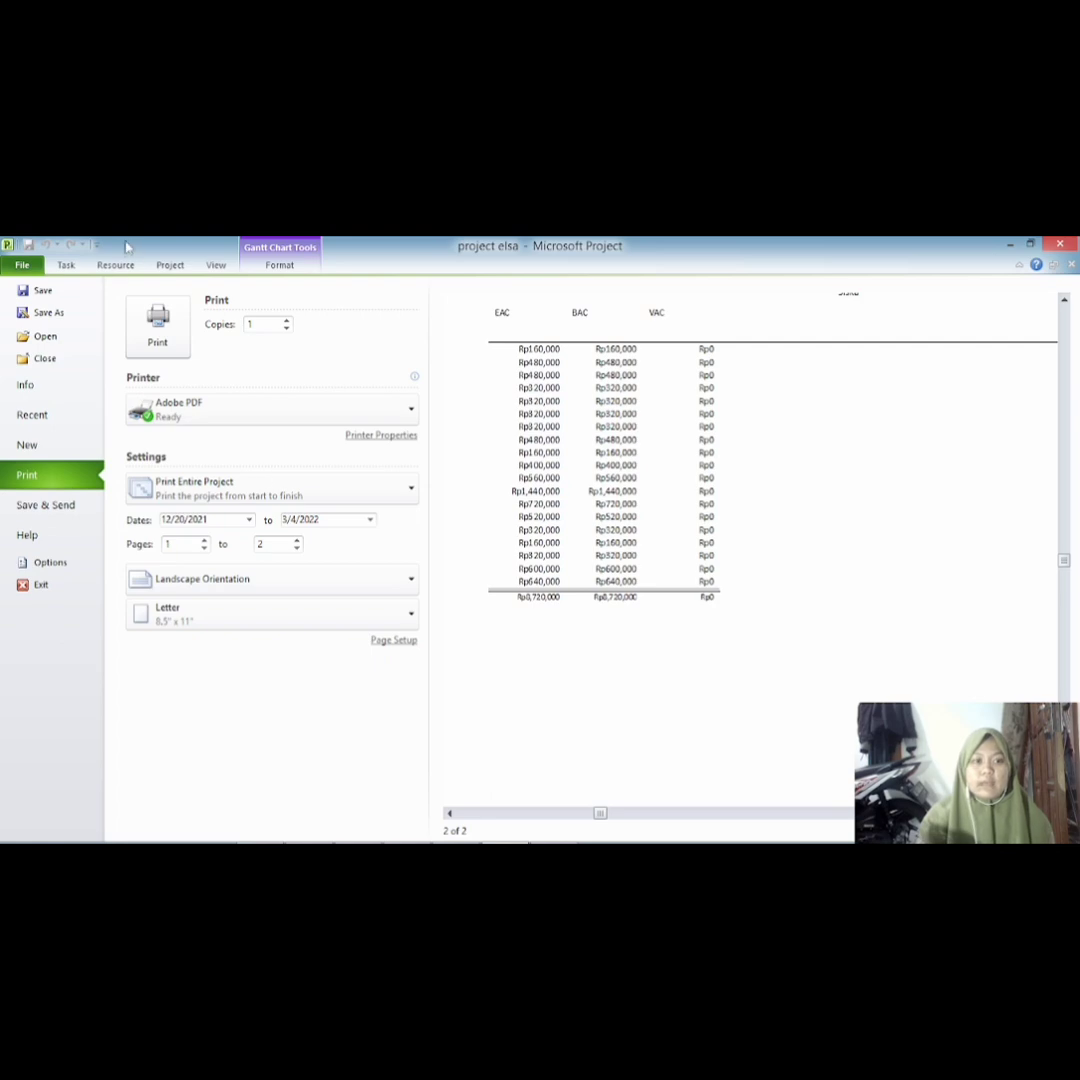
left_click(70, 265)
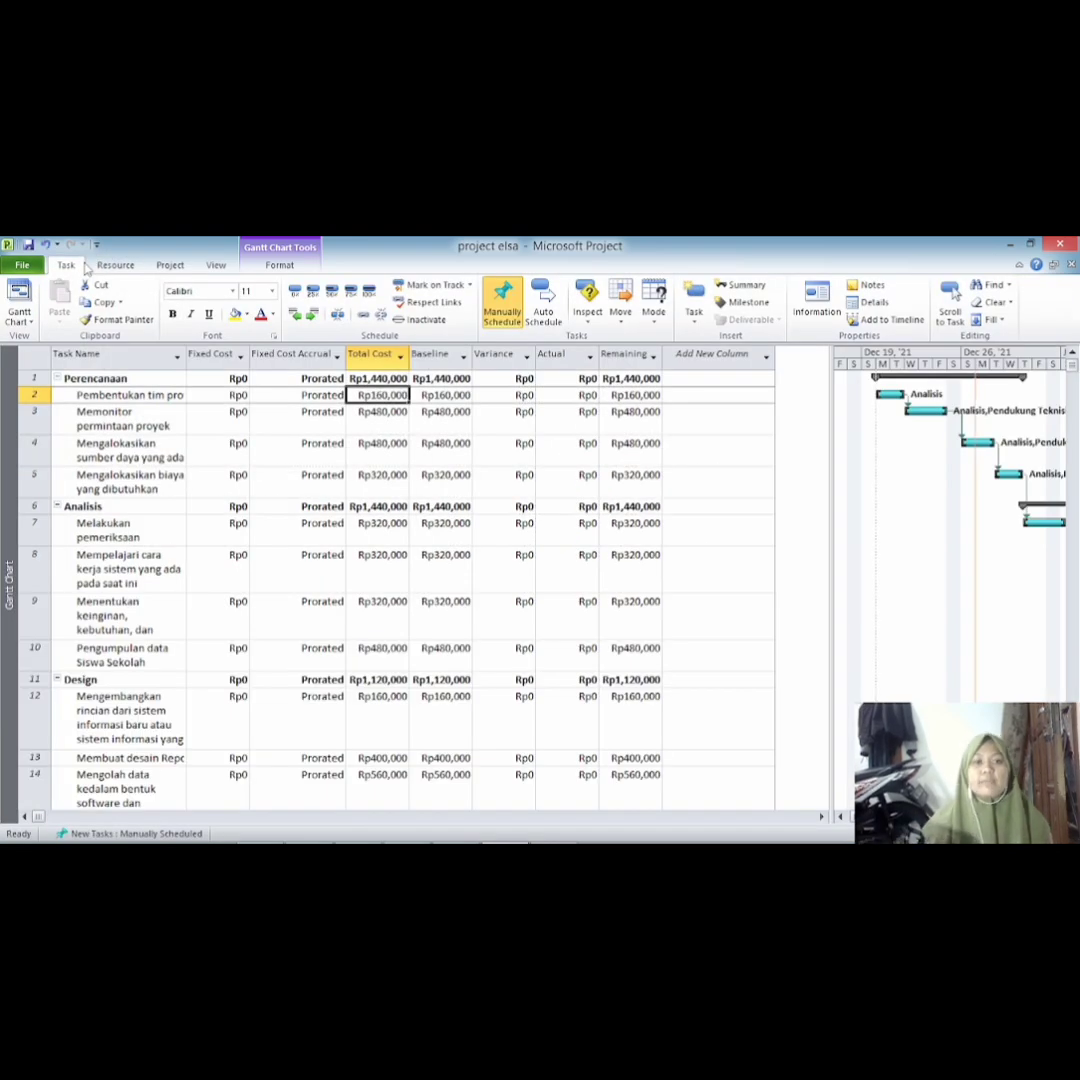
Switch the project from the Gantt Chart to the Resource Sheet view
left_click(19, 316)
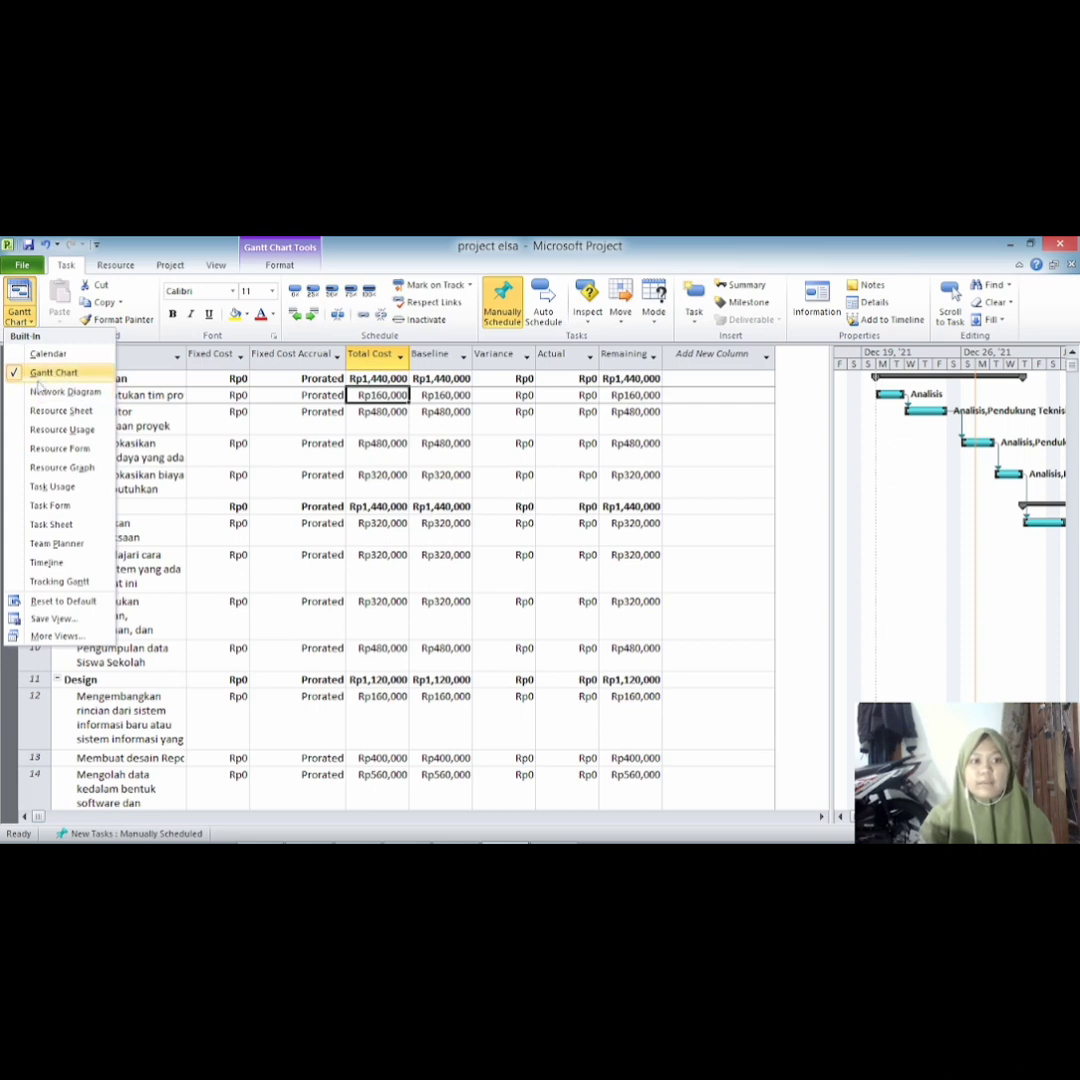
left_click(212, 265)
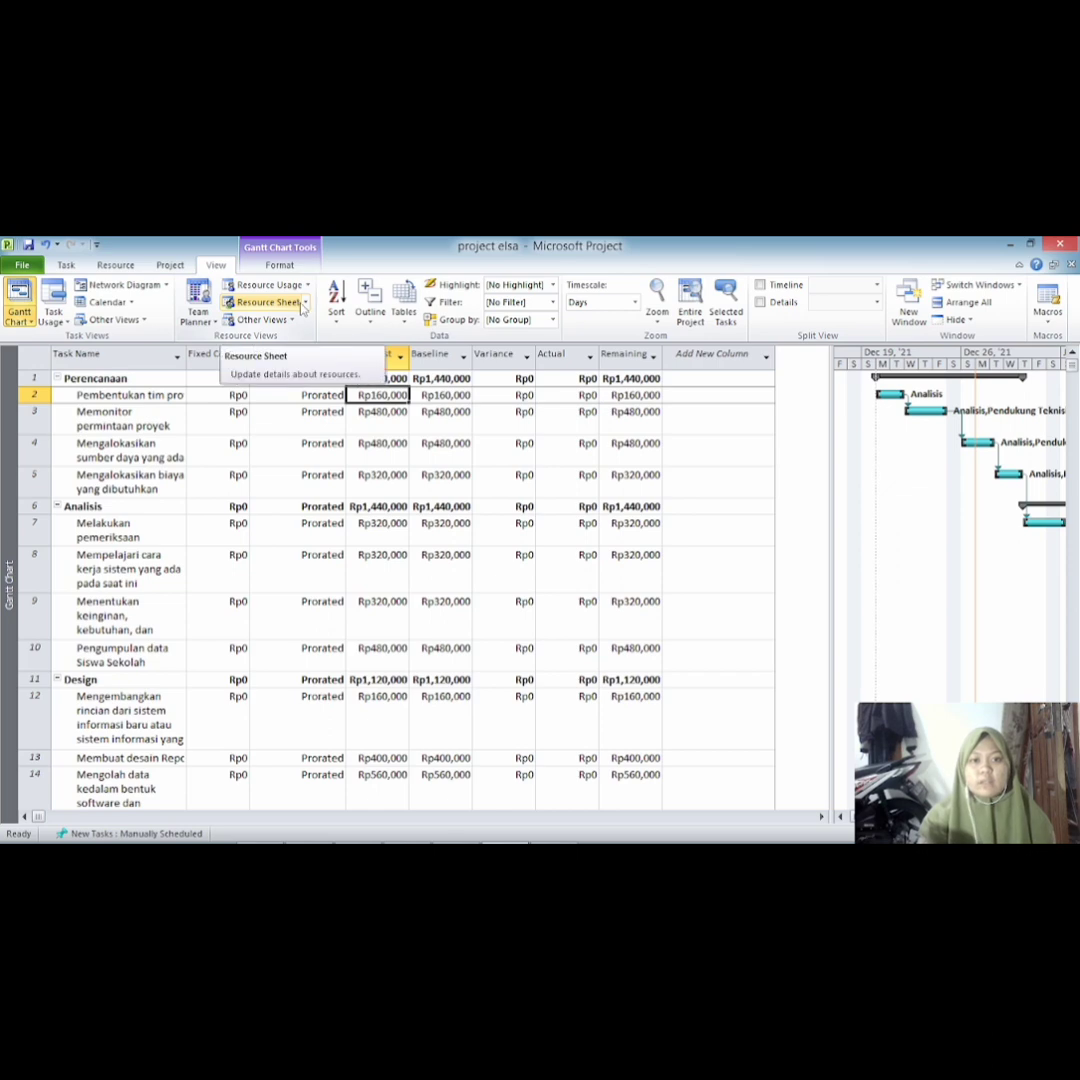
left_click(265, 302)
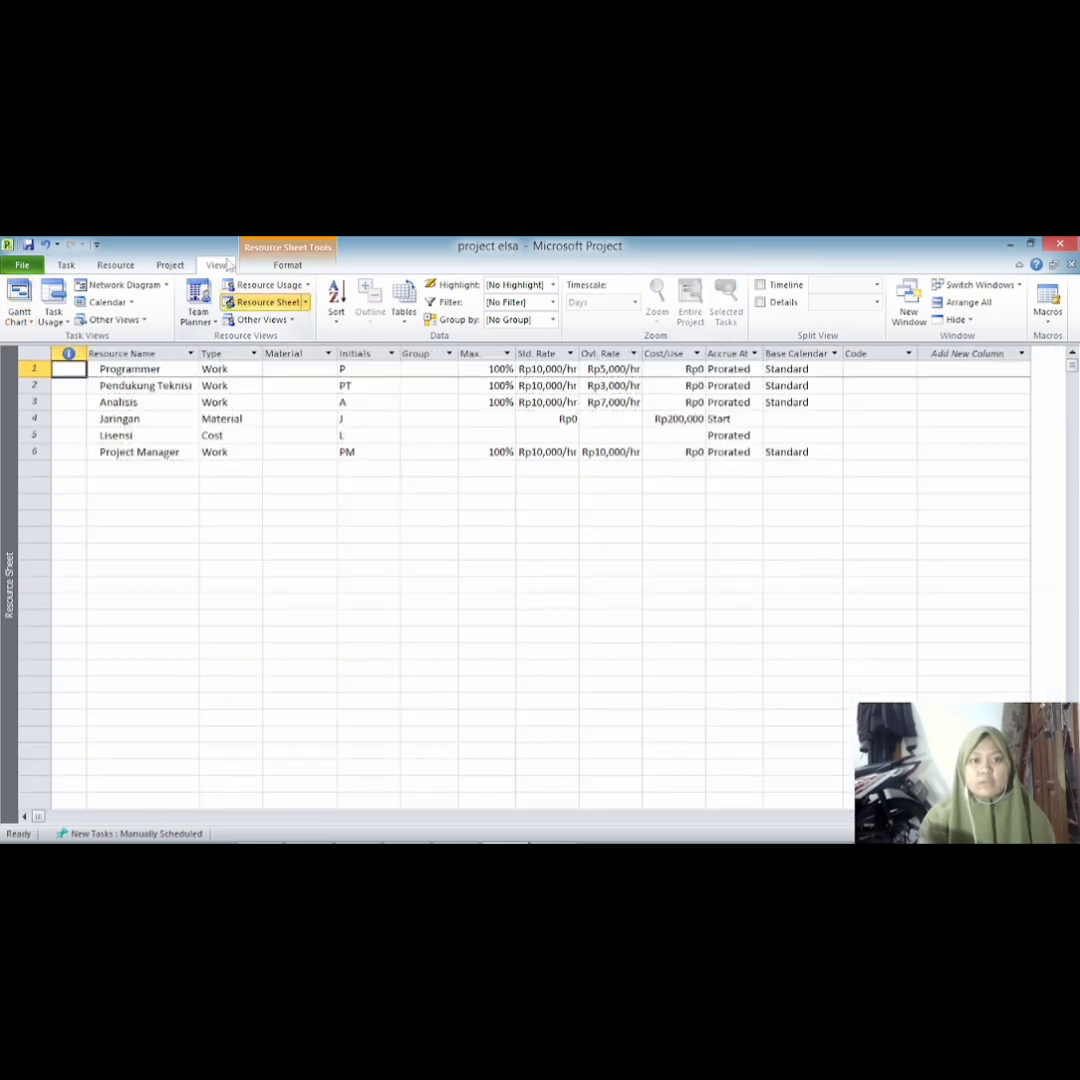
left_click(170, 265)
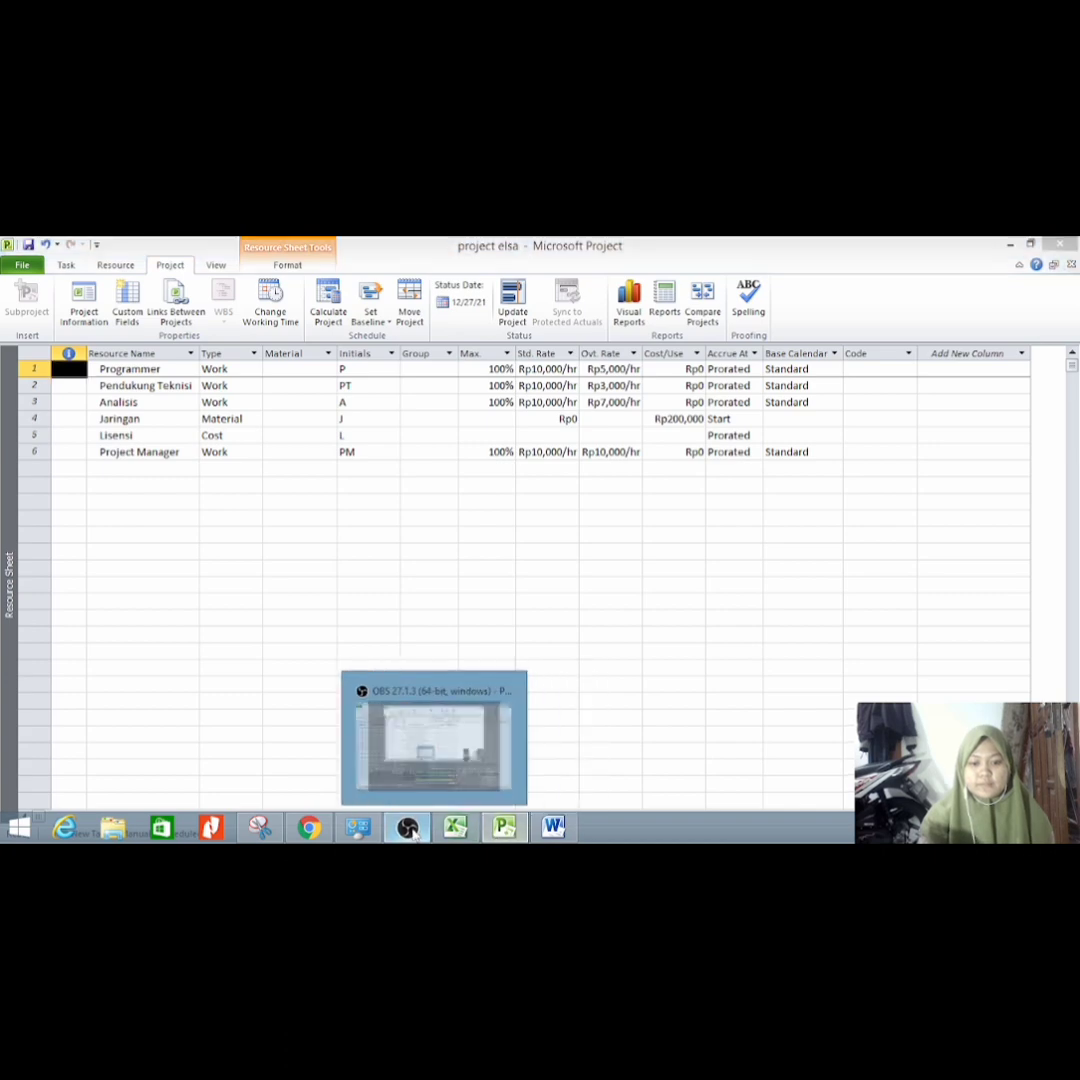
left_click(406, 827)
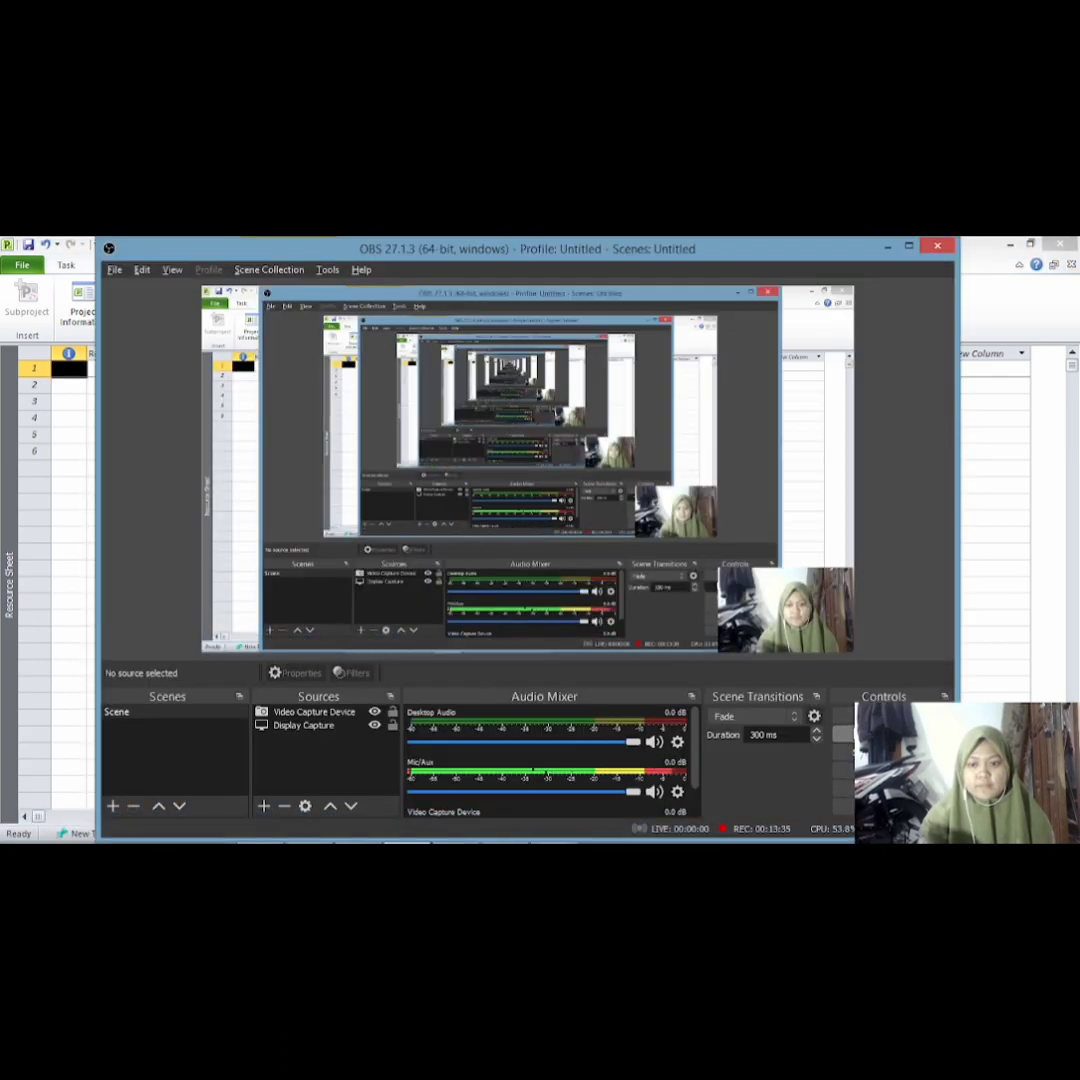